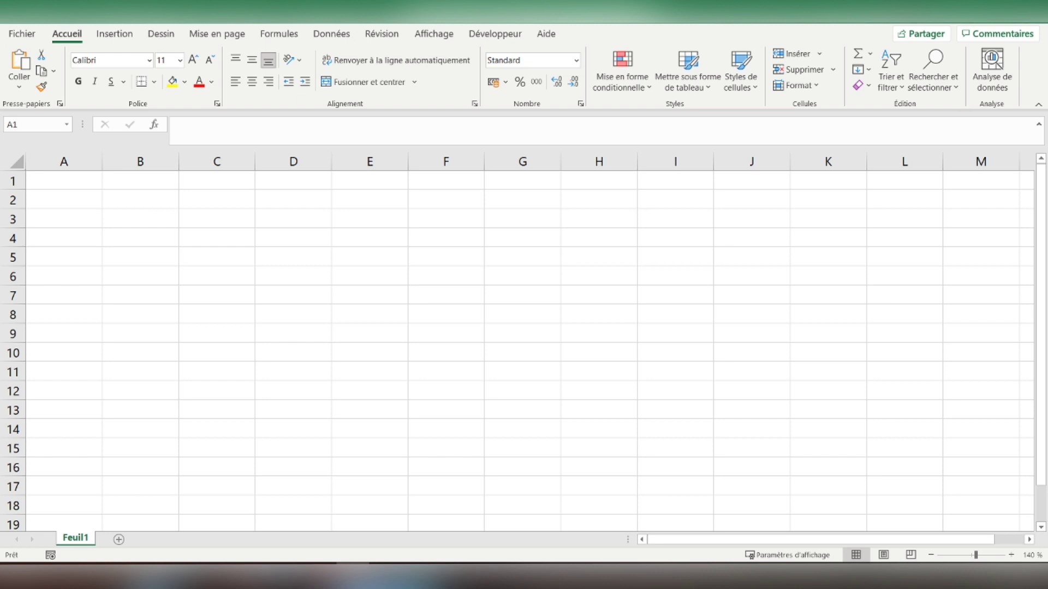
Enter headings Exercice, N, N+1, N+2 in B2:E2 and 'Chiffre d'affaires net' in B3
key(Down)
key(Right)
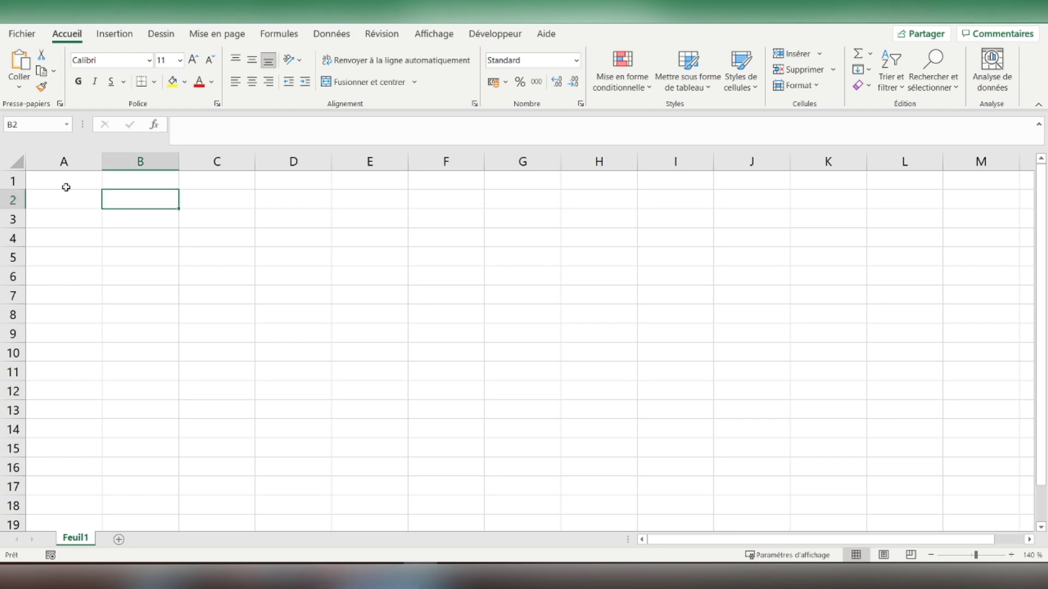
text(Exercice)
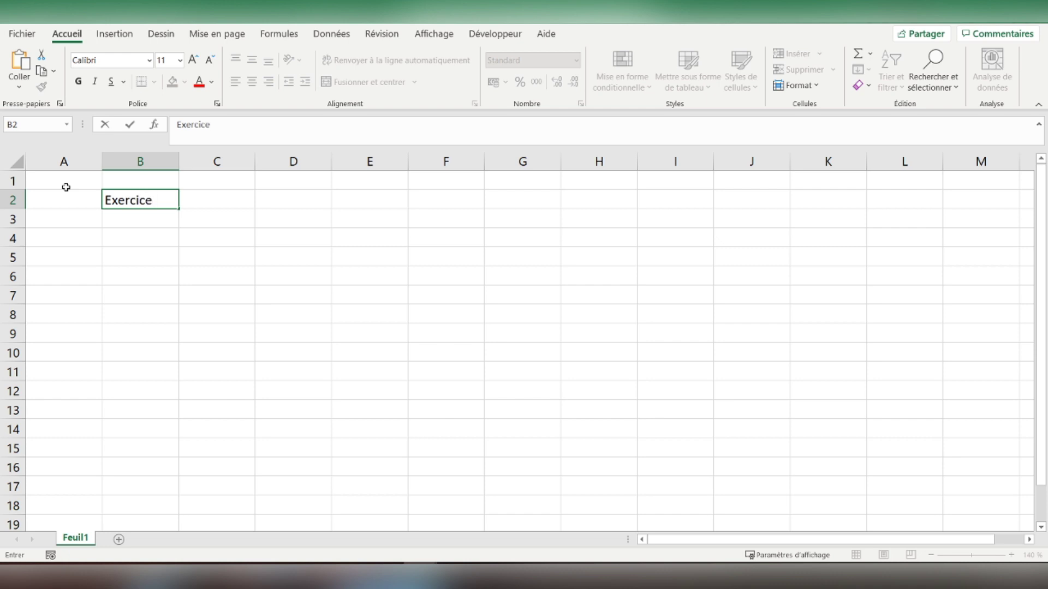
key(Tab)
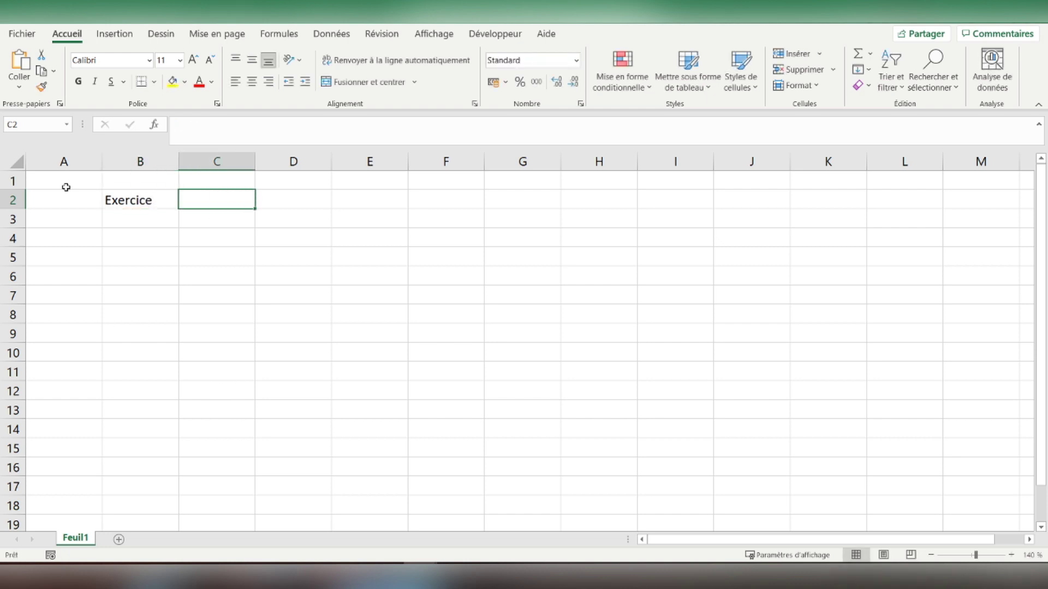
text(N)
key(Tab)
text(N+1)
key(Tab)
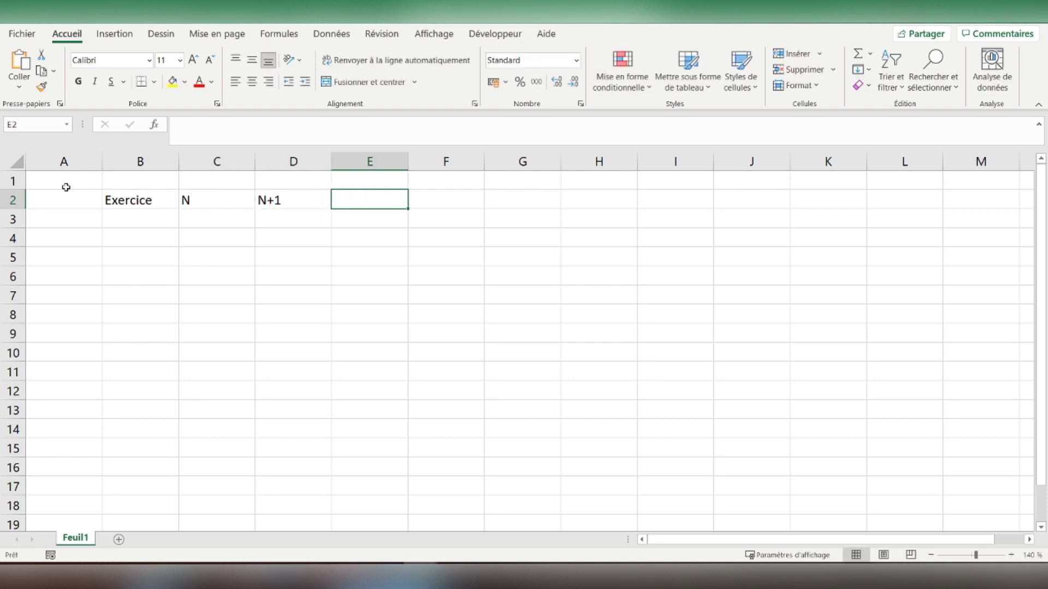
text(N+2)
key(Return)
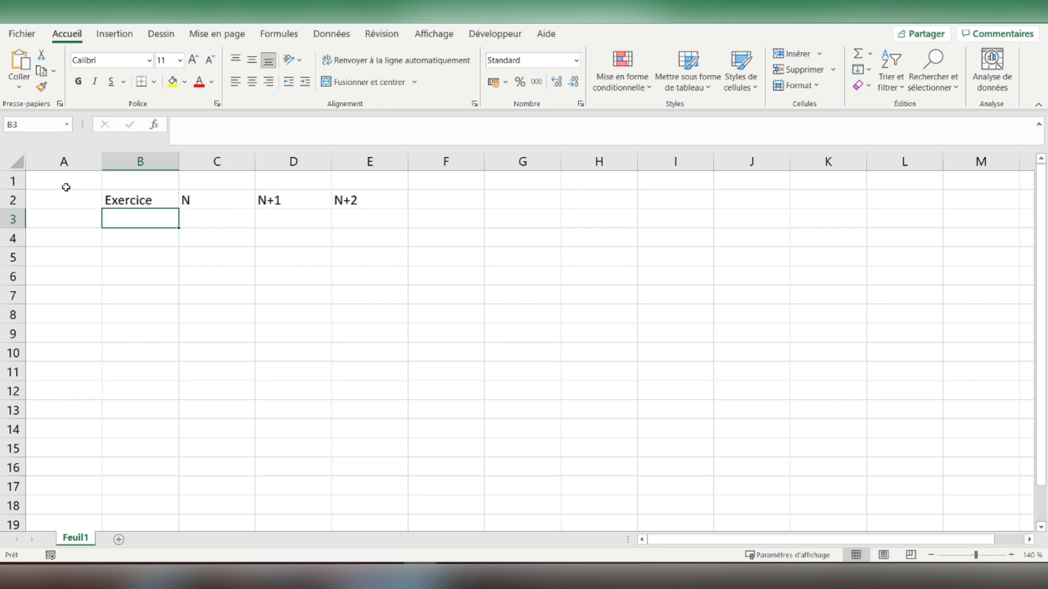
text(Chiffre d'affaires net)
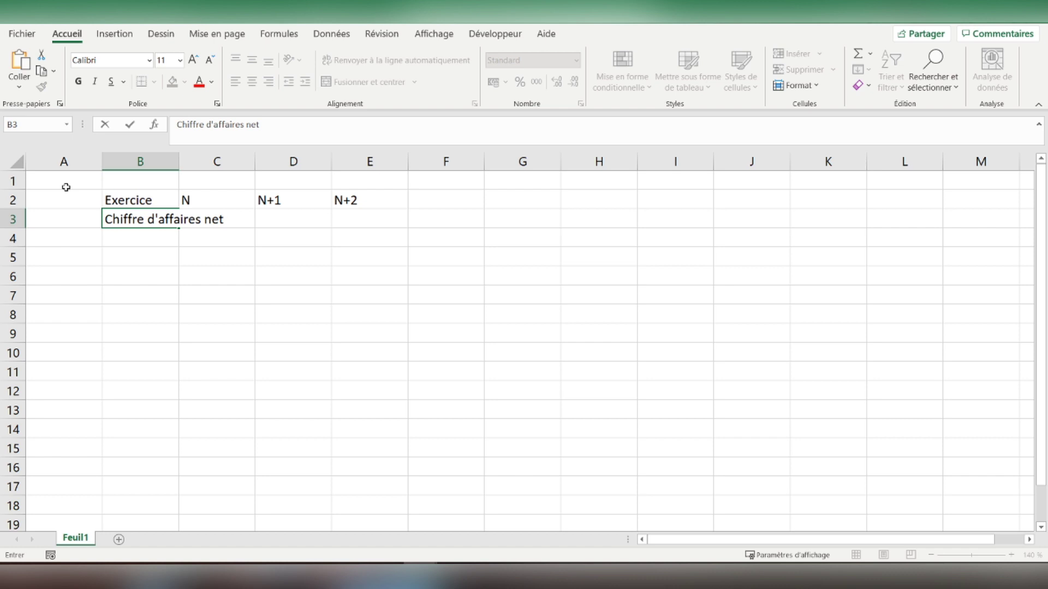
key(Return)
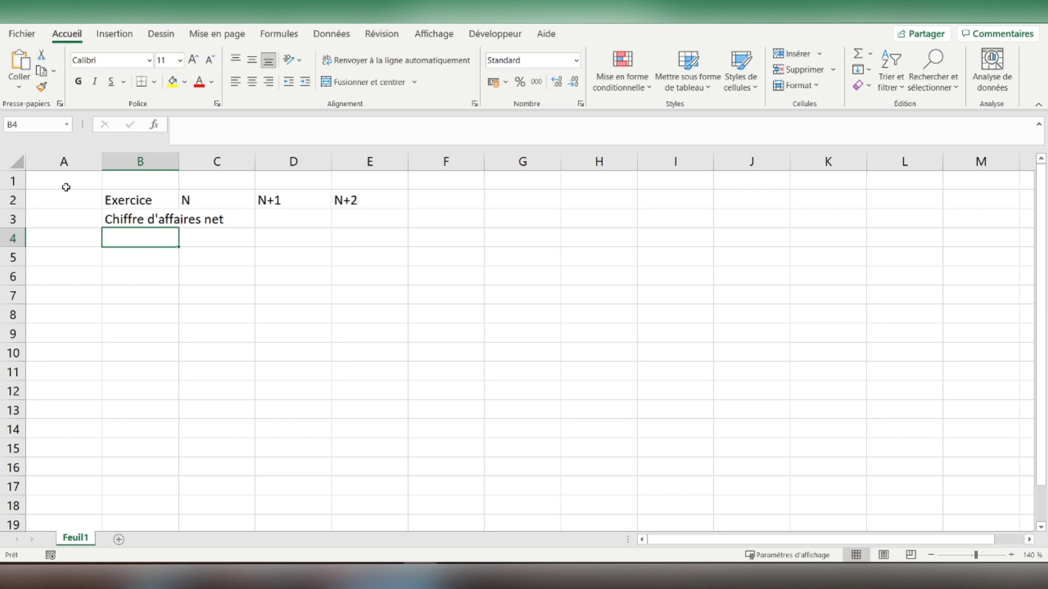
Enter '± Production stockée' and '+ Production immobilisée' in B4 and B5
text(± )
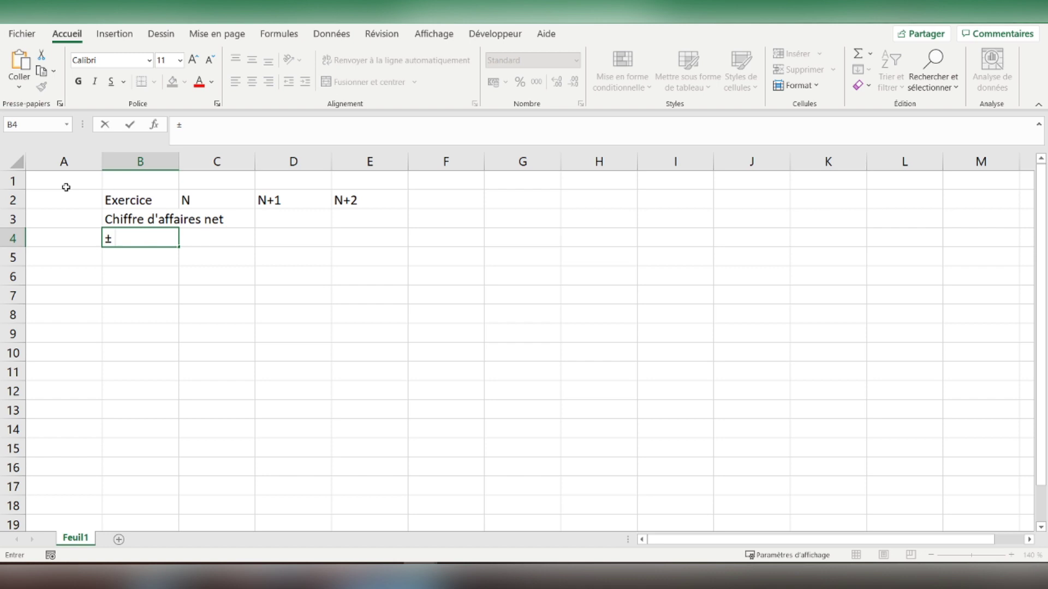
text(Production stockée)
key(Return)
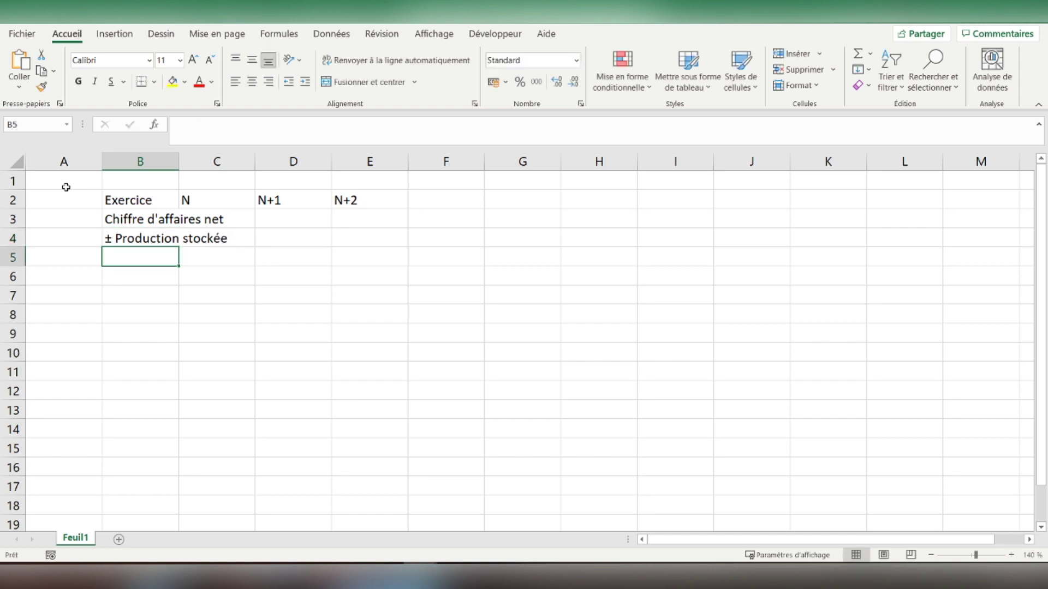
text('+)
text(Pro)
key(BackSpace)
key(BackSpace)
key(BackSpace)
text(Production immobilisée)
key(Return)
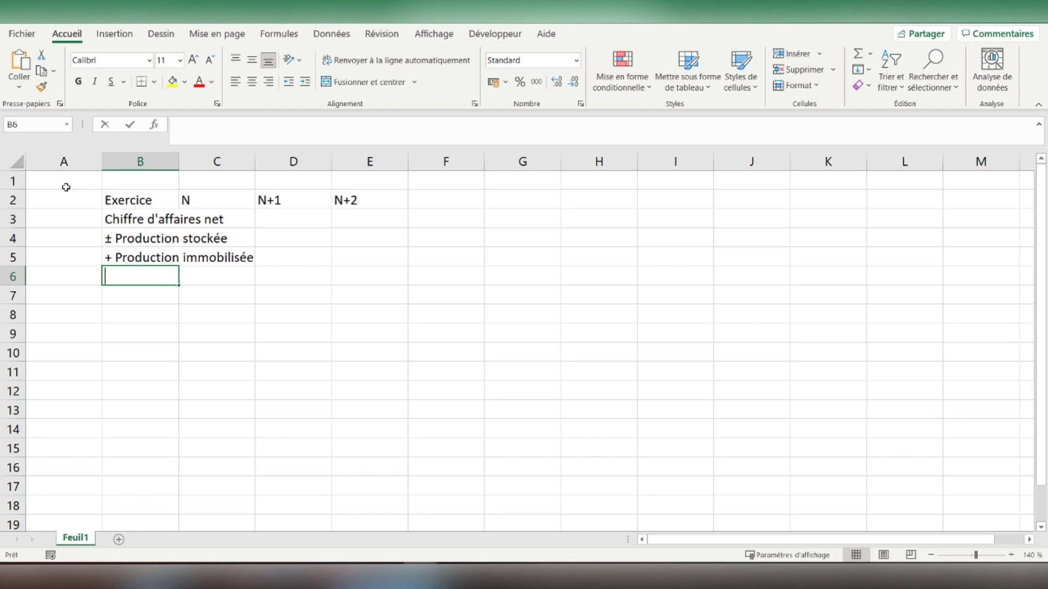
Enter '+ Autres produits et subventions d'exploitation' and '= Activité' in B6 and B7
text('+ Autres produits )
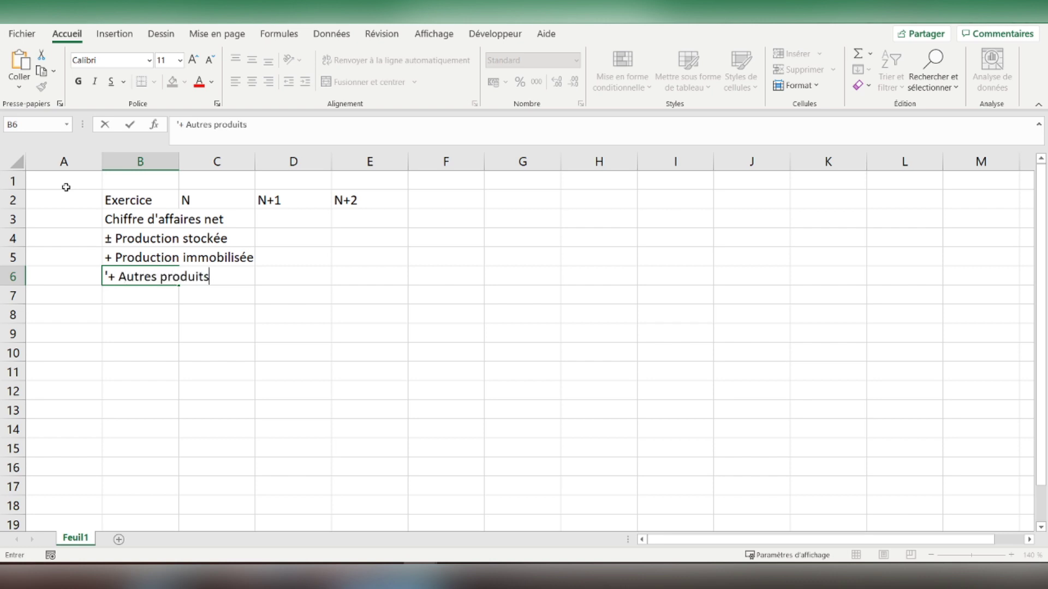
text(et subvention)
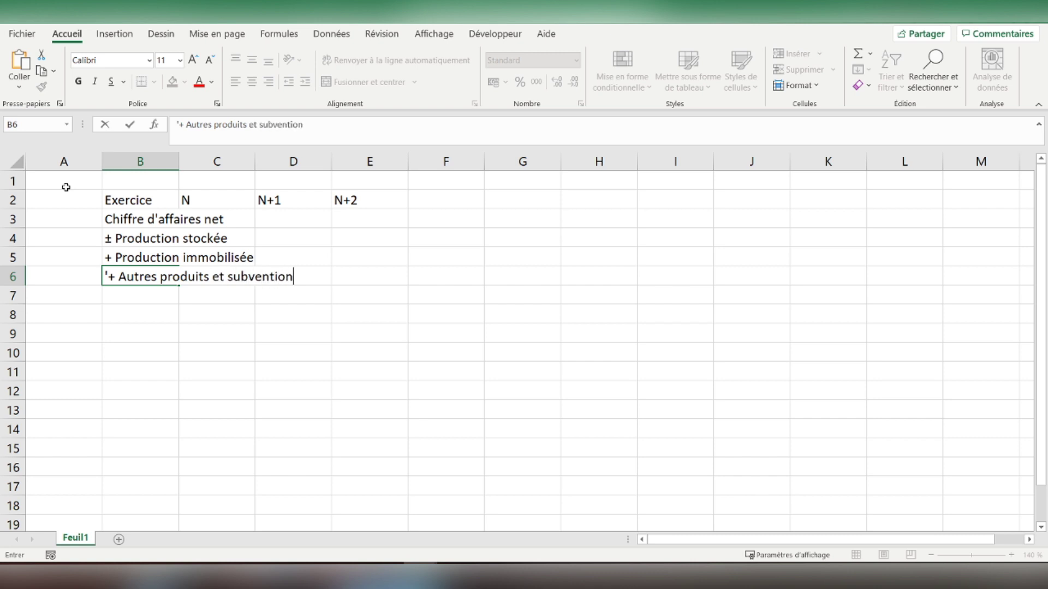
text(s d'exploitation)
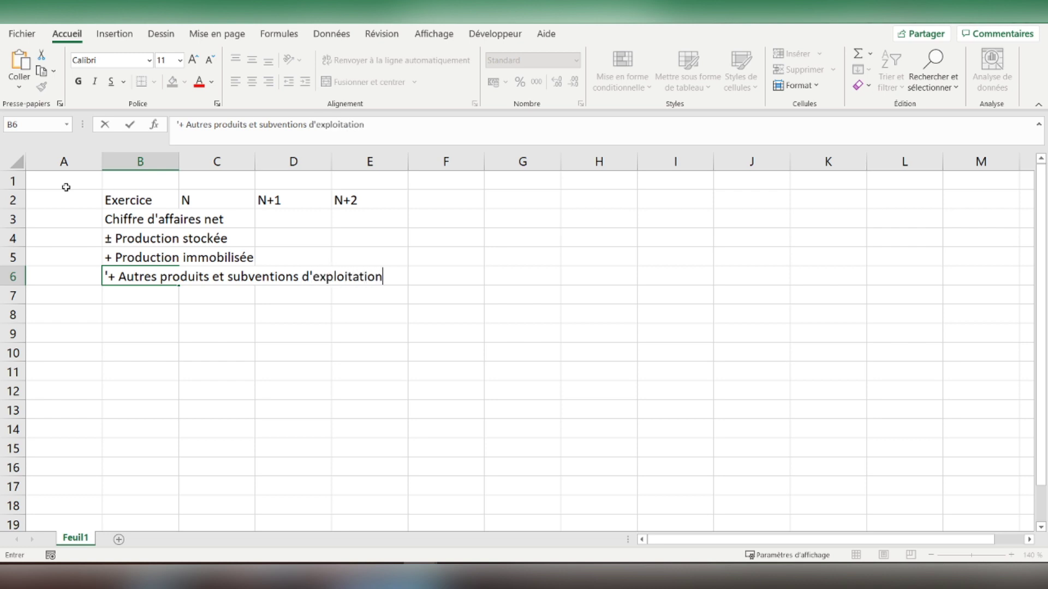
key(Return)
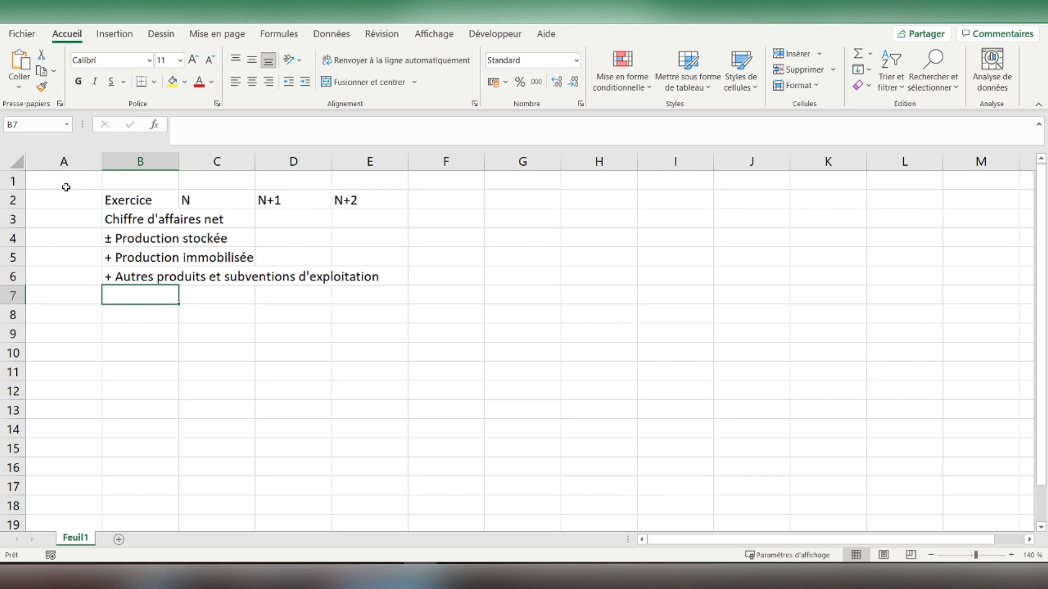
text('= Activité)
key(Return)
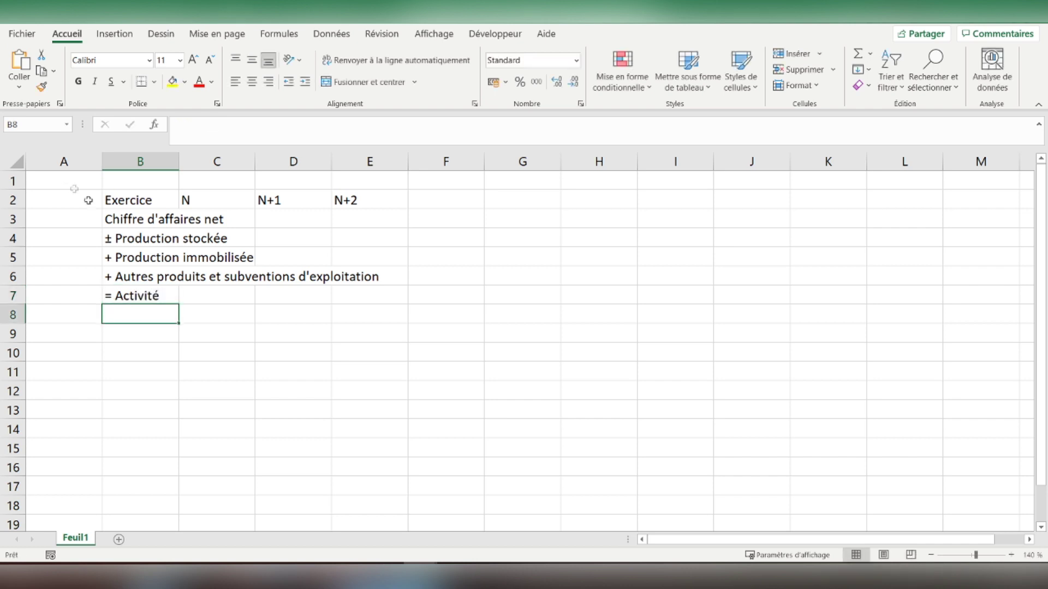
click(123, 220)
Make the '= Activité' label in B7 bold
drag(123, 220, 124, 277)
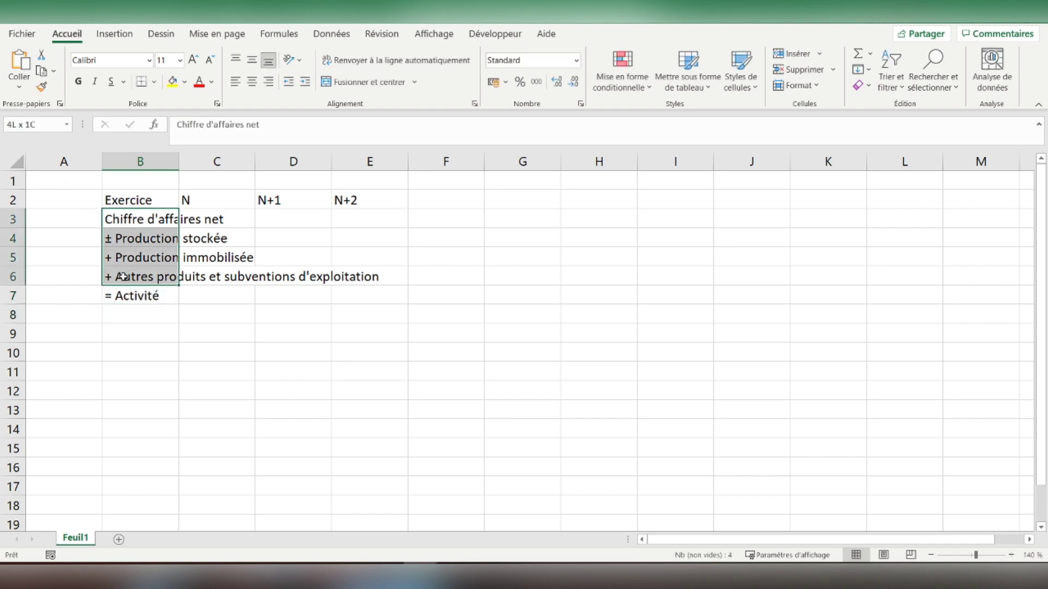
click(130, 295)
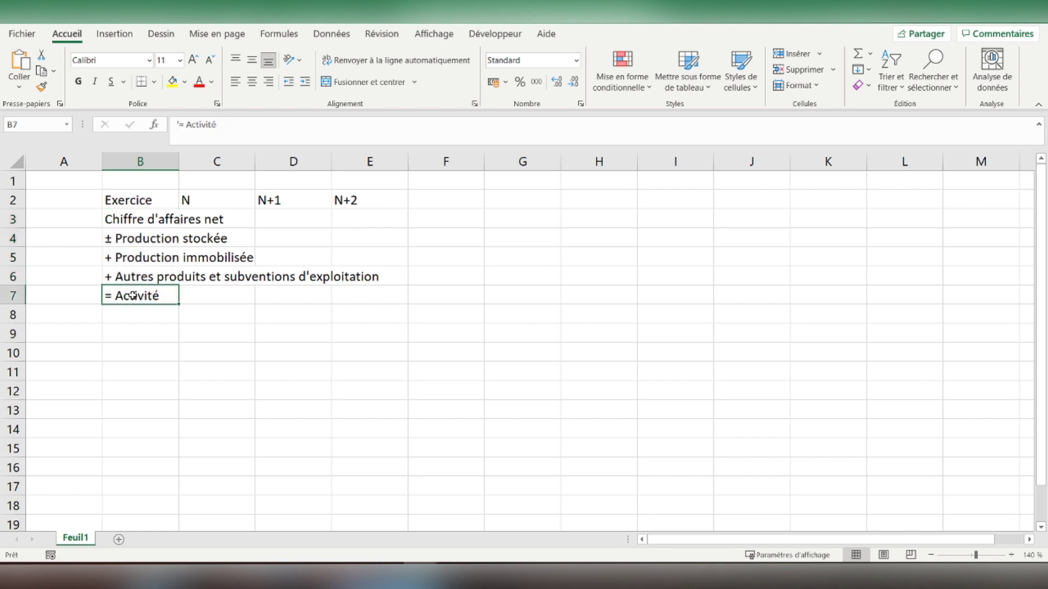
click(77, 83)
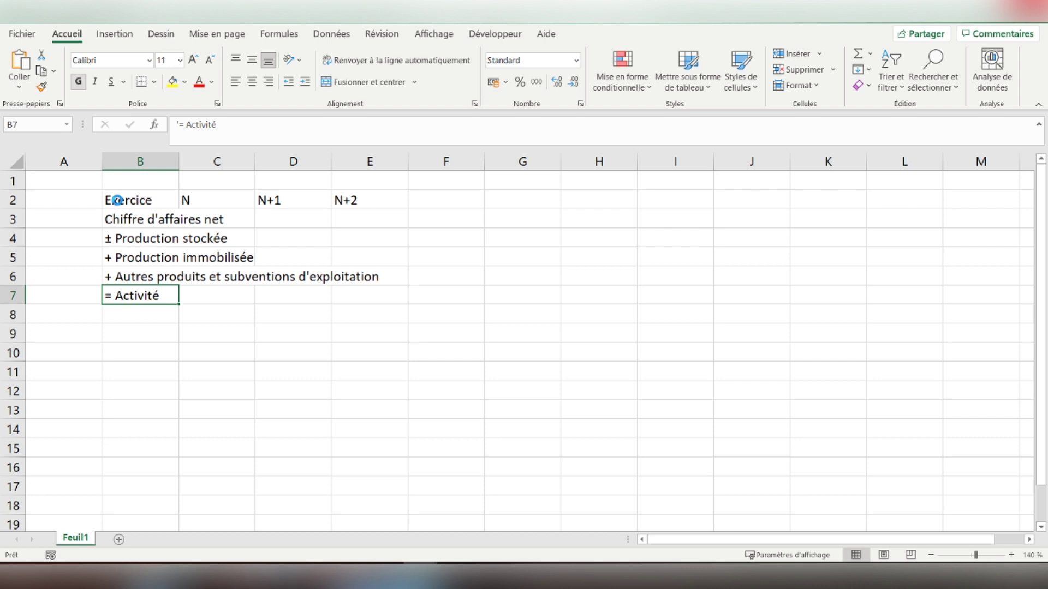
key(ctrl+g)
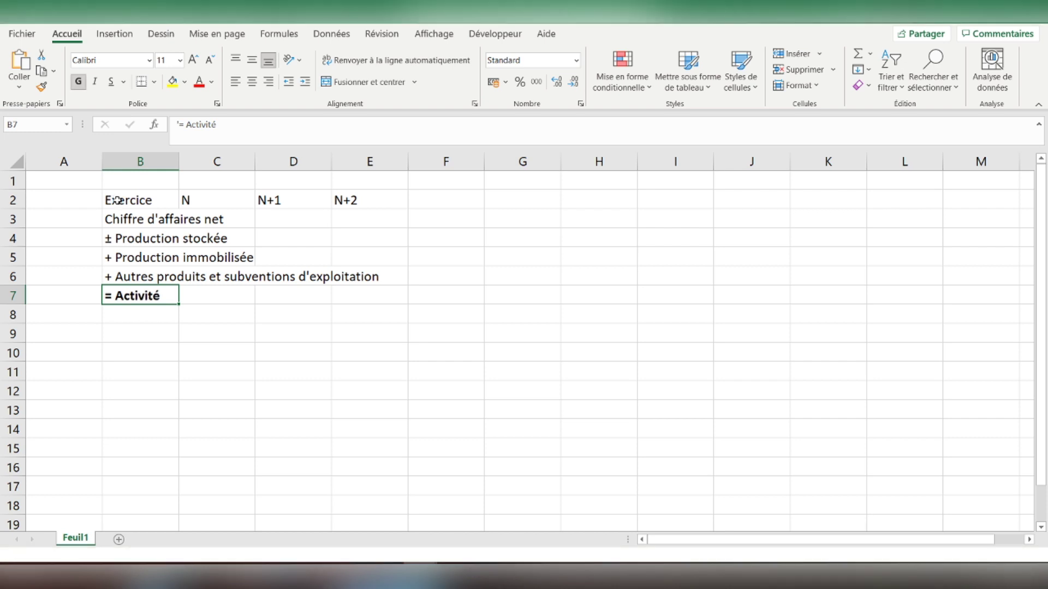
Bold and centre the B2:E2 headings and autofit column B to its longest label
drag(117, 201, 351, 200)
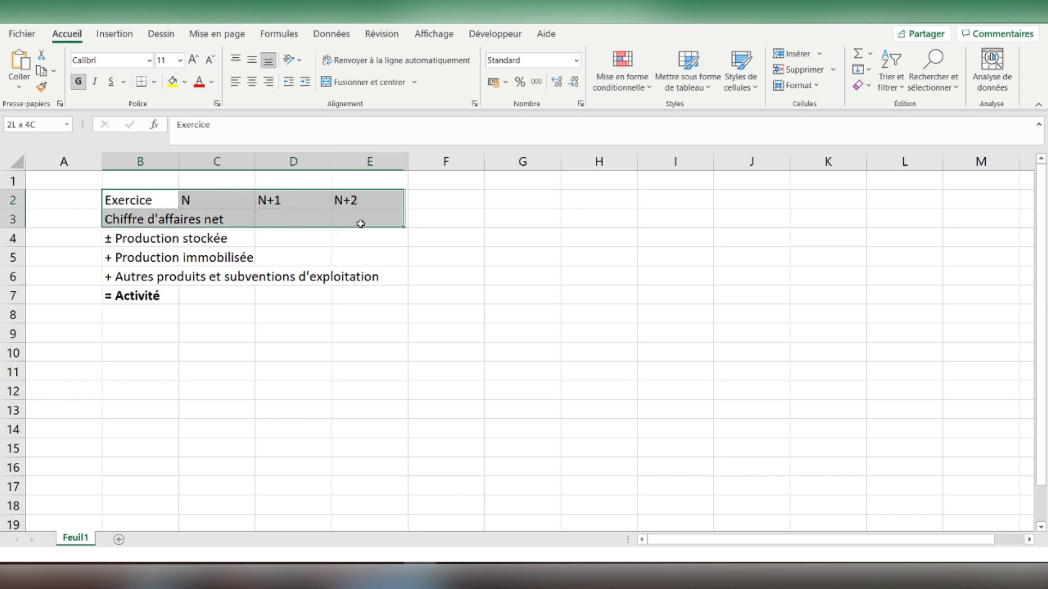
click(78, 81)
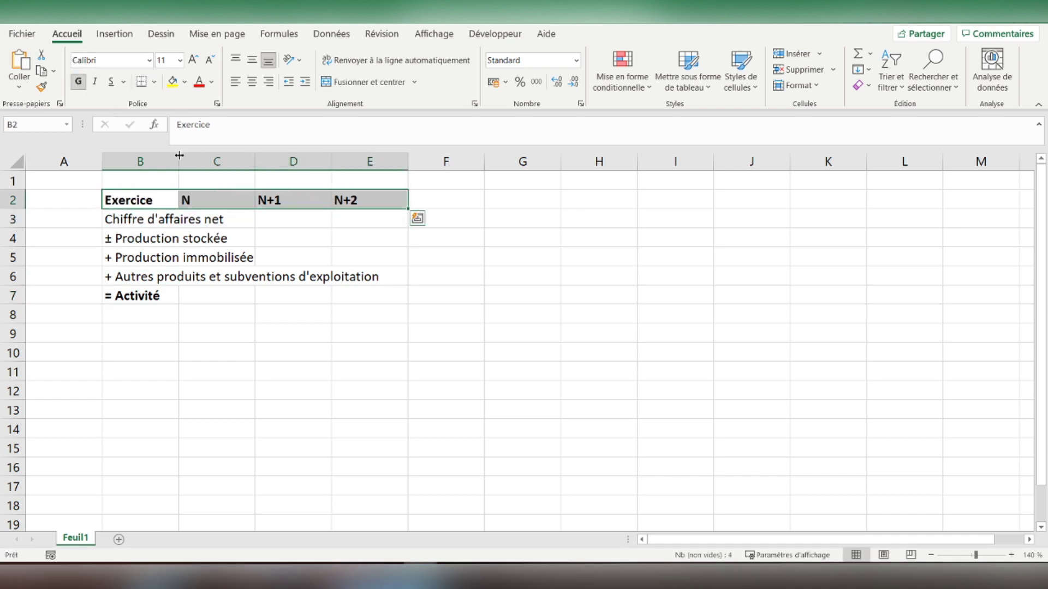
double_click(178, 156)
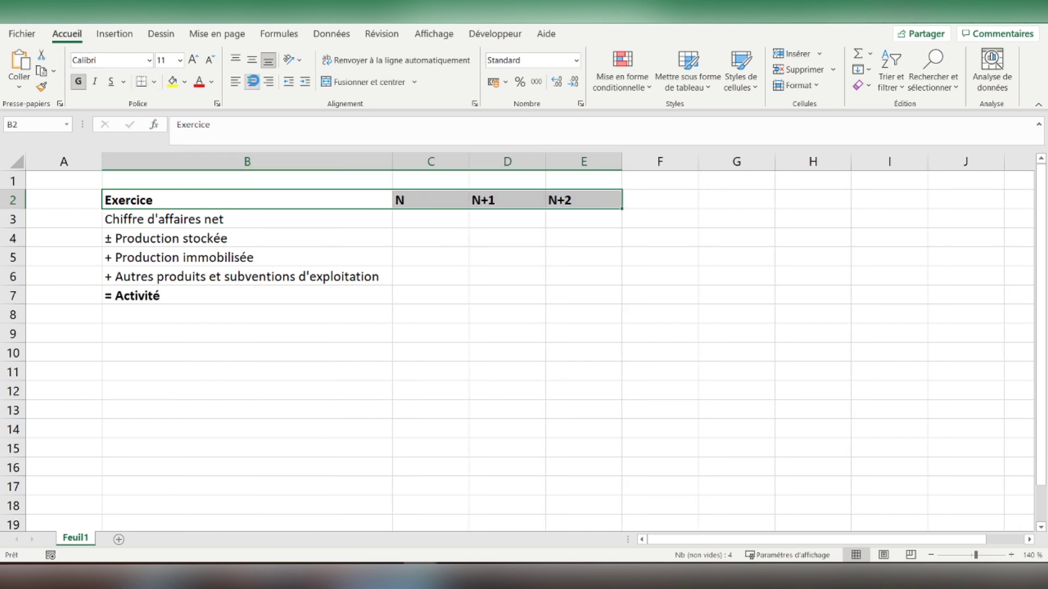
click(253, 81)
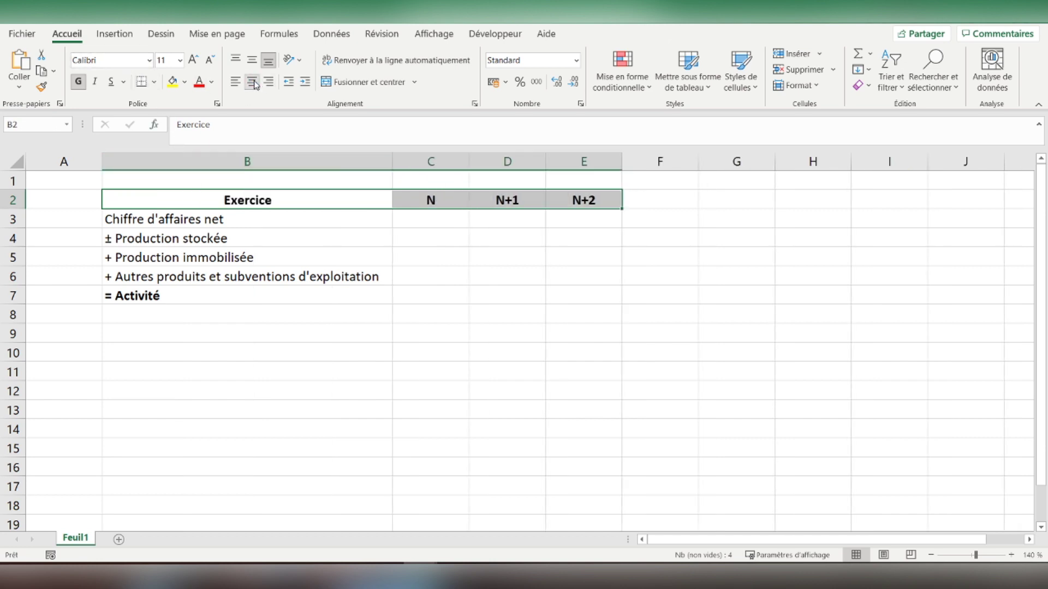
click(176, 313)
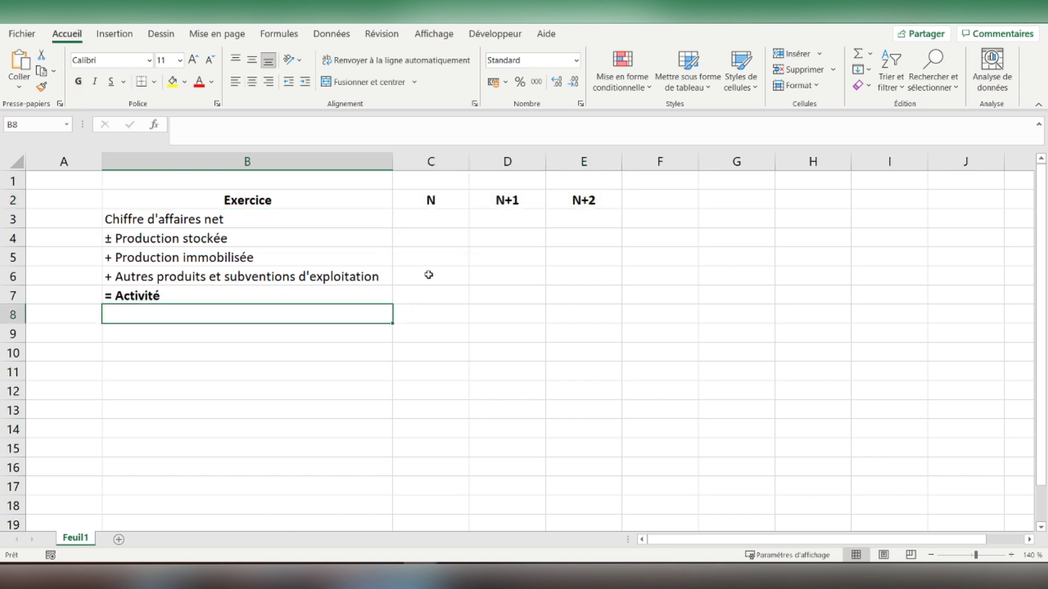
click(431, 295)
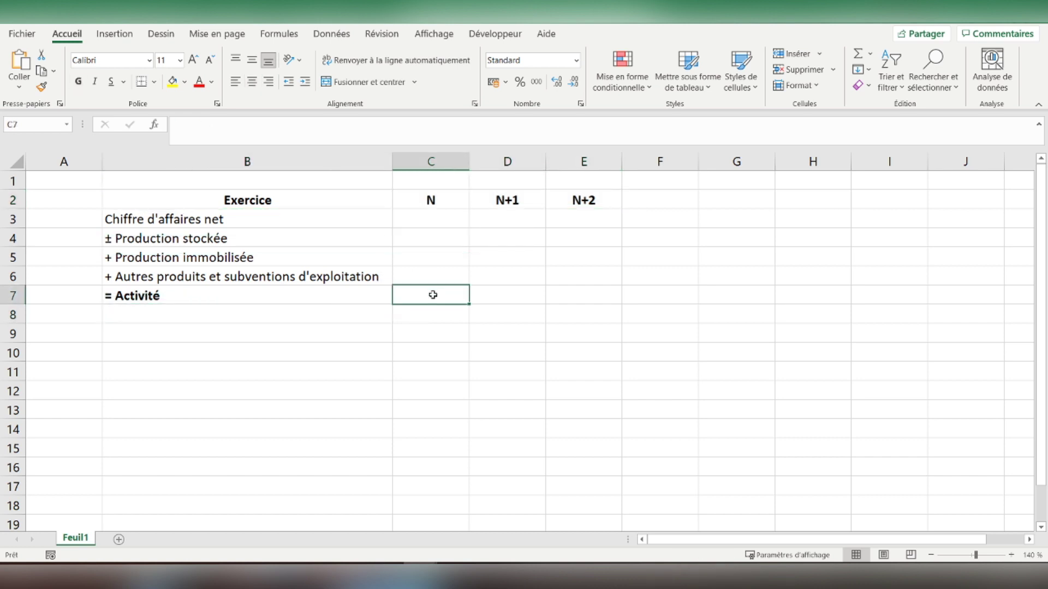
Put =SOMME(C3:C6) in C7 and fill it across to E7
click(857, 55)
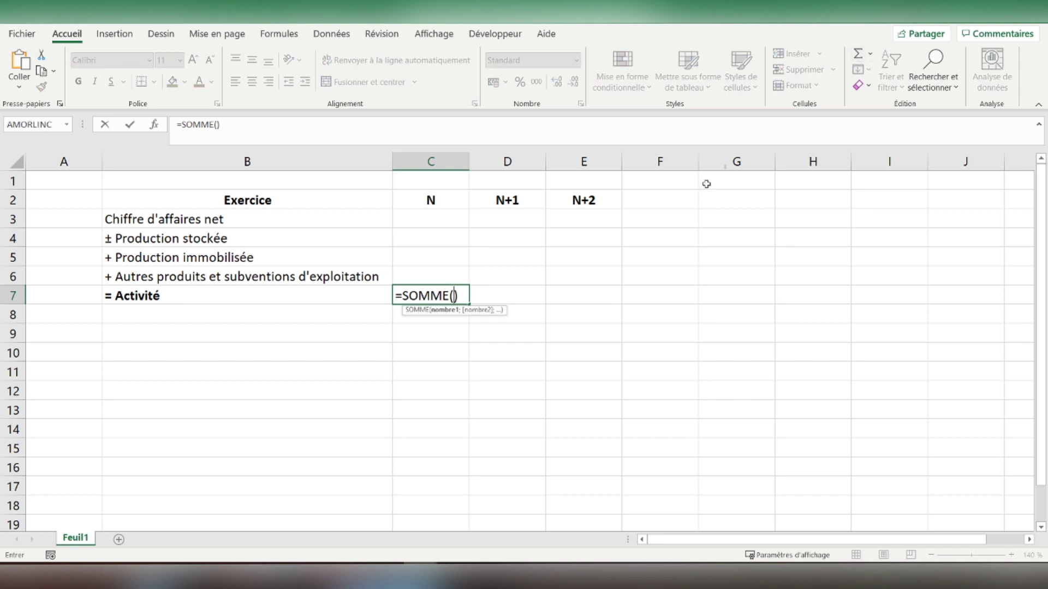
click(439, 221)
drag(438, 235, 433, 276)
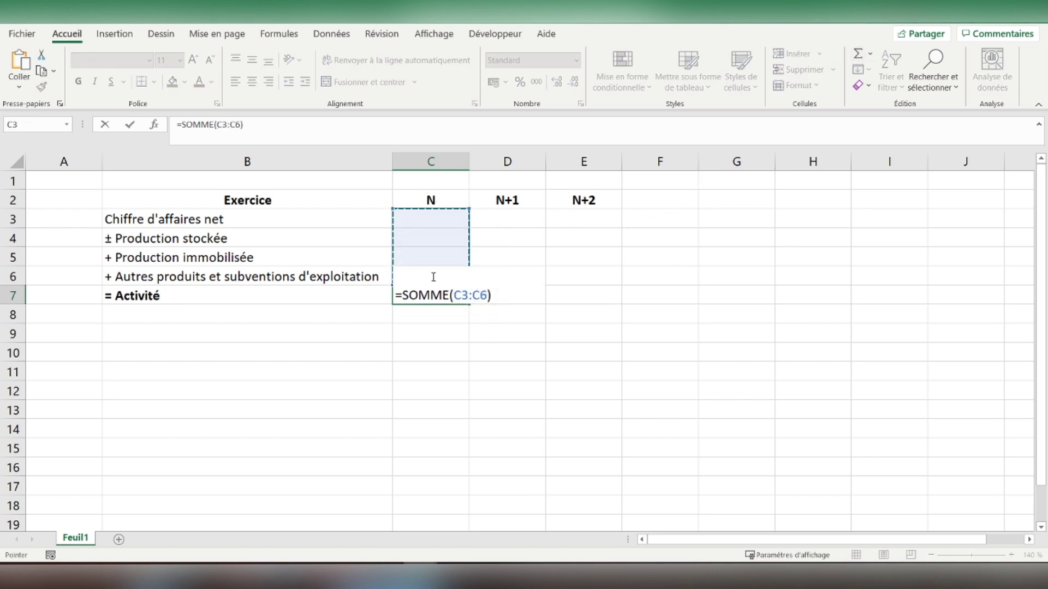
key(Return)
click(435, 292)
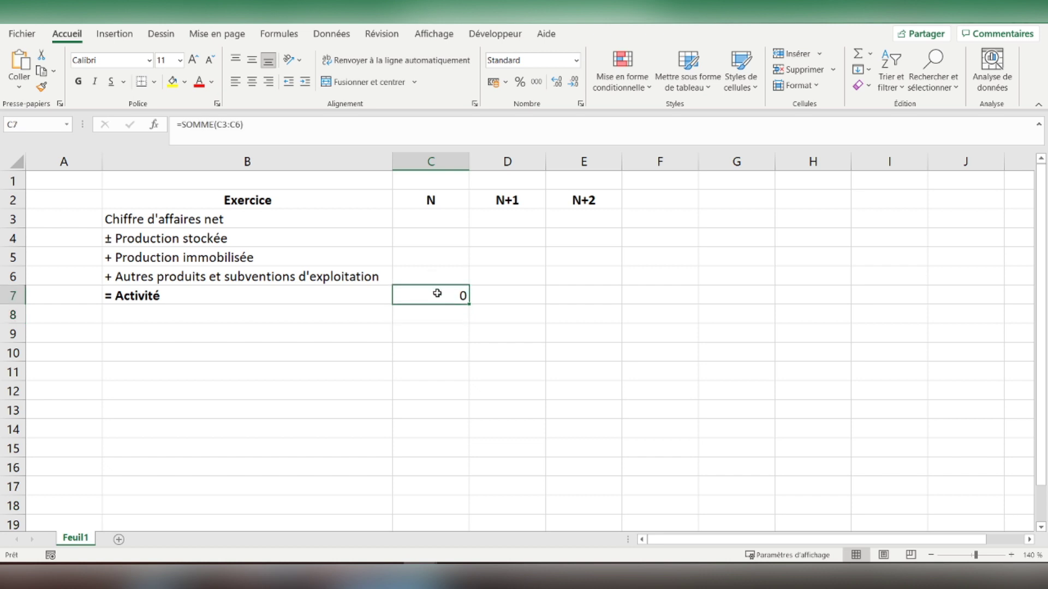
drag(470, 306, 588, 301)
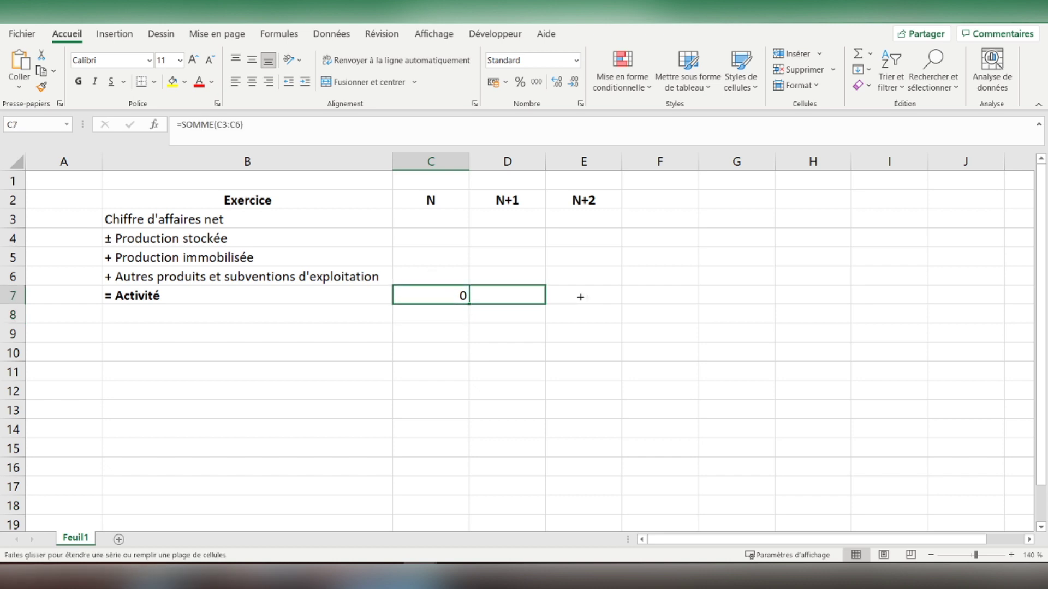
click(205, 317)
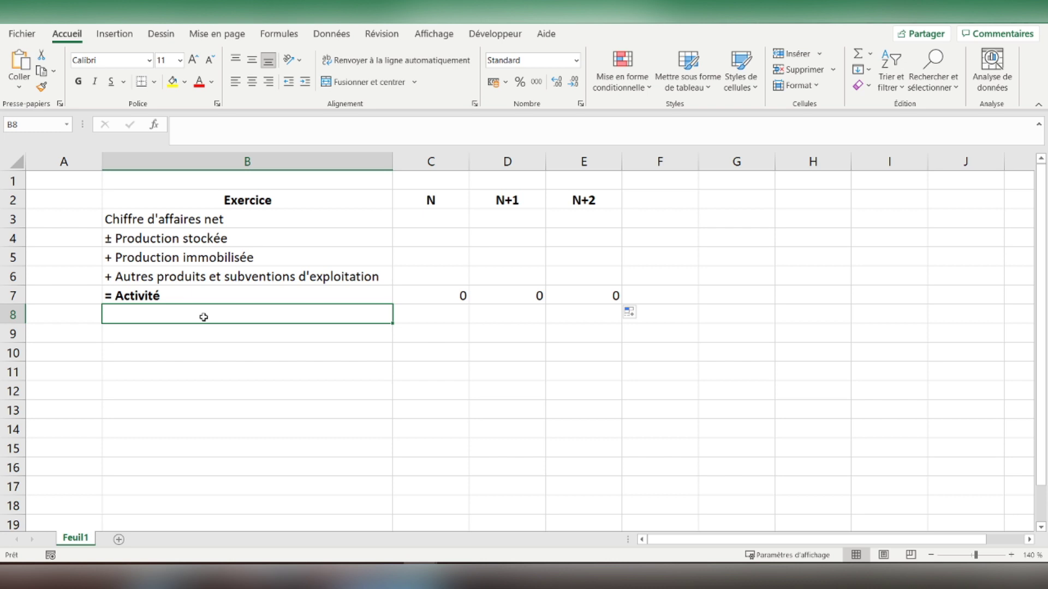
Enter '- Achat' in B8 and '± Variations de stocks de marchandises - MP et approvisionnements' in B9
text(- Achat)
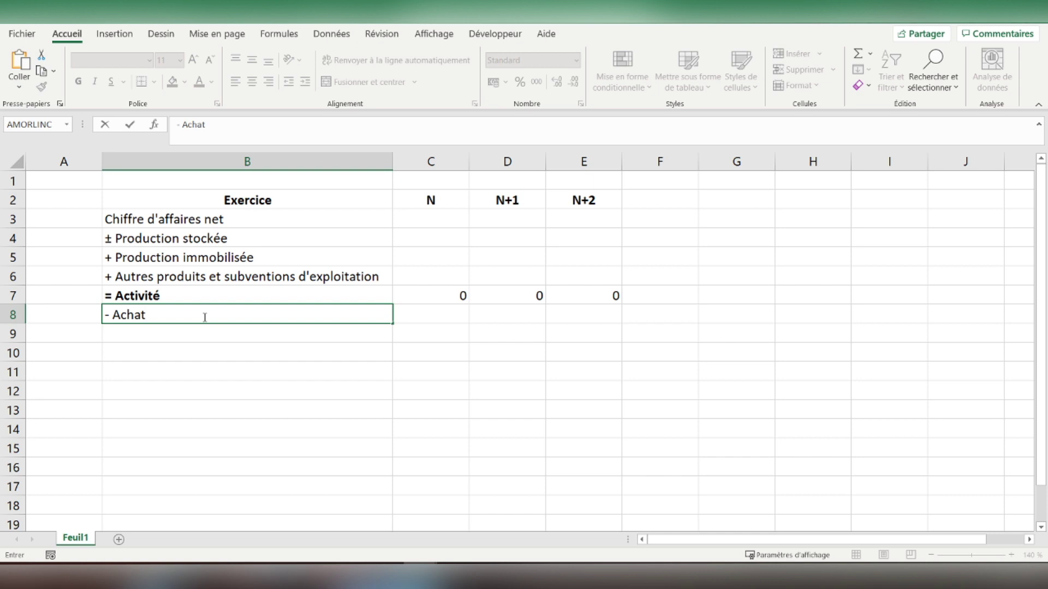
key(Return)
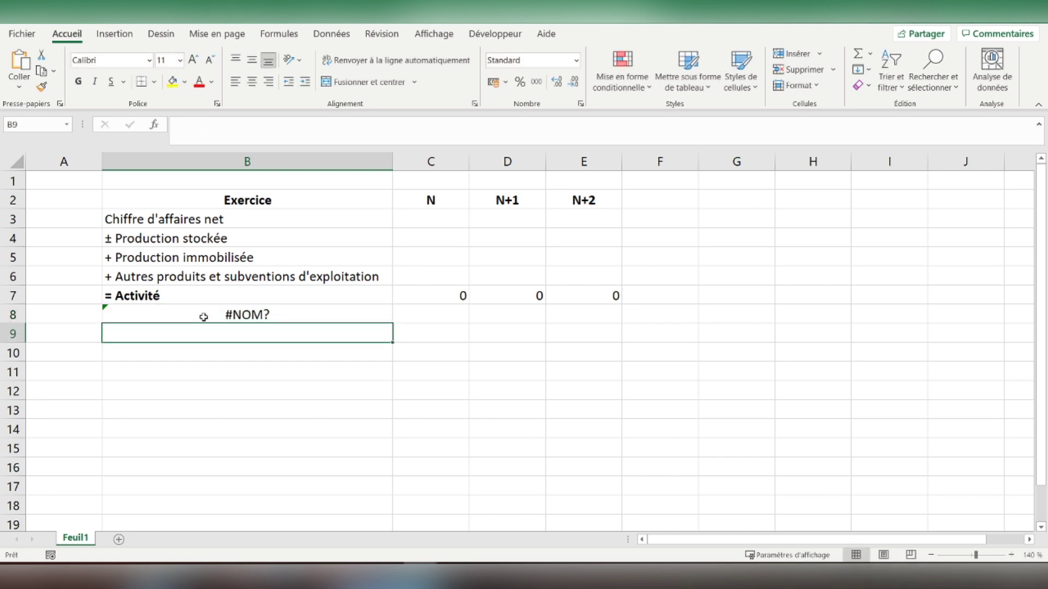
key(alt)
key(Escape)
text(±)
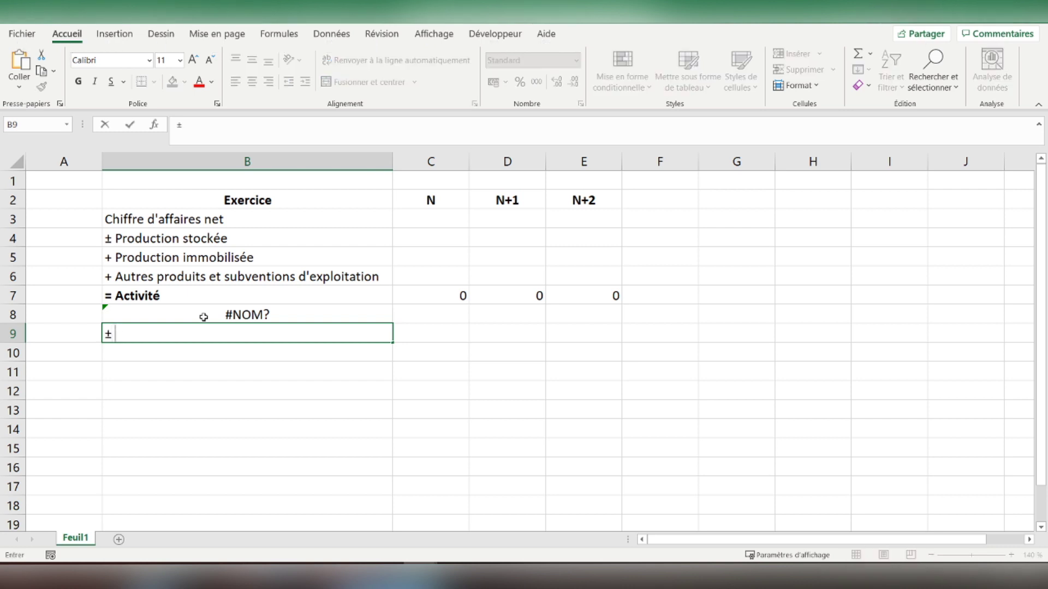
text(Variations de stocks )
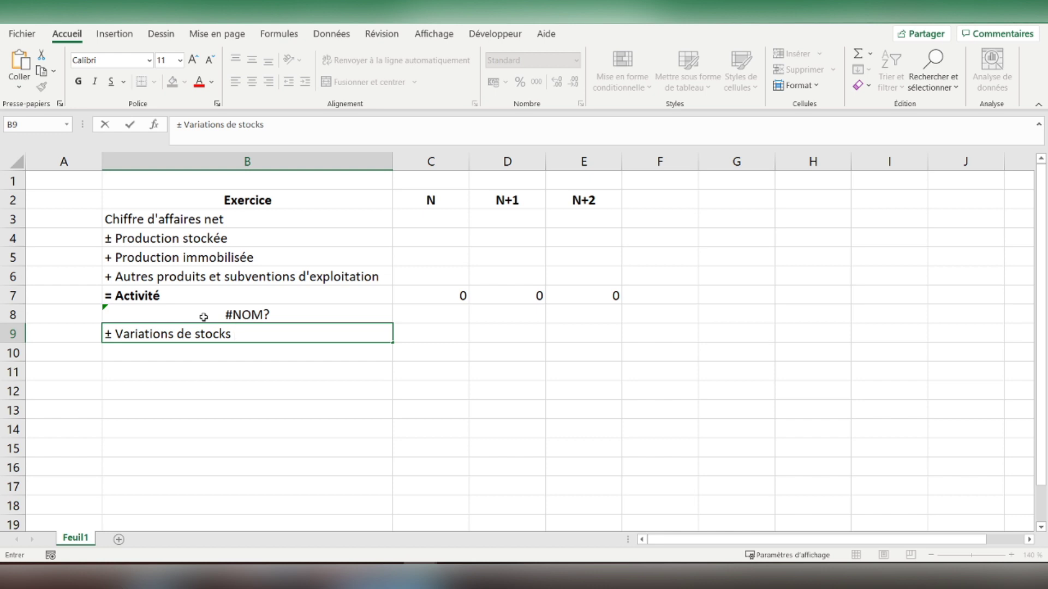
text(de marchandises)
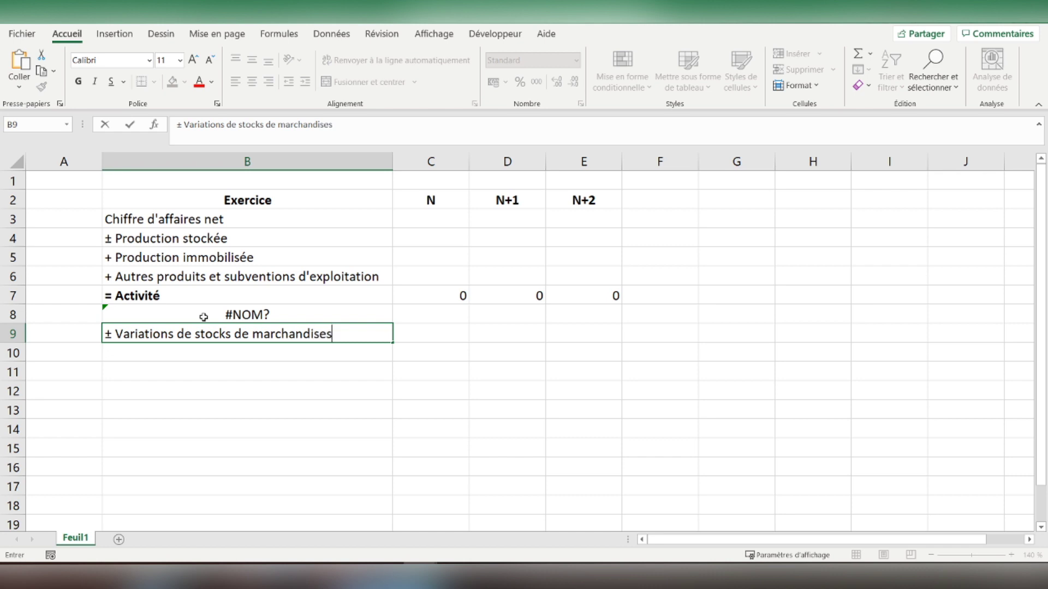
text( -)
text( MP et approvisionnements)
key(Return)
Fix the #NOM? error in B8 by prefixing '- Achat' with an apostrophe
key(Up)
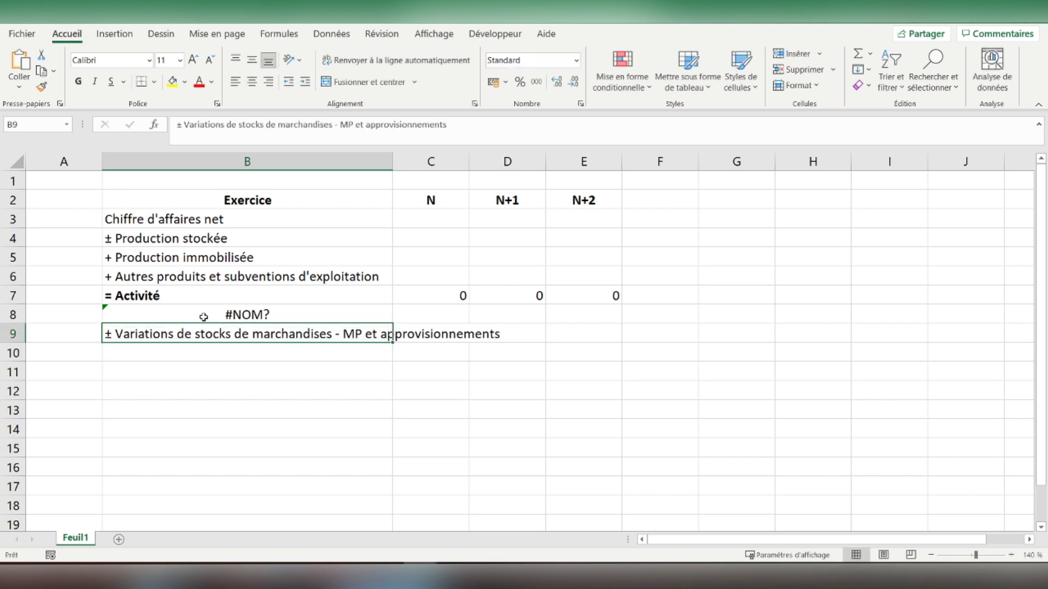
key(Up)
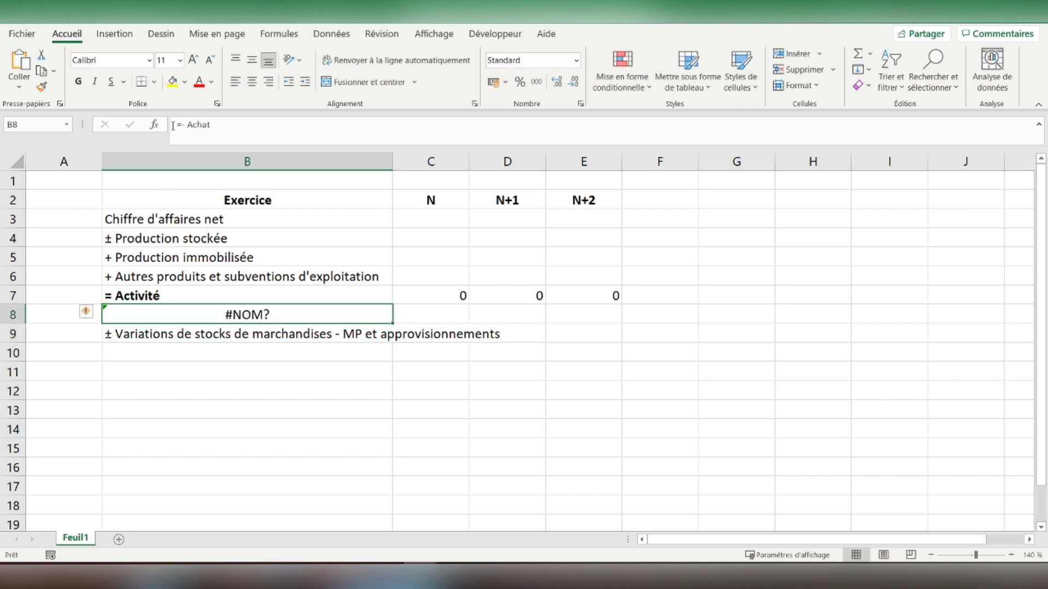
click(179, 125)
key(Delete)
text(')
key(Return)
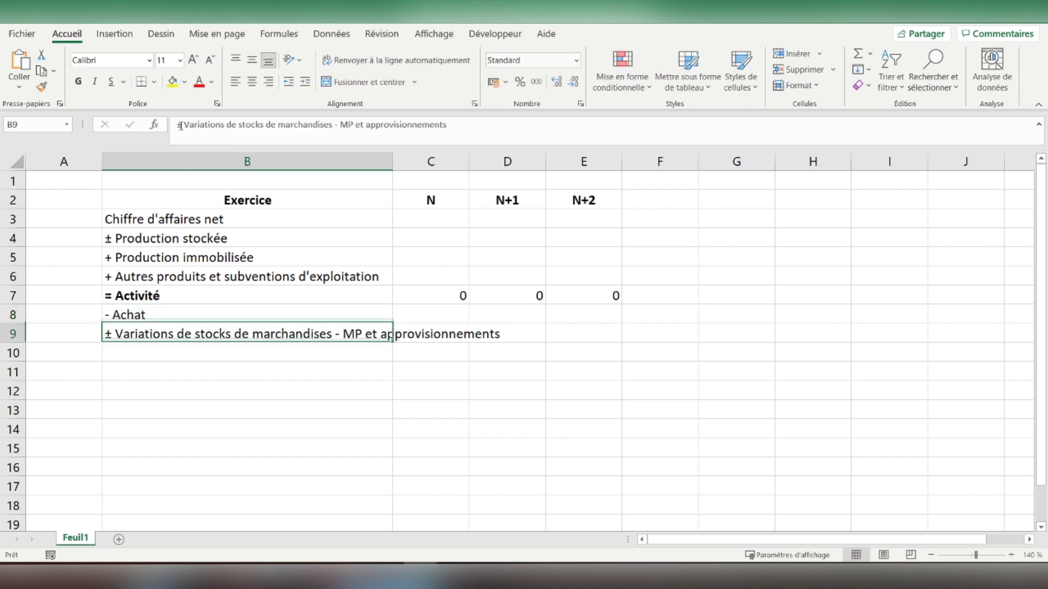
Enter '± Solde des différences de change' in B10
key(Down)
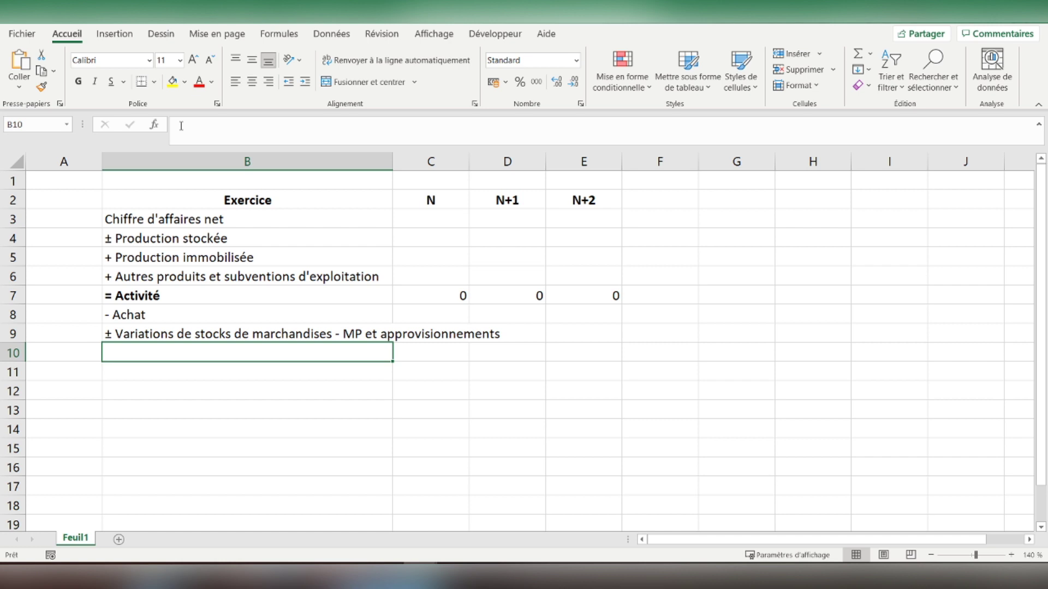
text(± )
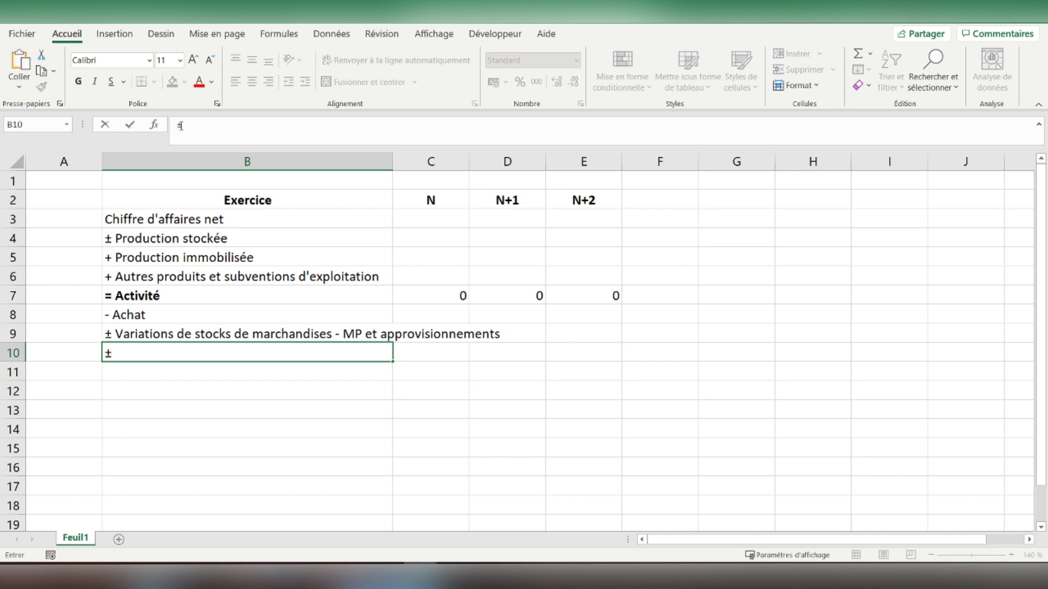
text(Solde)
text( des différences de change)
key(Return)
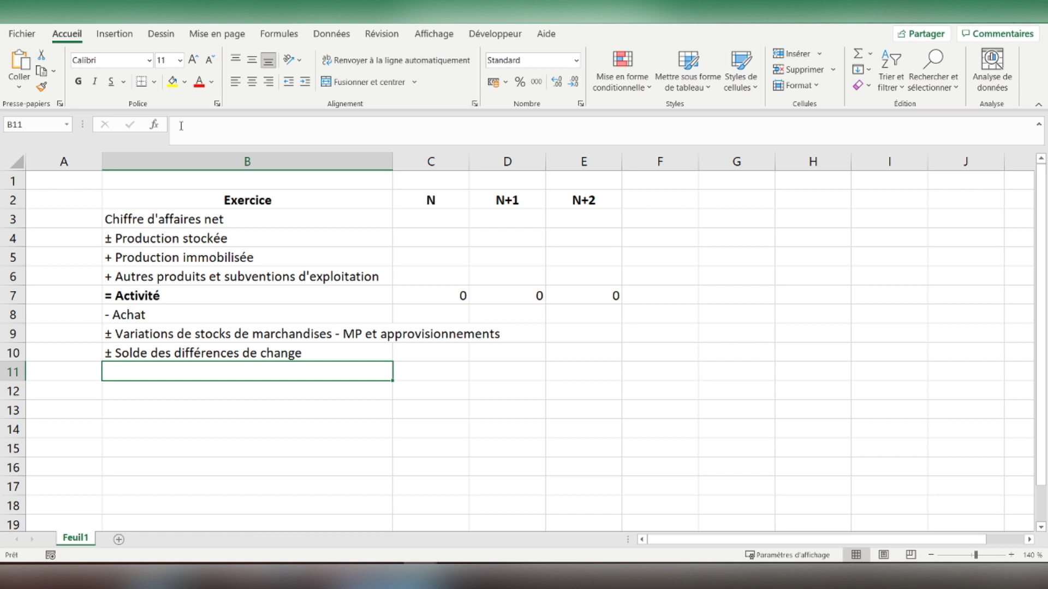
Enter a bold 'Marge brute' label in B11 and autofit column B
text(Marge )
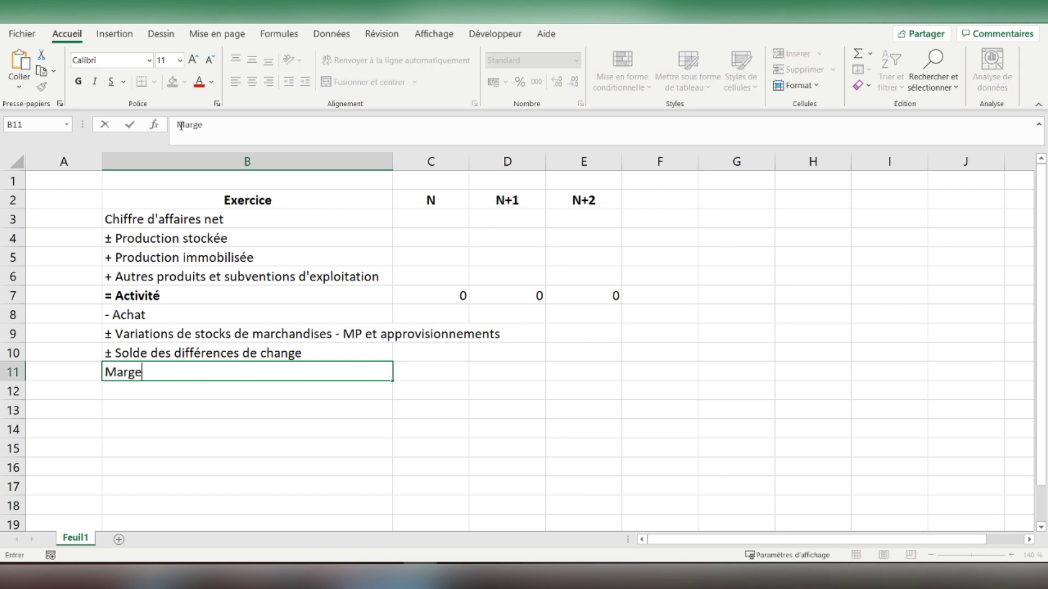
text(brute)
key(Return)
key(Up)
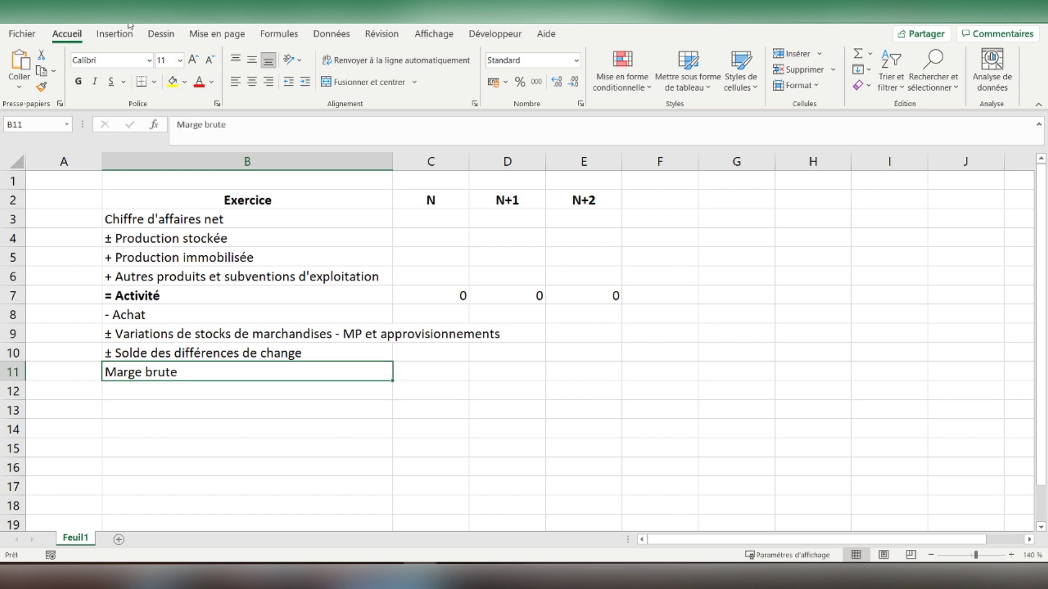
click(78, 82)
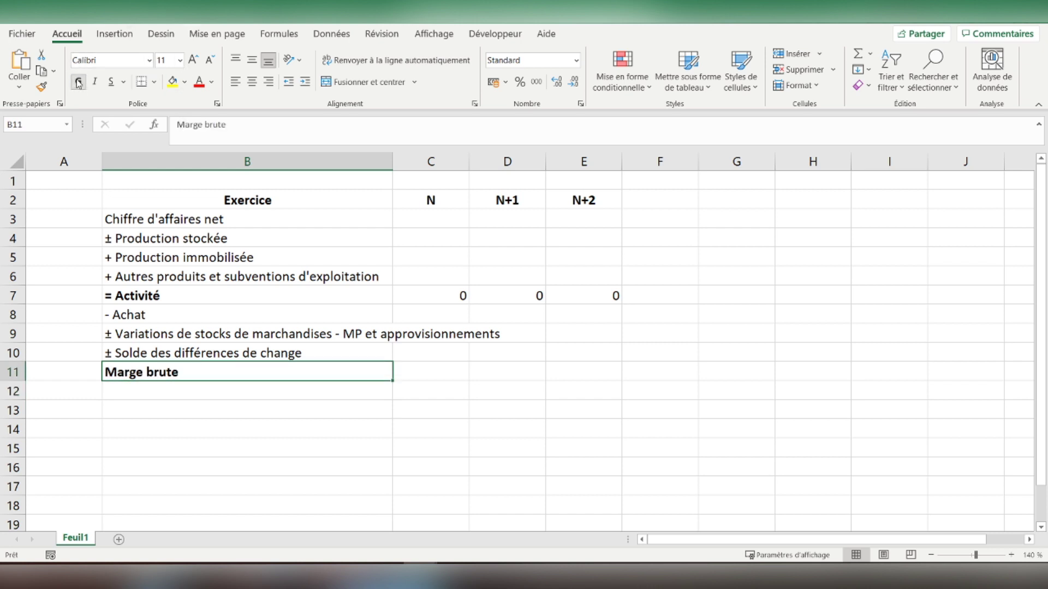
key(Right)
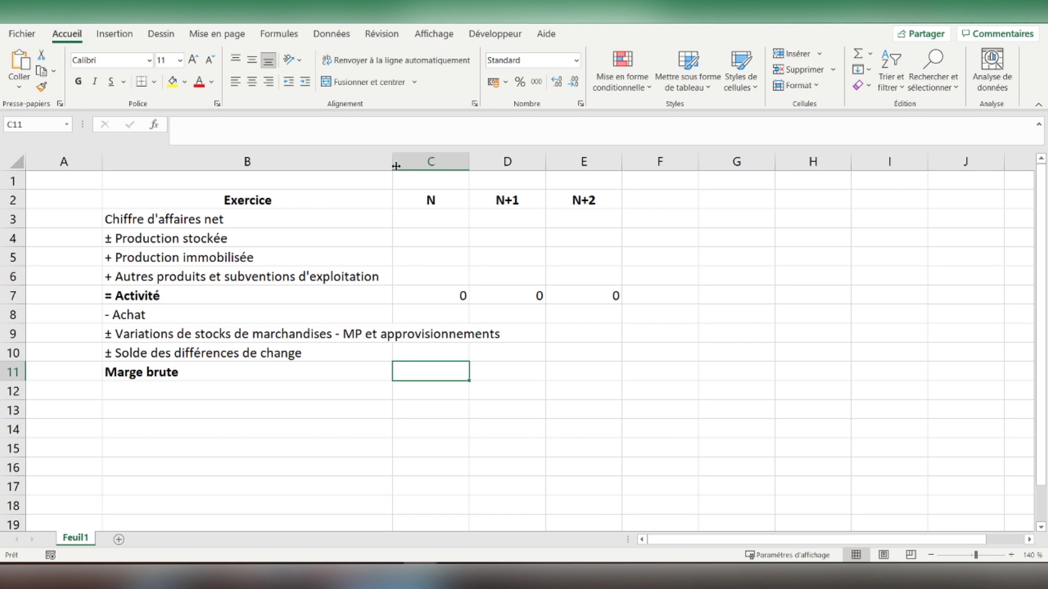
double_click(393, 162)
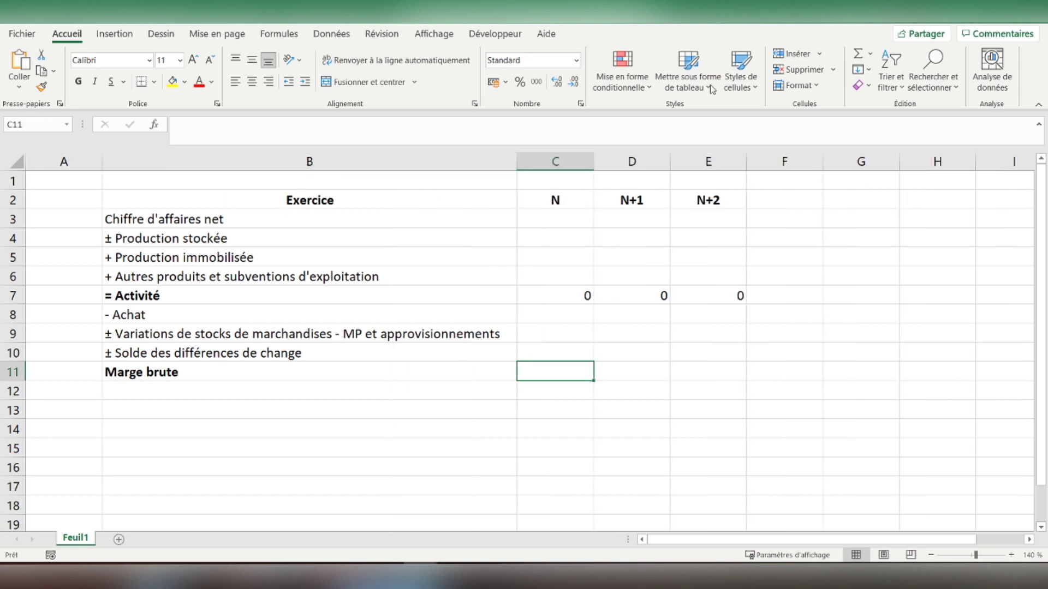
Sum C7:C10 in C11, fill it across to E11, and bold the totals
click(858, 54)
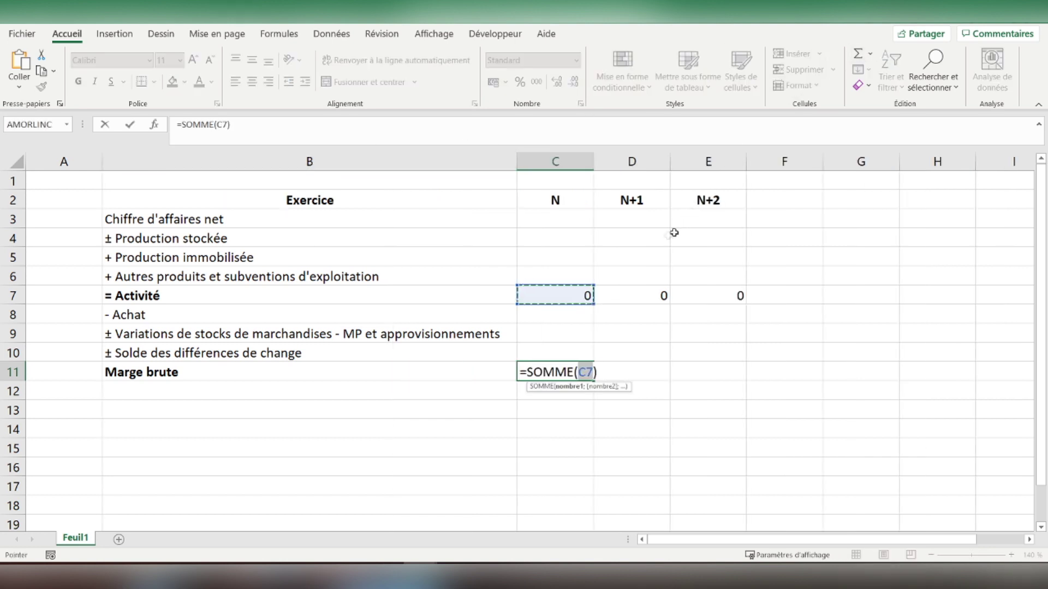
drag(562, 289, 552, 348)
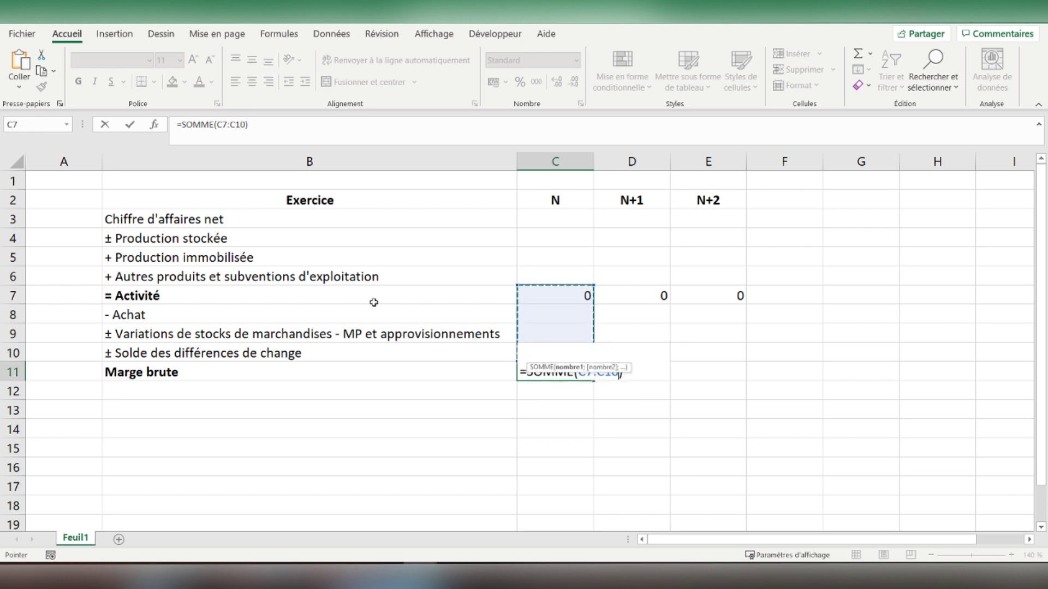
key(Return)
key(Up)
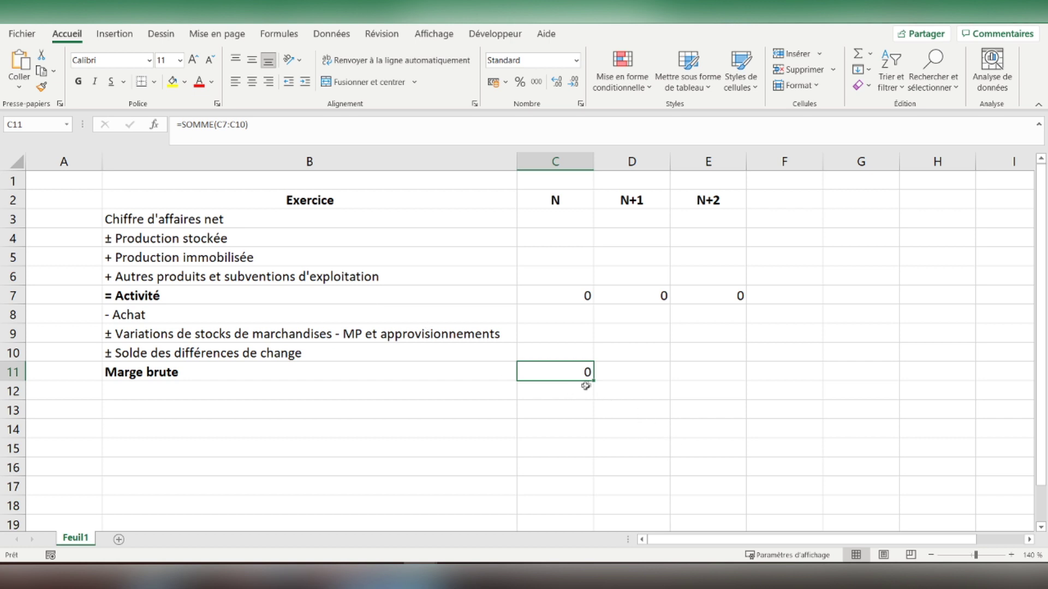
drag(595, 382, 739, 372)
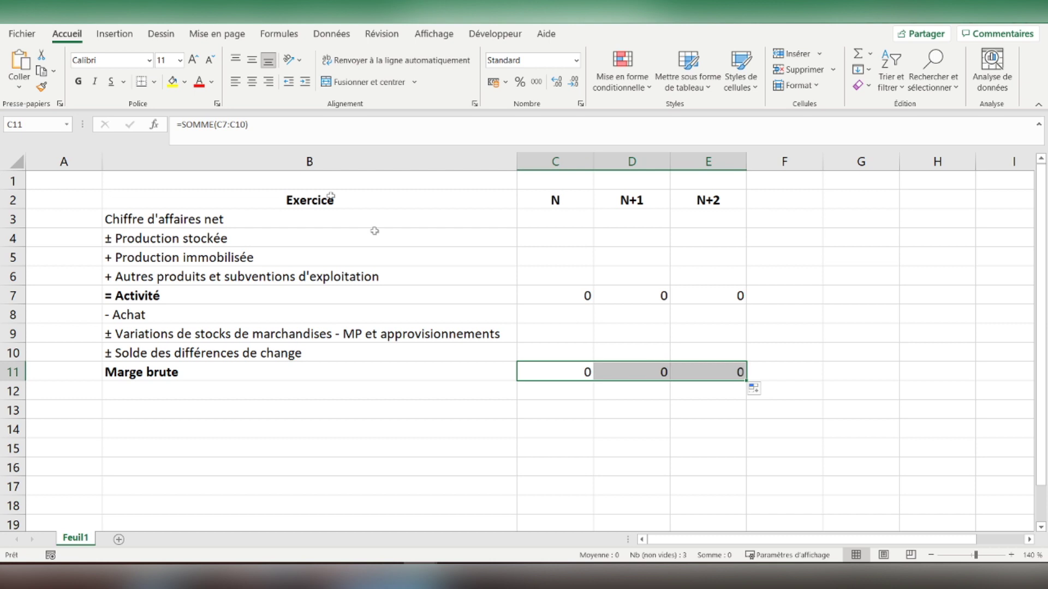
click(79, 81)
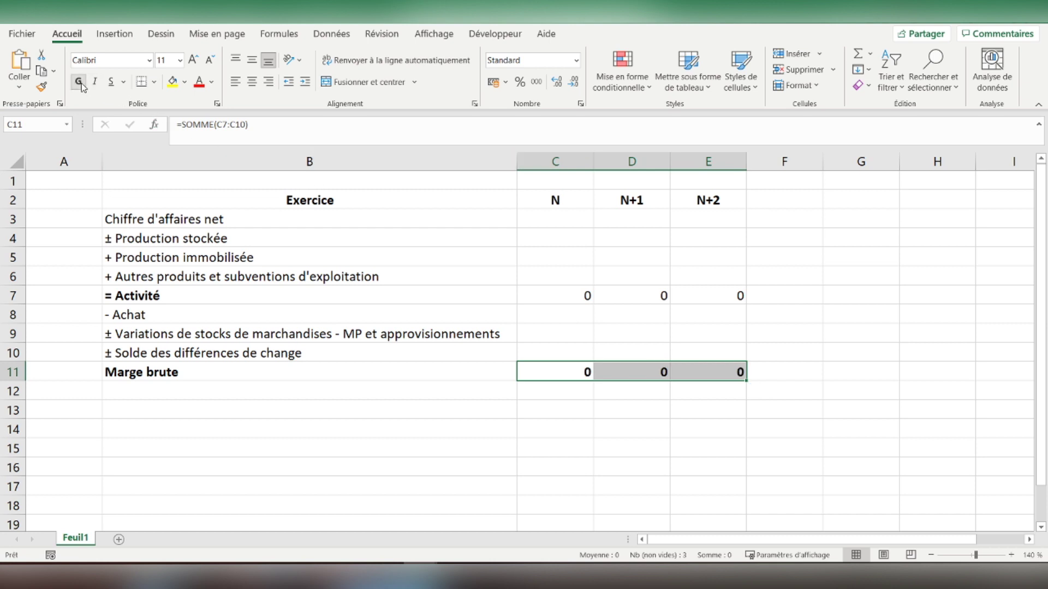
Apply euro accounting format to C3:E13 and bold the Activité totals in row 7
click(493, 83)
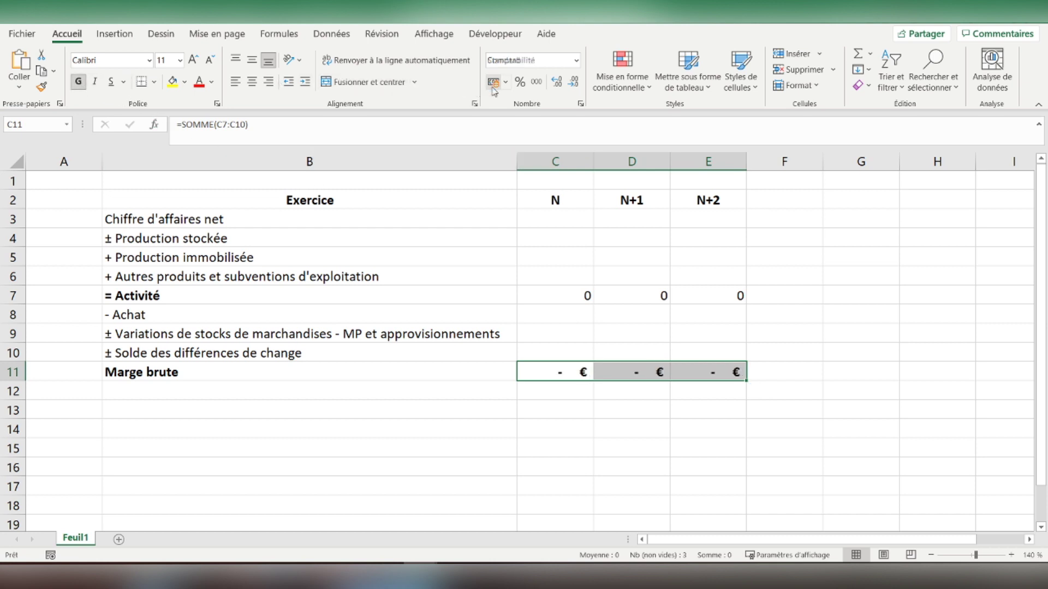
drag(535, 219, 709, 406)
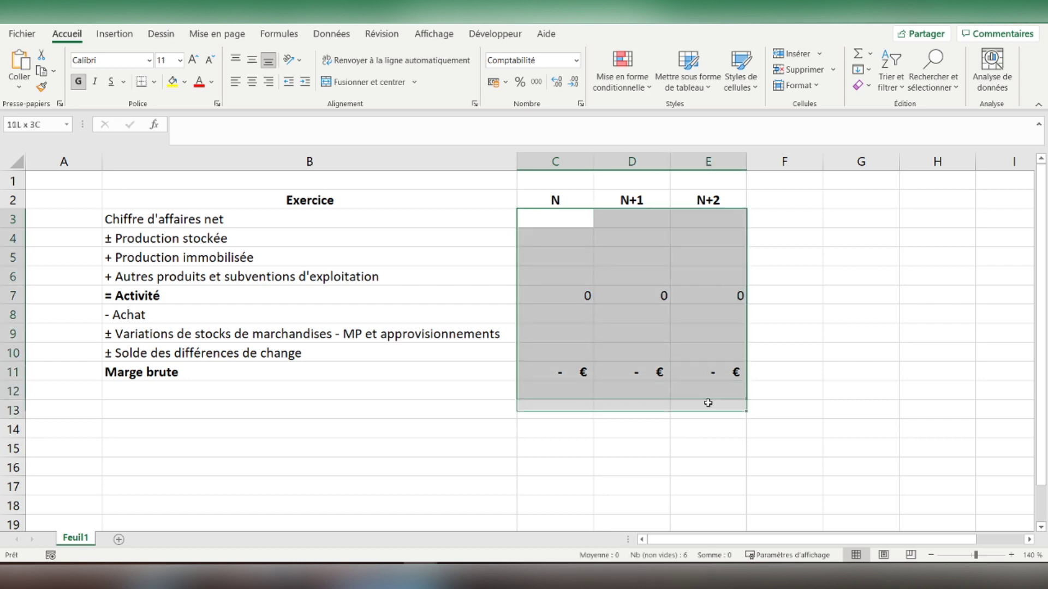
click(493, 82)
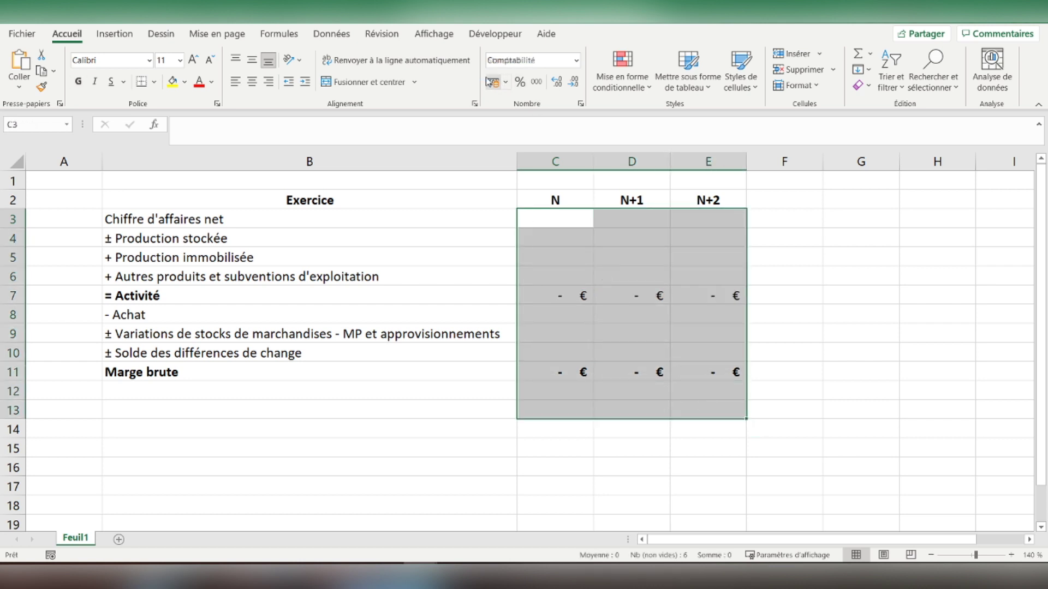
drag(554, 296, 695, 295)
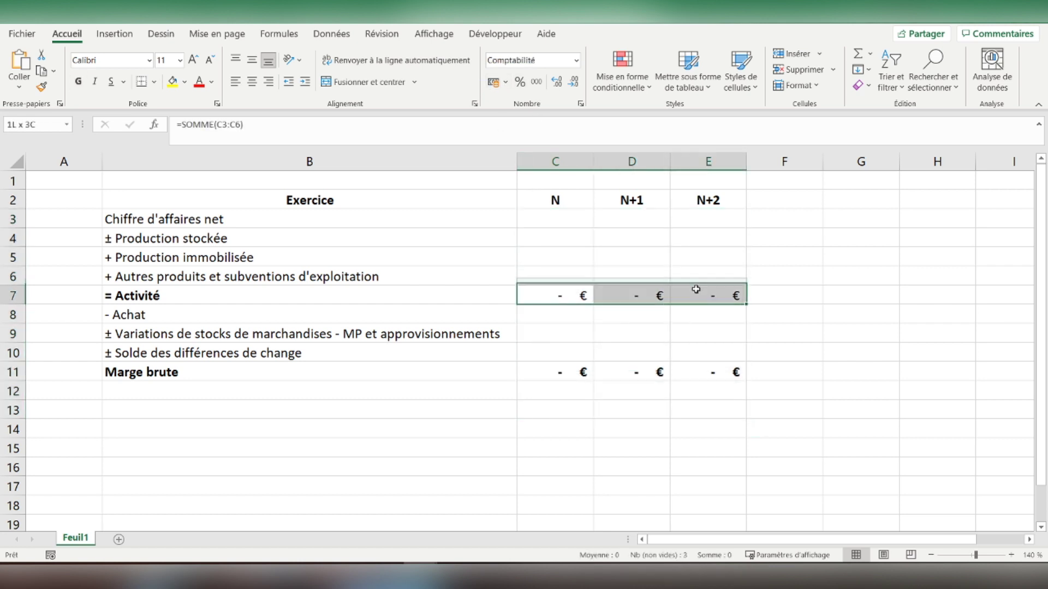
click(78, 82)
click(147, 390)
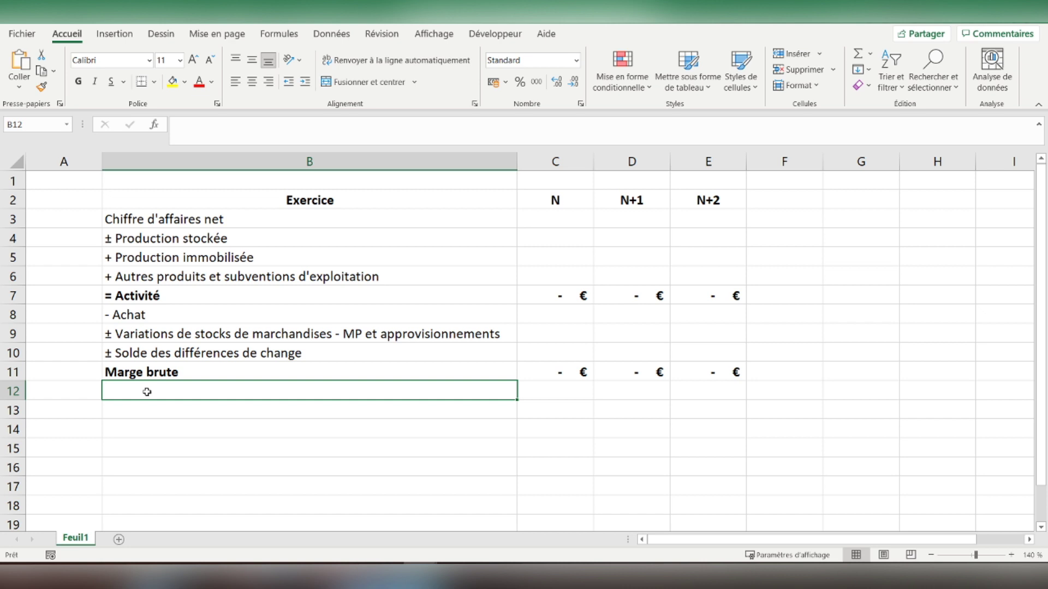
Enter '- Autres achats et charges externes (hors crédit bail)' as text in B12
text(-)
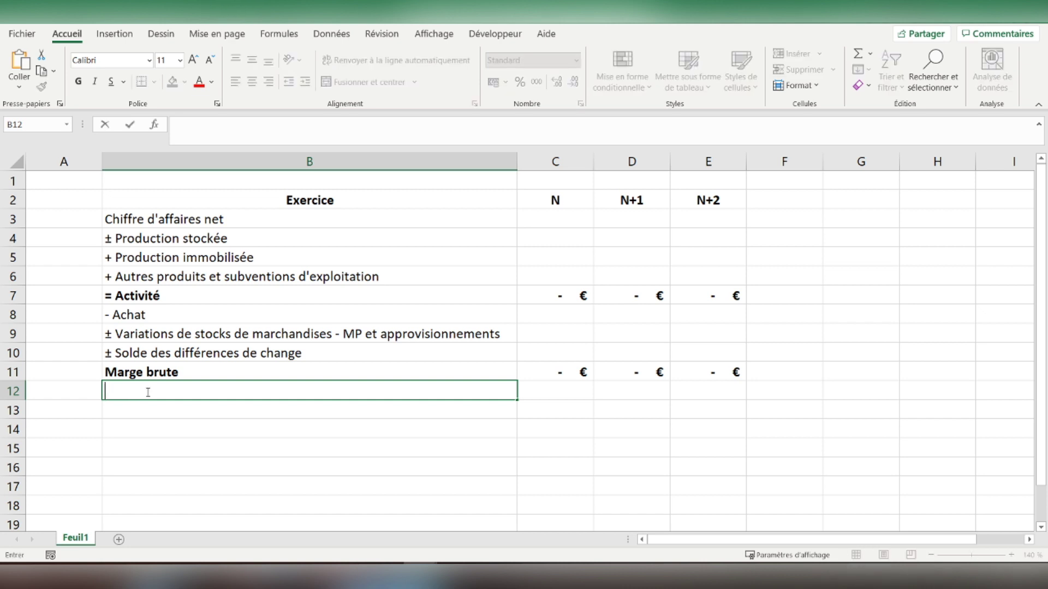
text( Autres achats et )
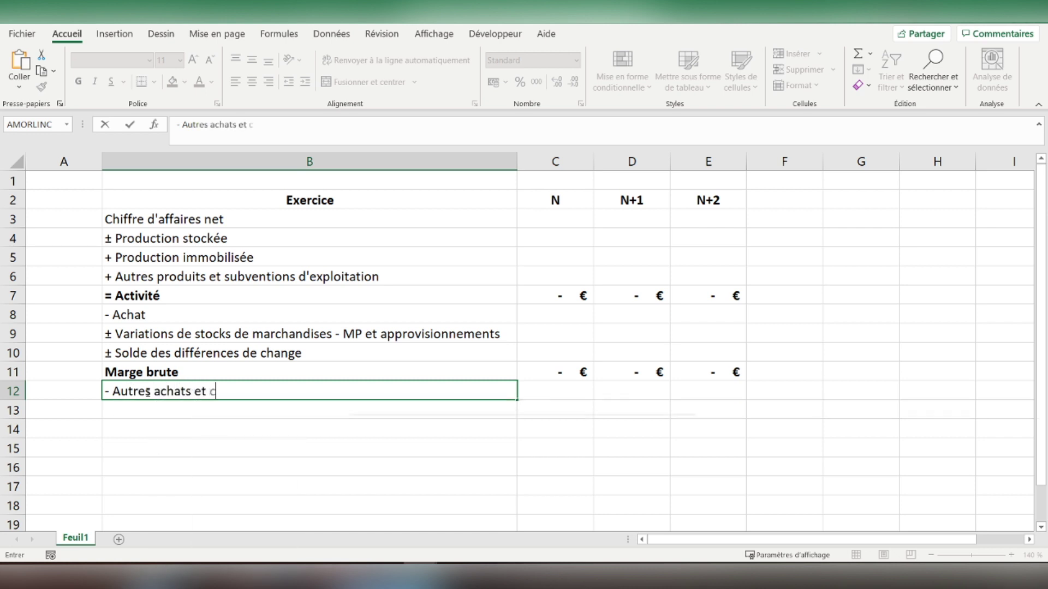
text(charges exte)
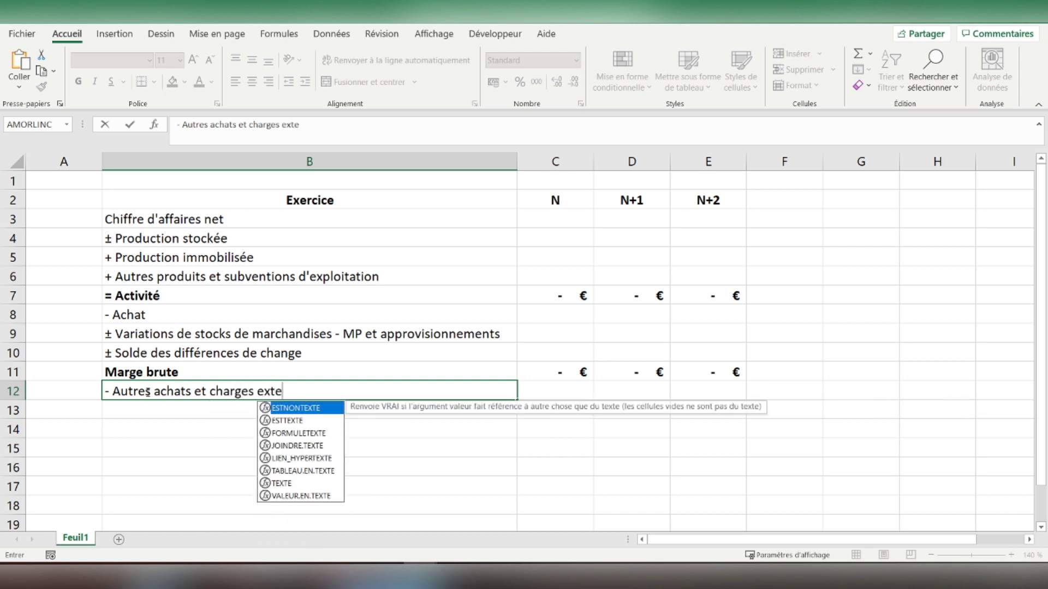
text(rnes)
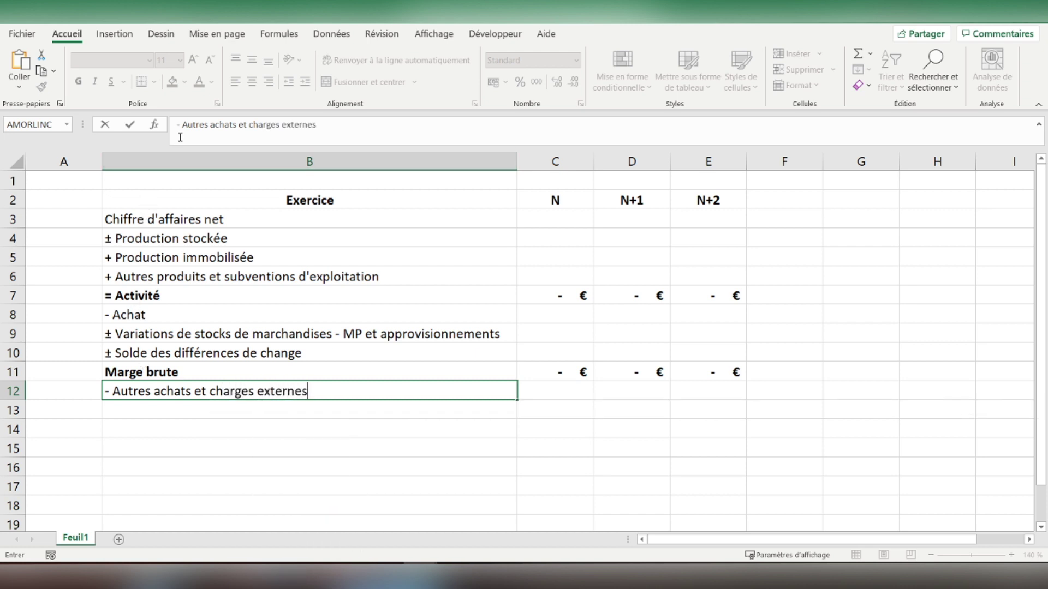
click(176, 125)
text(')
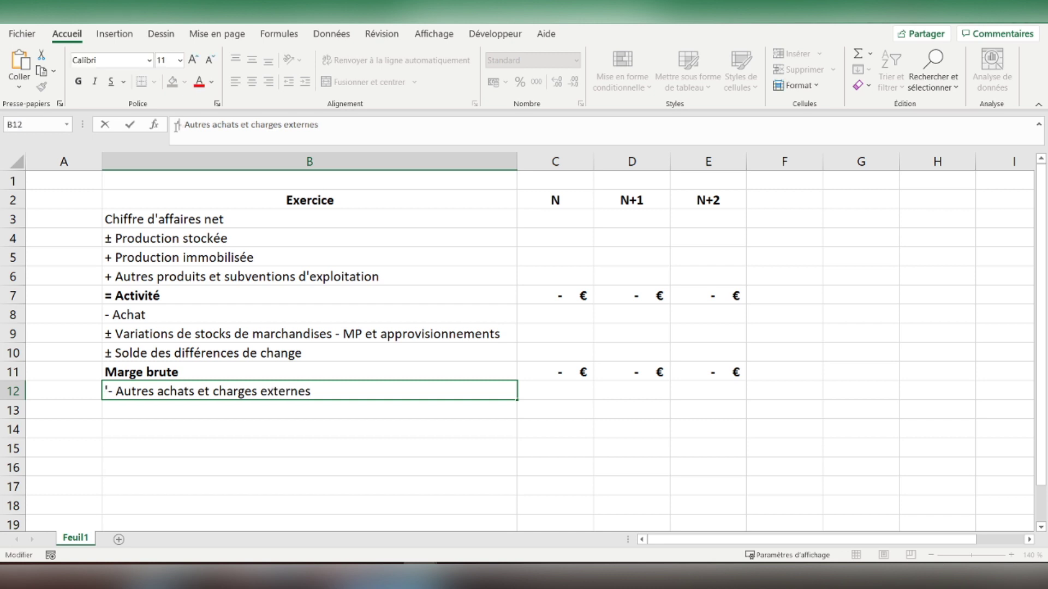
click(333, 126)
text((hors crédi)
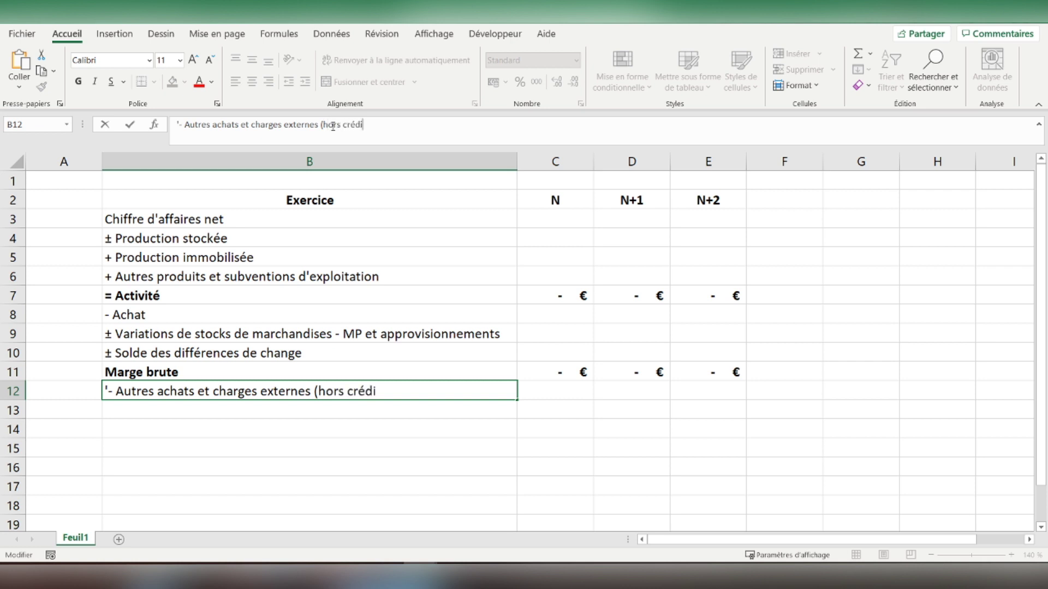
text(t )
text(bail))
key(Return)
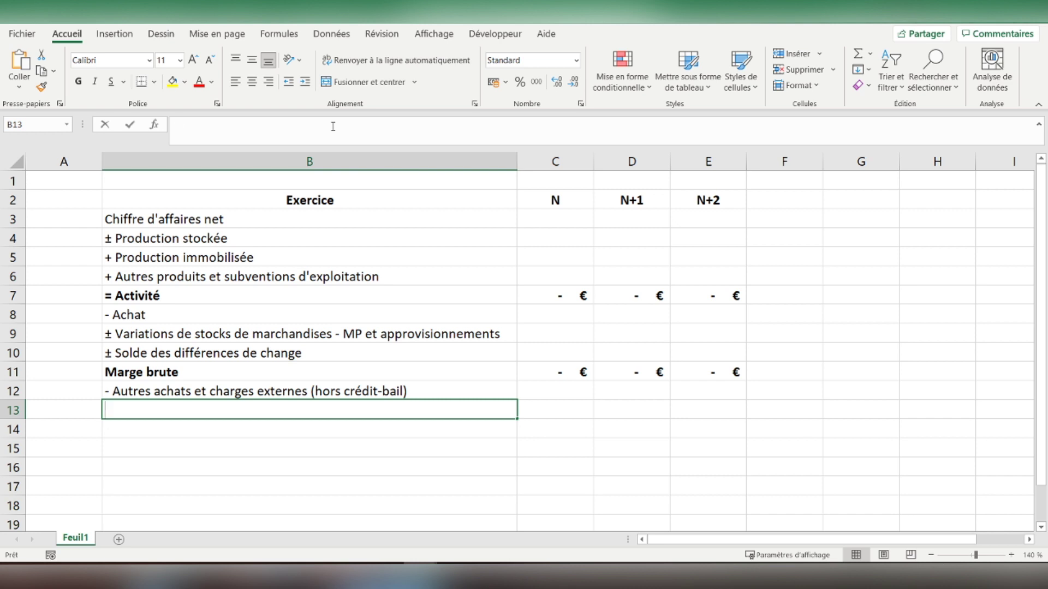
Enter the 'Valeur ajoutée' label in B13
text(Valeur ajoutée)
key(Tab)
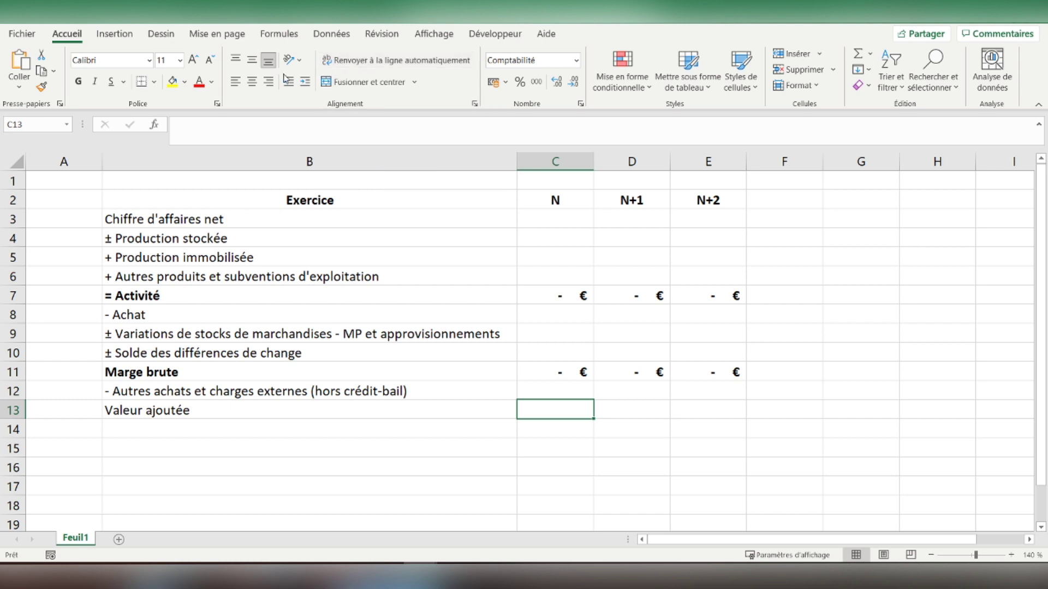
click(856, 56)
Sum C11:C12 in C13, fill it across to E13, and bold row B13:E13
drag(570, 371, 565, 386)
key(Return)
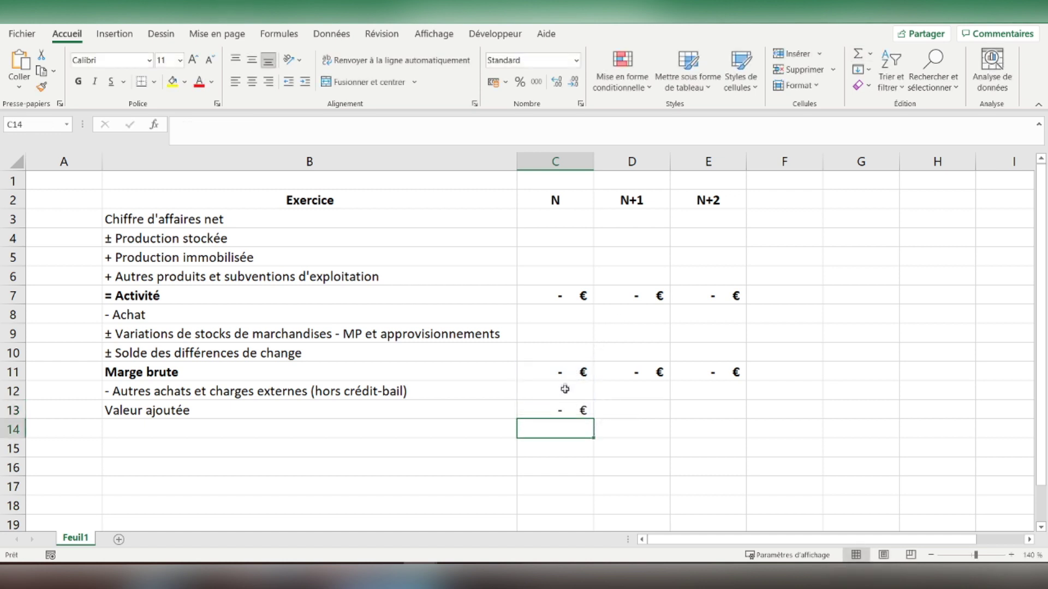
click(572, 412)
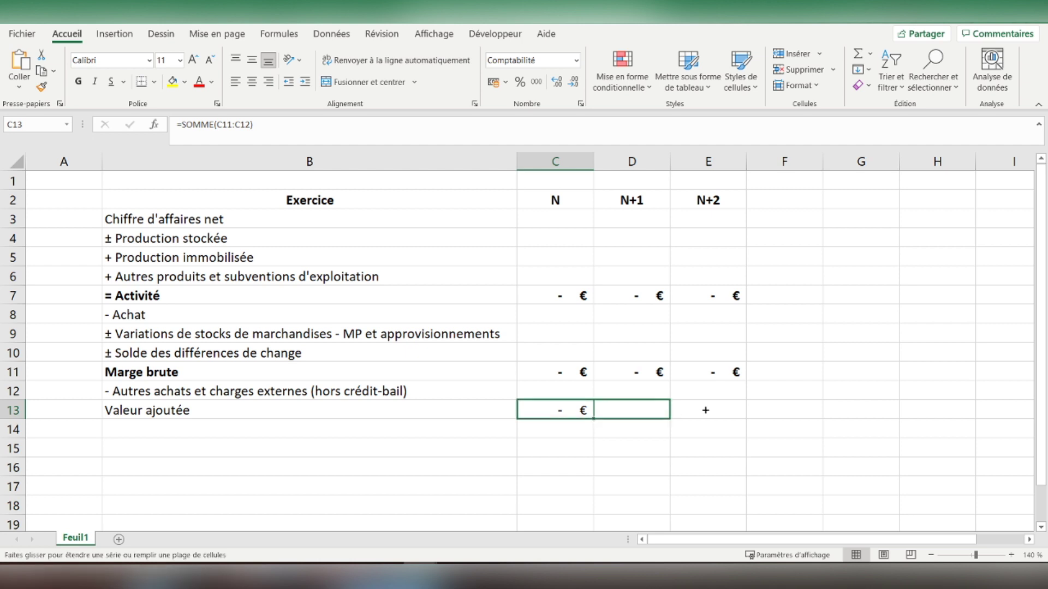
drag(594, 420, 715, 409)
drag(199, 411, 692, 412)
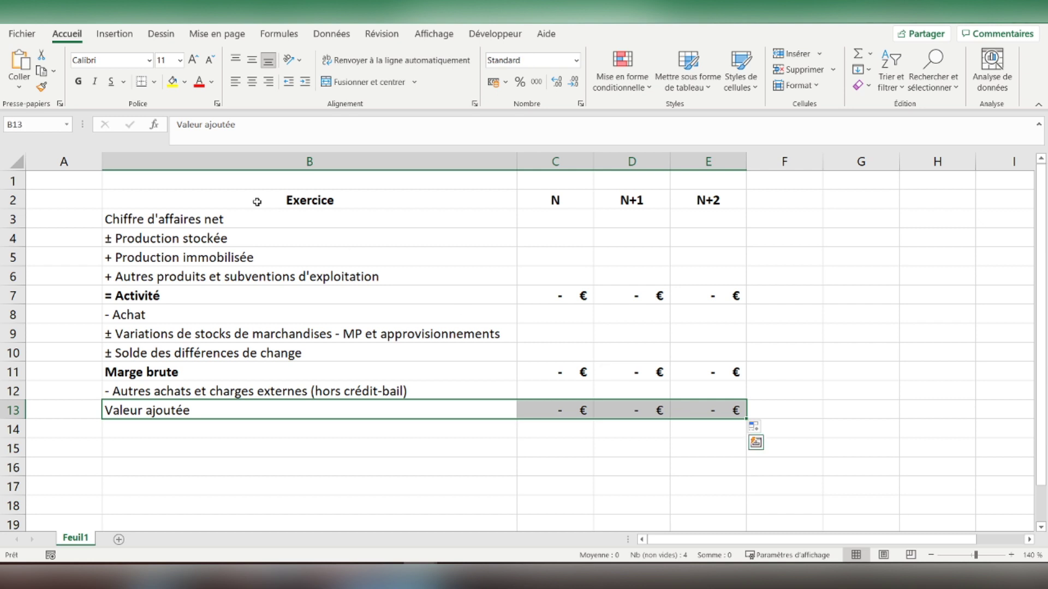
click(79, 82)
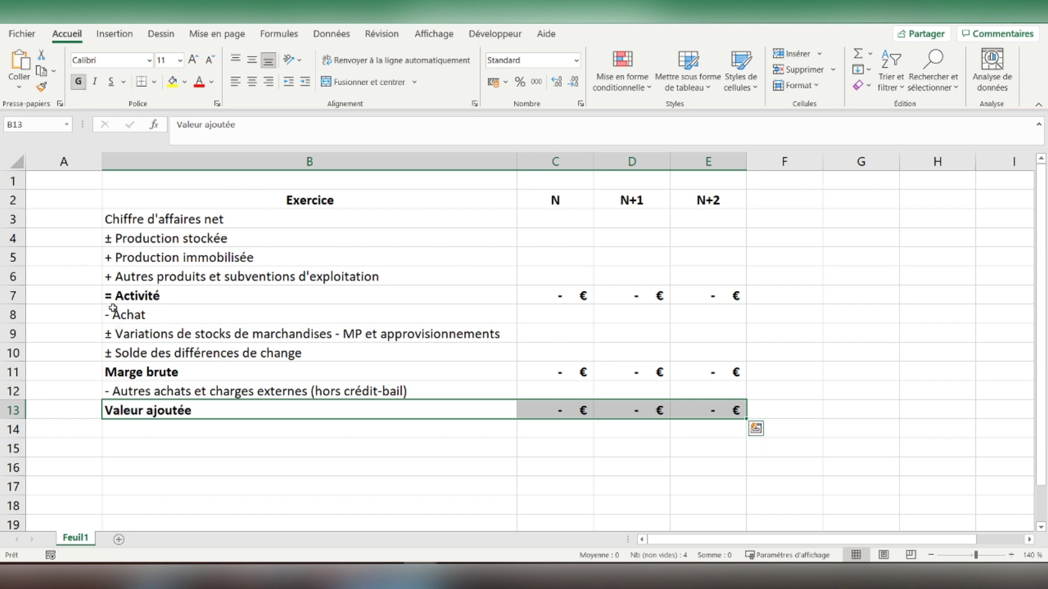
click(128, 423)
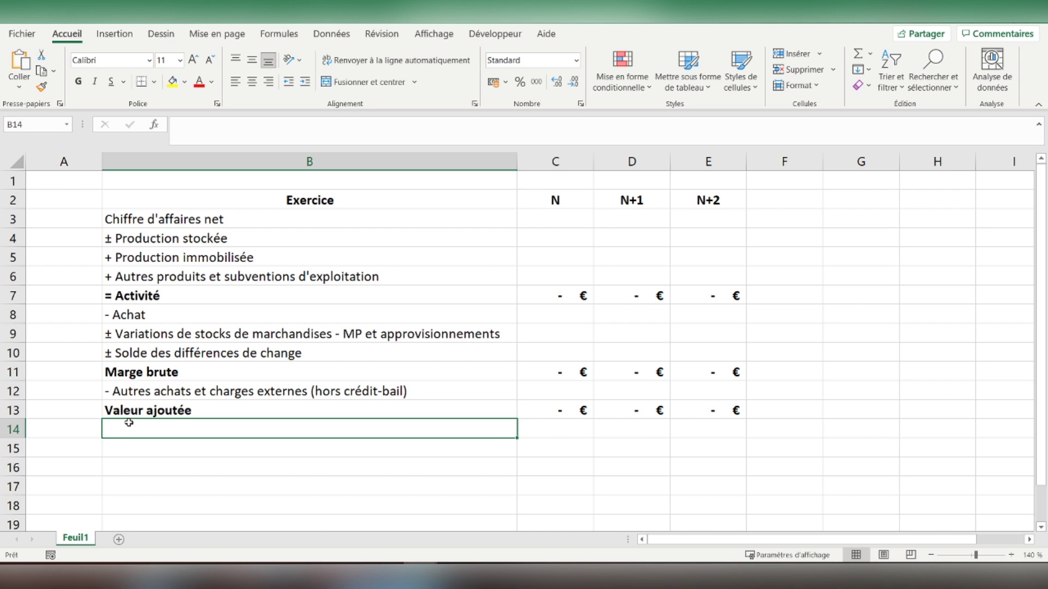
Enter '- Frais de personnel' and '- Impôts, taxes et versements assimilés' in B14 and B15
text('- Frais de personnel)
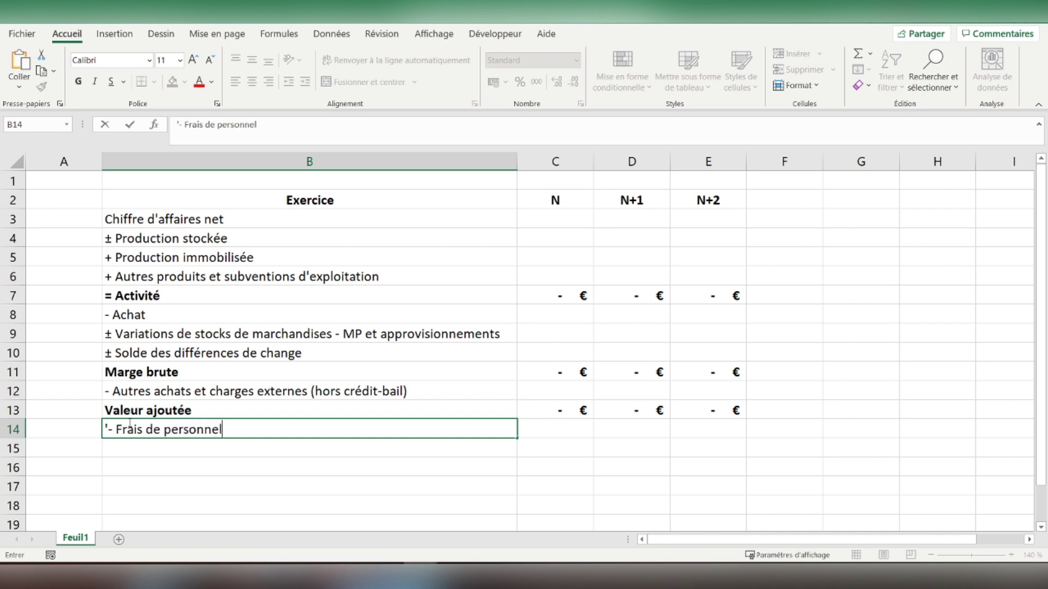
key(Return)
text('- )
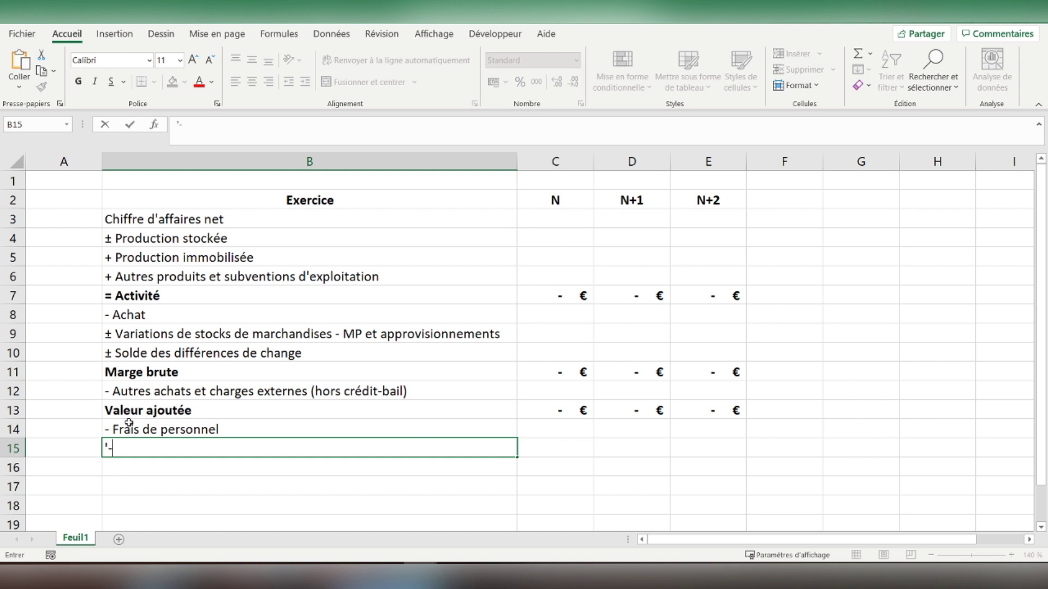
text(Impôt)
text(s, taxes et versements assimilés)
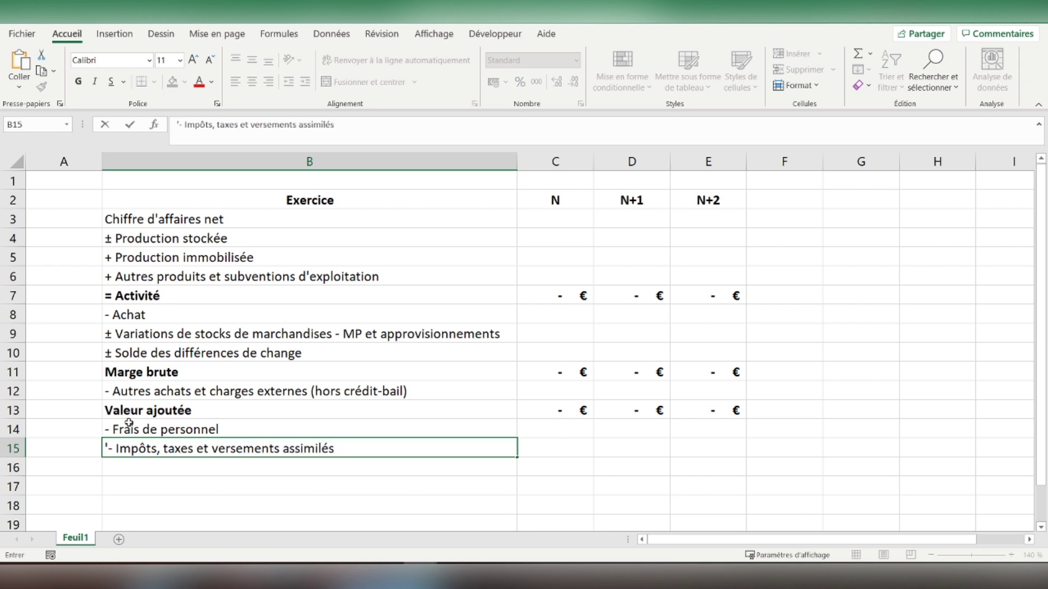
key(Return)
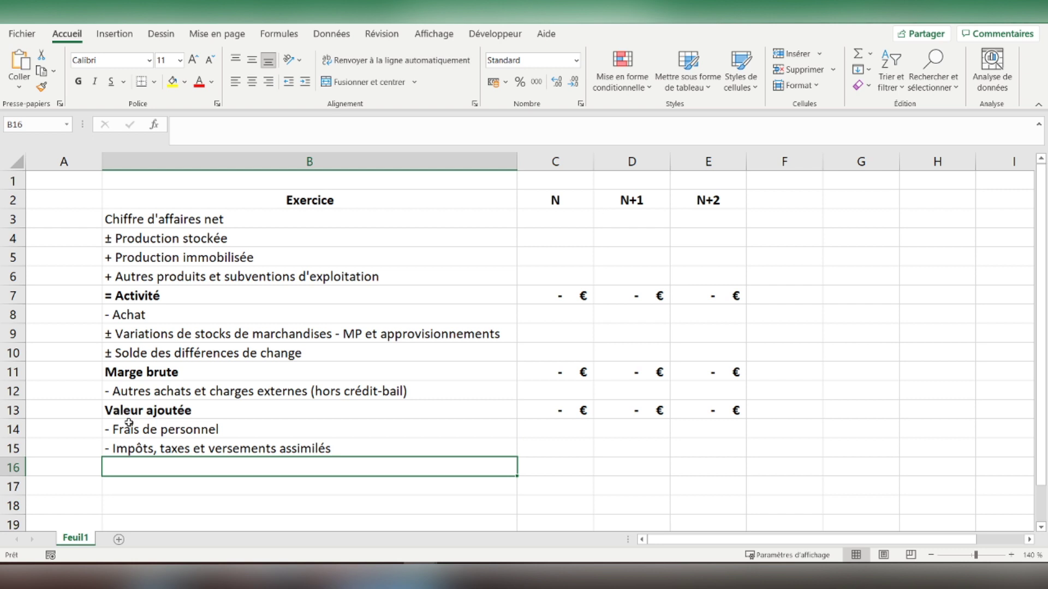
Prefix the Marge brute and Valeur ajoutée labels with '='
click(142, 373)
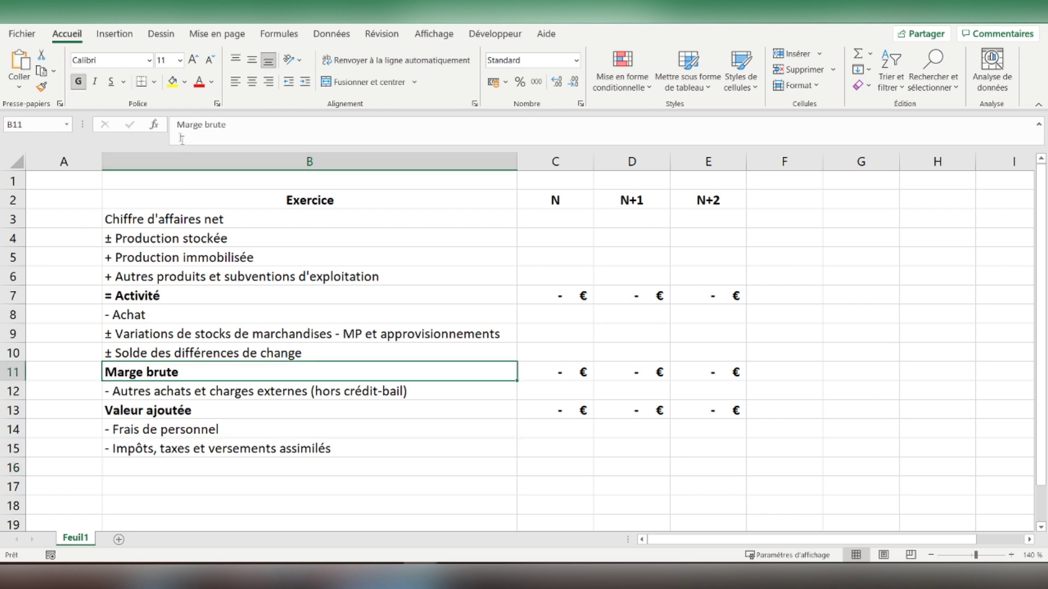
click(175, 125)
text('=)
key(Return)
key(Return)
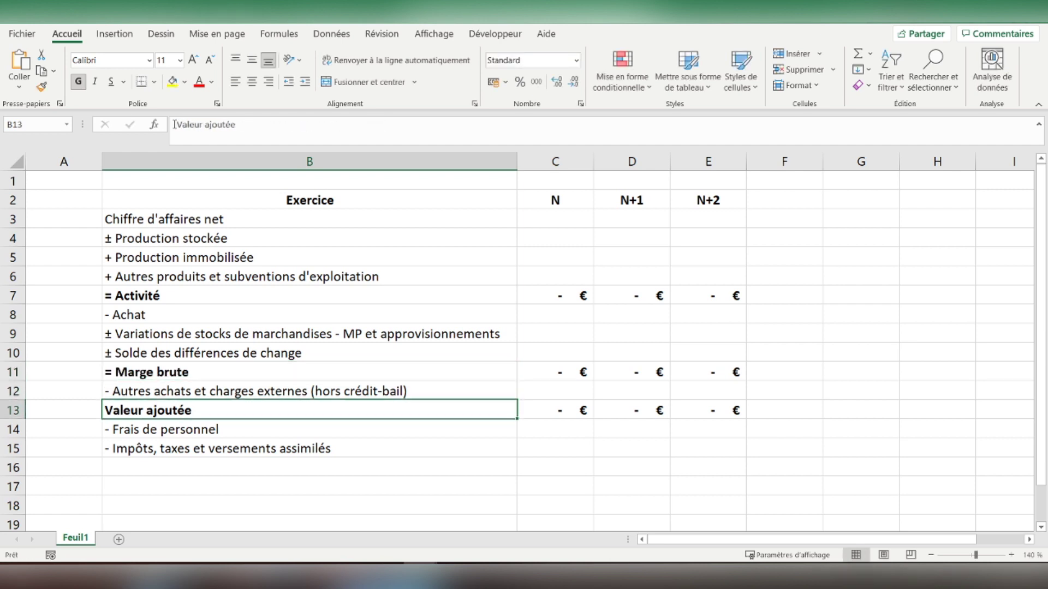
click(175, 124)
text(')
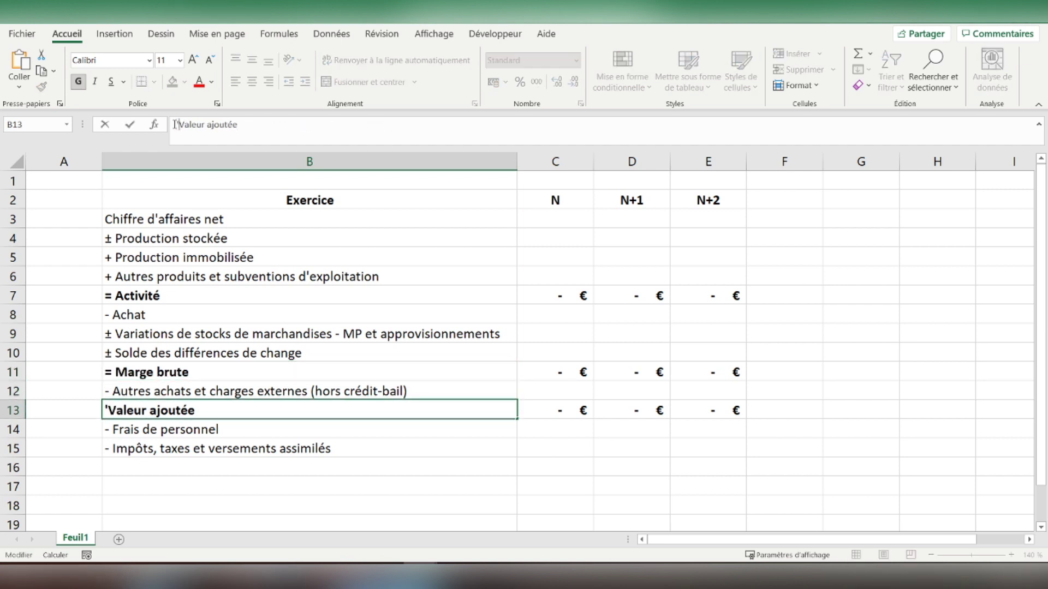
text(=)
key(Return)
key(Return)
key(Return)
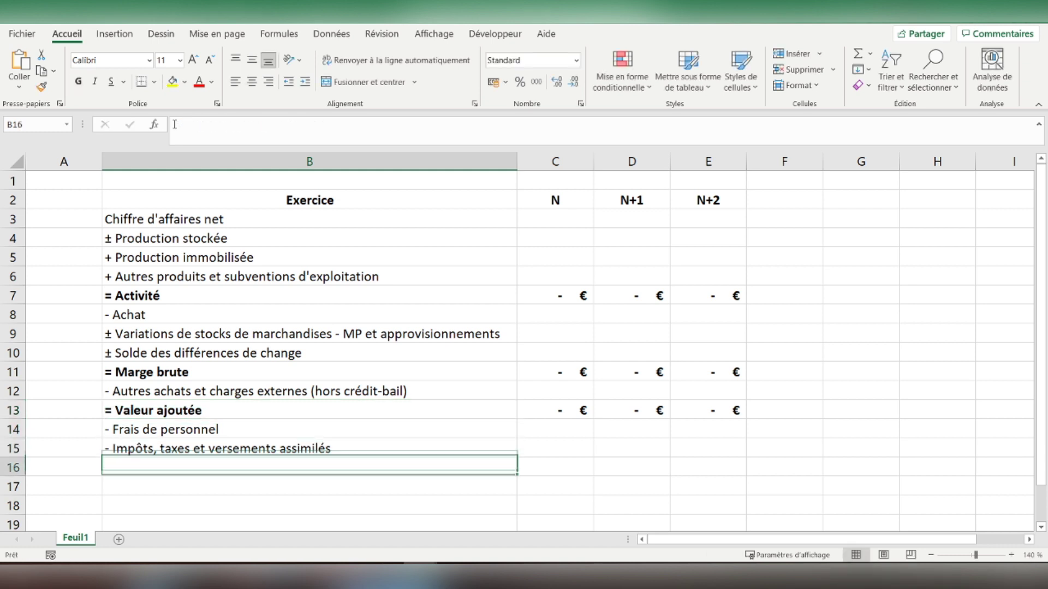
Add a bold "= Excédent brut d'exploitation" label in B16
text('=)
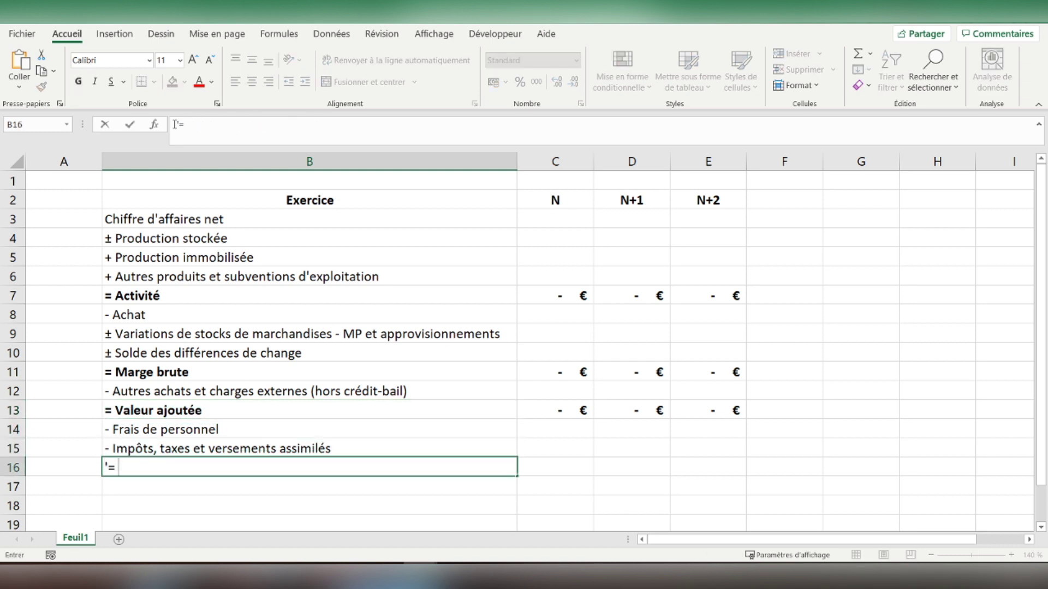
text( EBE)
key(Return)
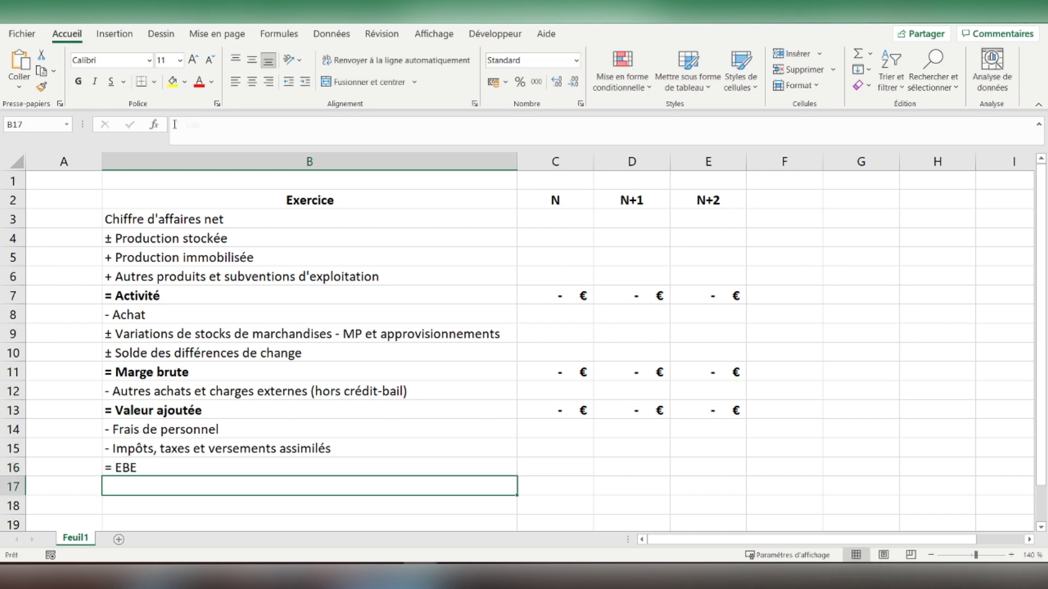
key(Up)
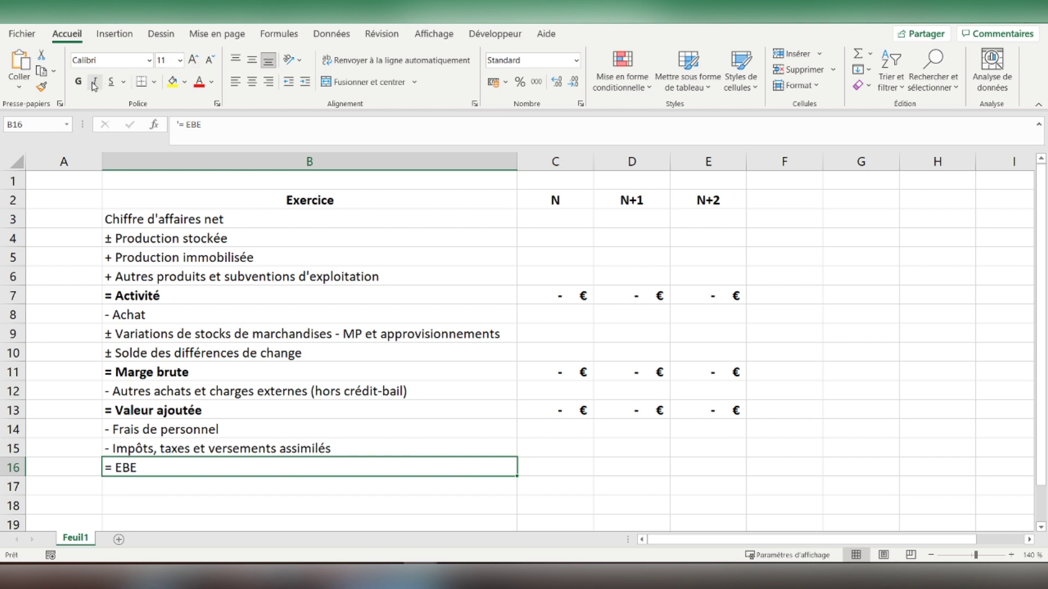
click(79, 81)
key(Right)
key(Left)
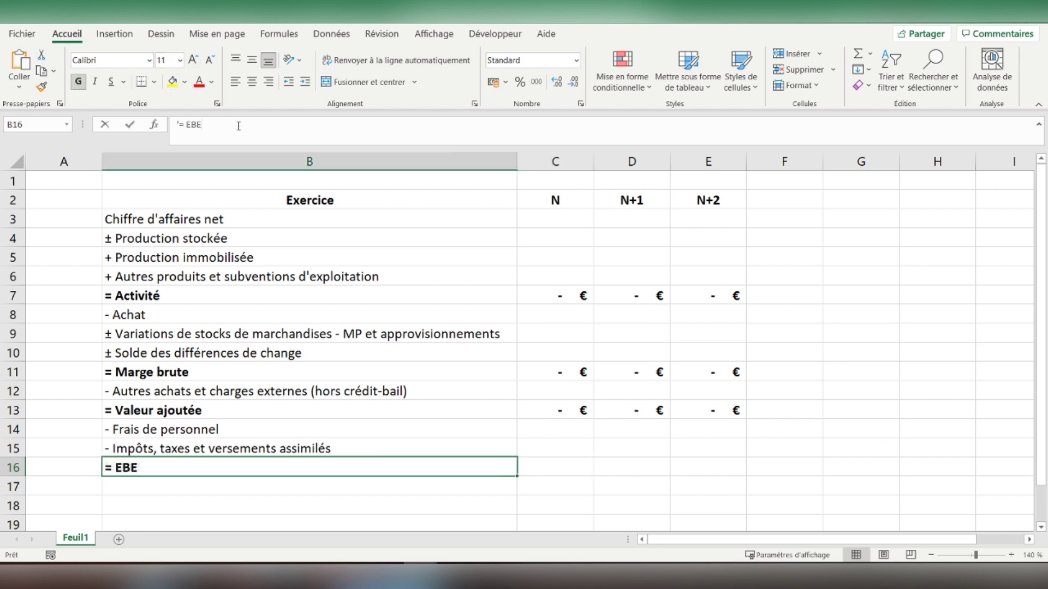
click(239, 126)
key(BackSpace)
key(BackSpace)
key(BackSpace)
key(BackSpace)
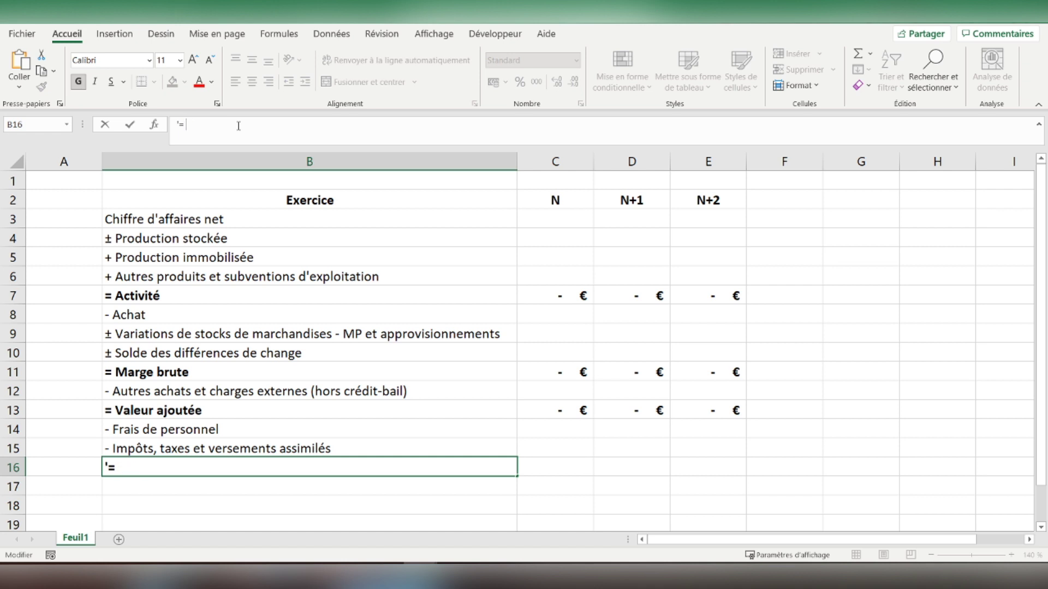
text( Excédent brut d'exploitation)
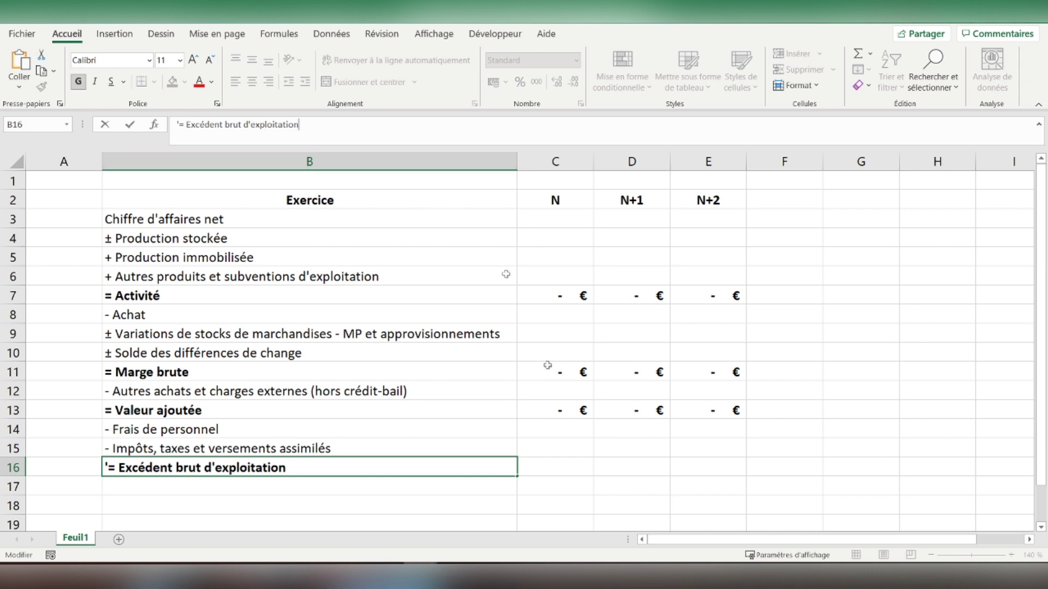
click(571, 467)
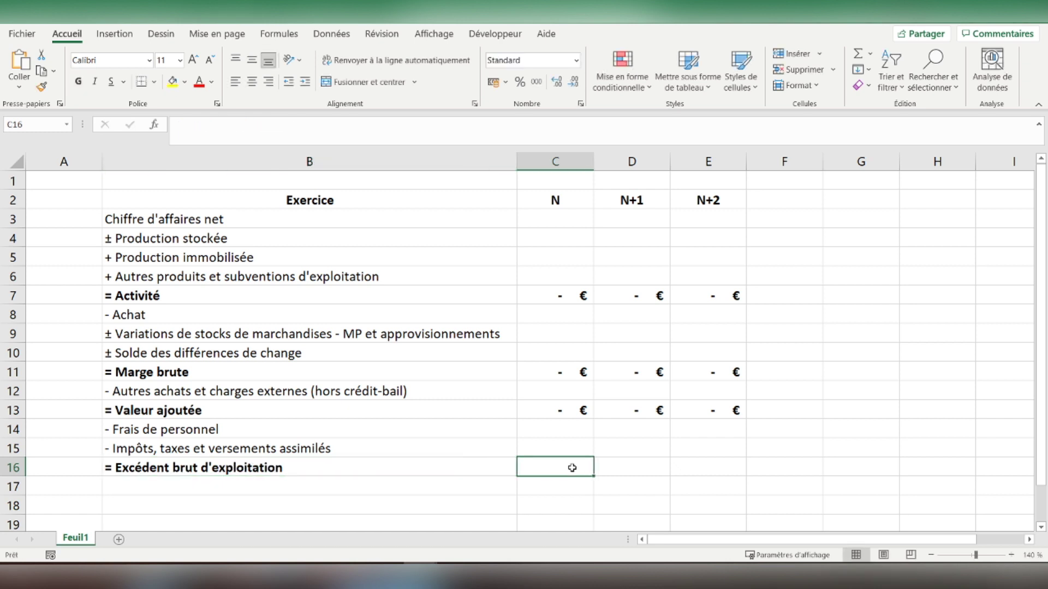
Put =SOMME(C13:C15) in C16, fill it across to E16, and bold the totals
text(=)
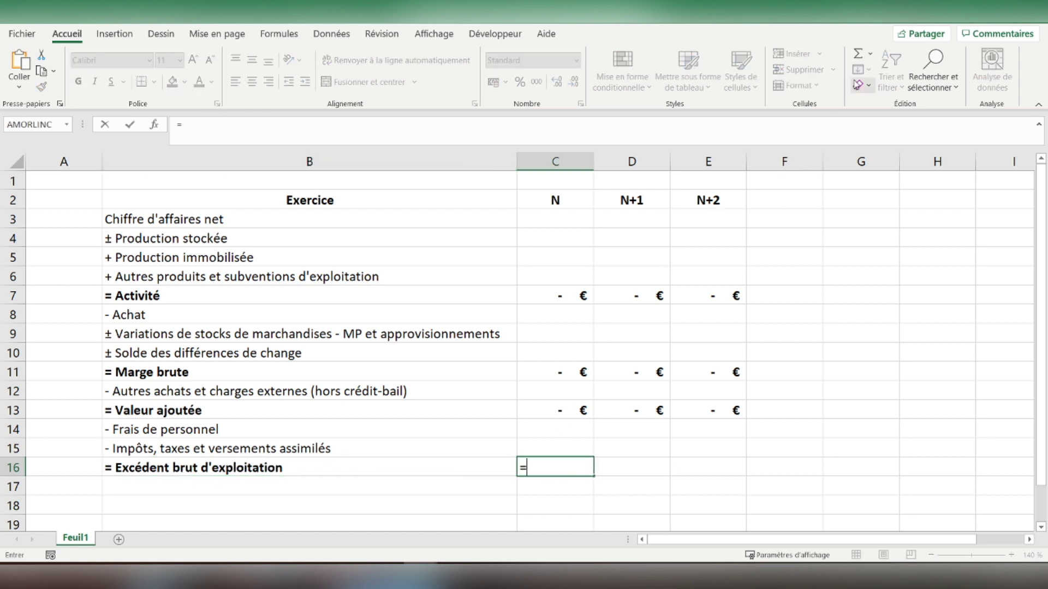
text(somme)
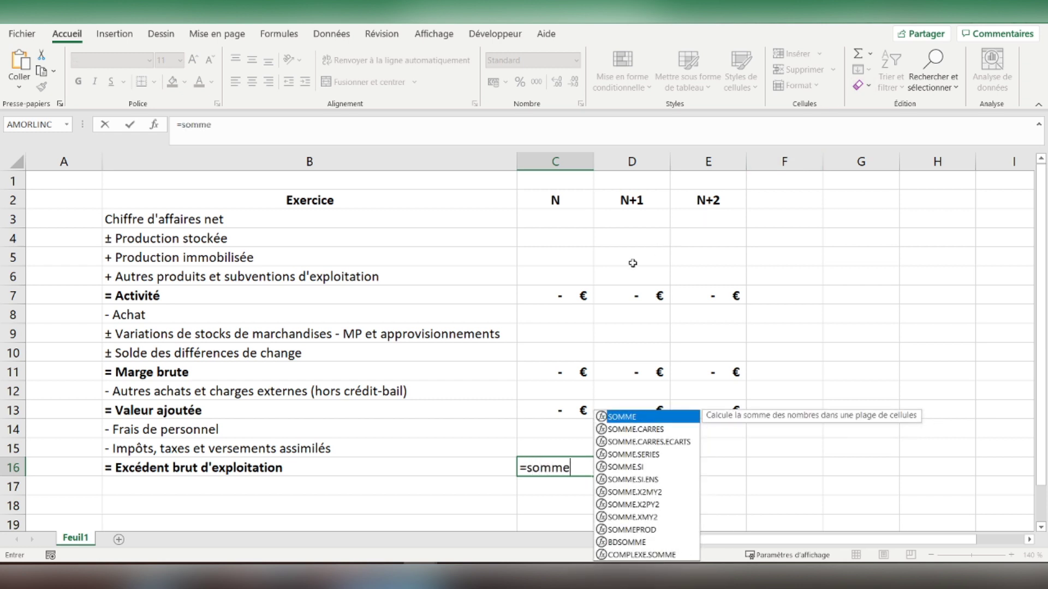
text(()
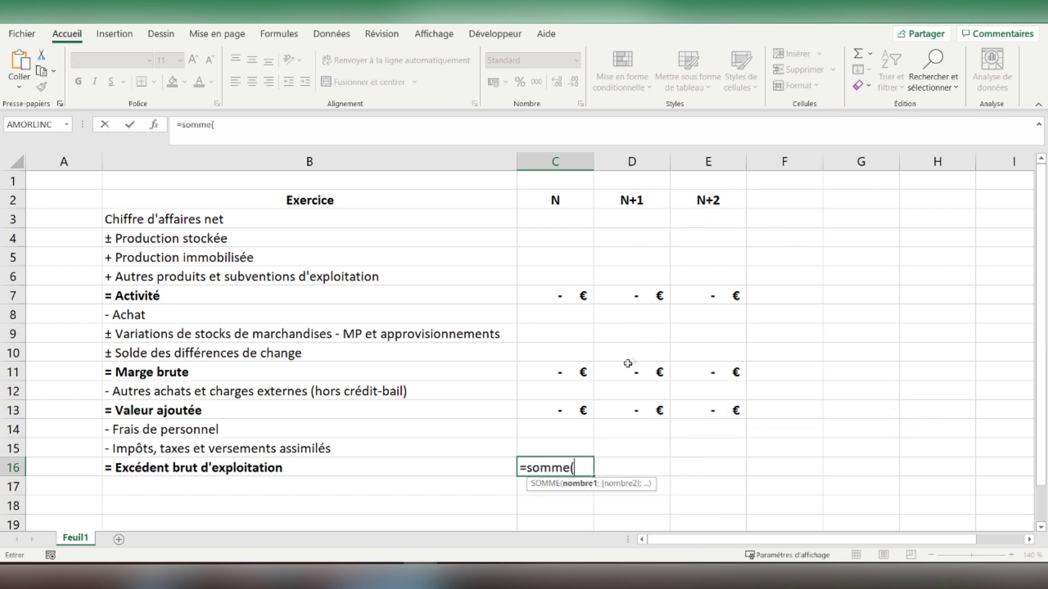
drag(541, 405, 538, 436)
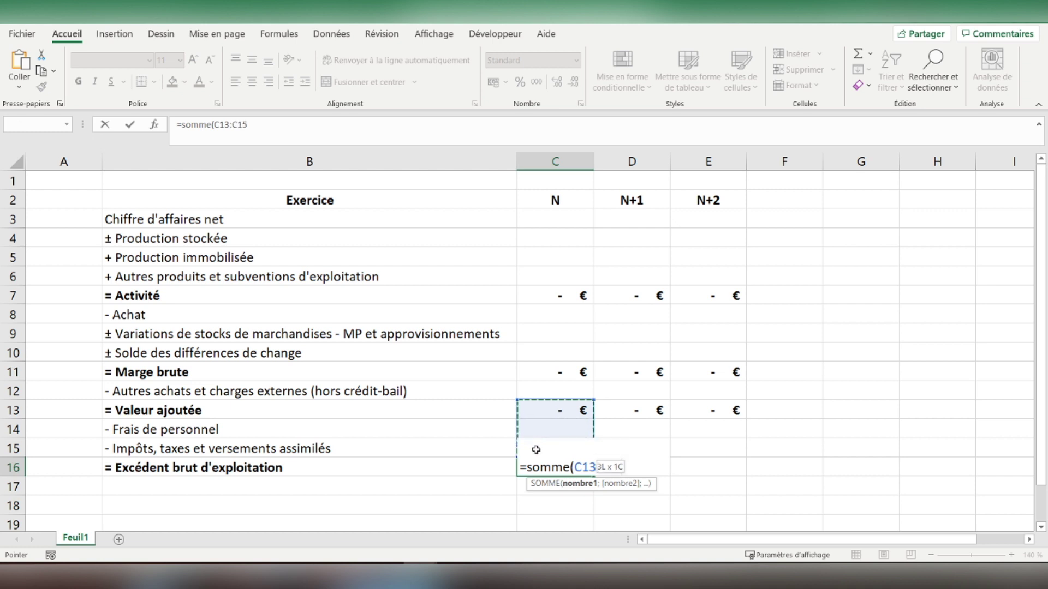
key(Return)
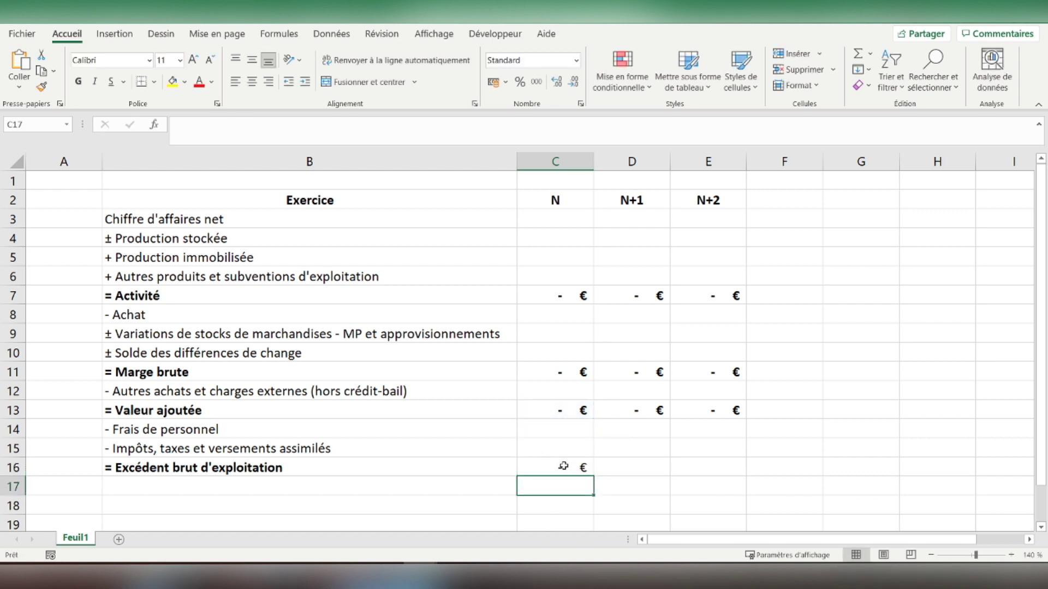
click(561, 465)
drag(594, 476, 715, 469)
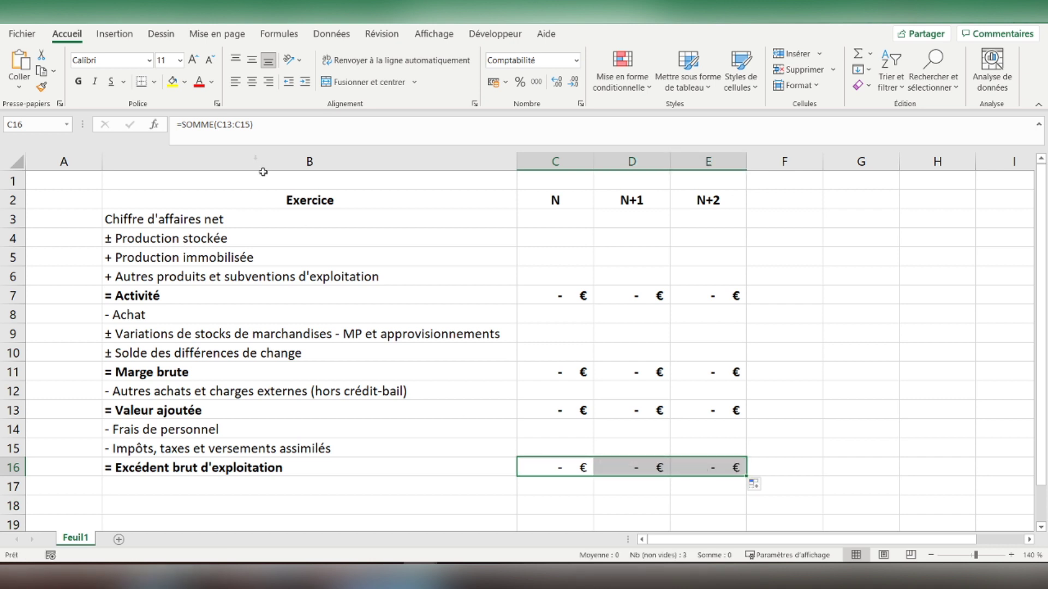
click(78, 82)
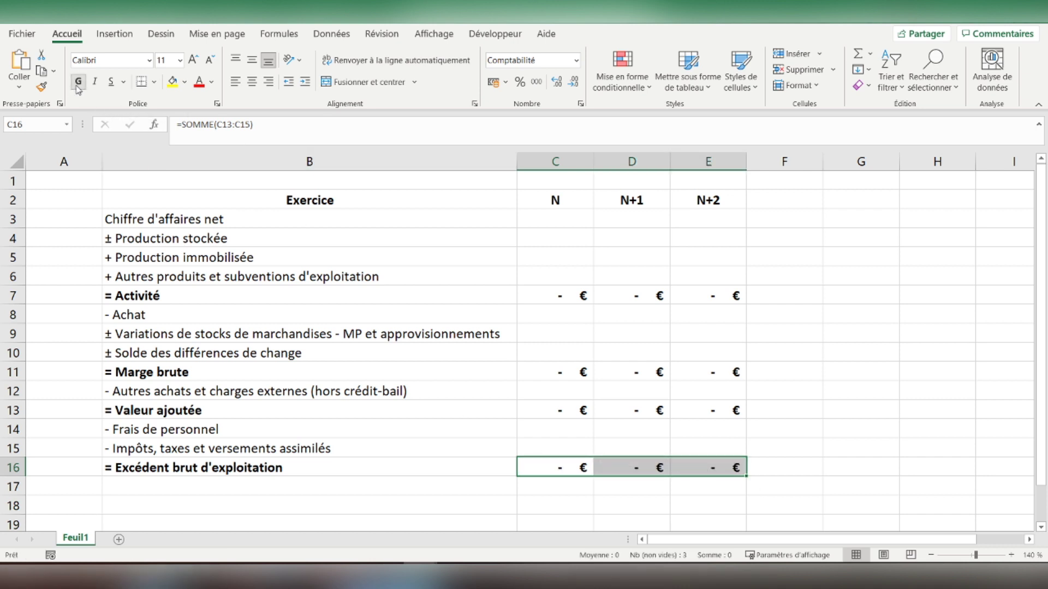
click(177, 468)
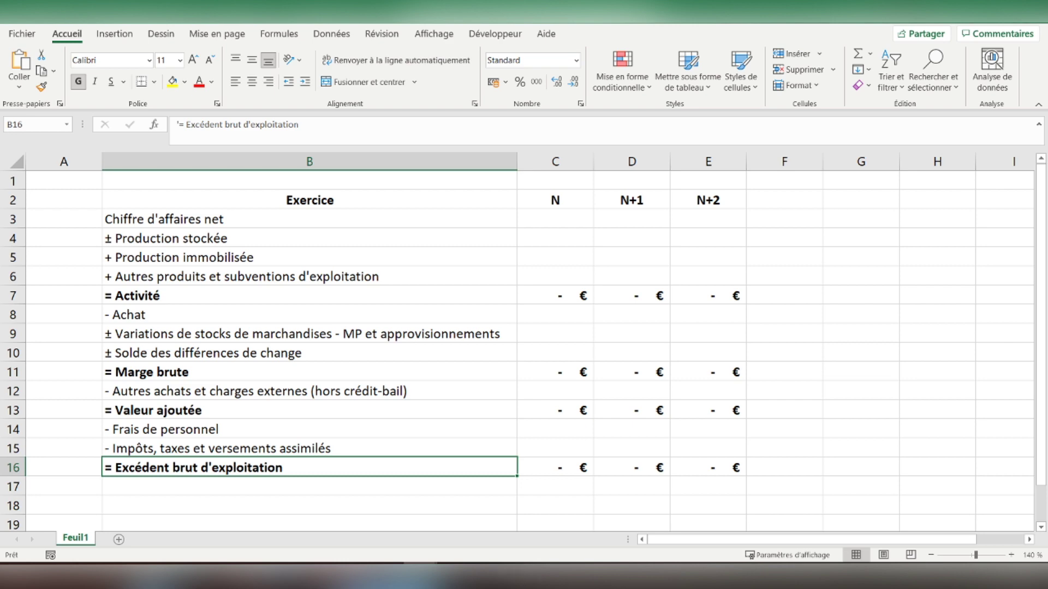
Enter '- Redevances de crédit-bail' in B17 and '- Intérêts payés et charges assimilées' in B18
key(Return)
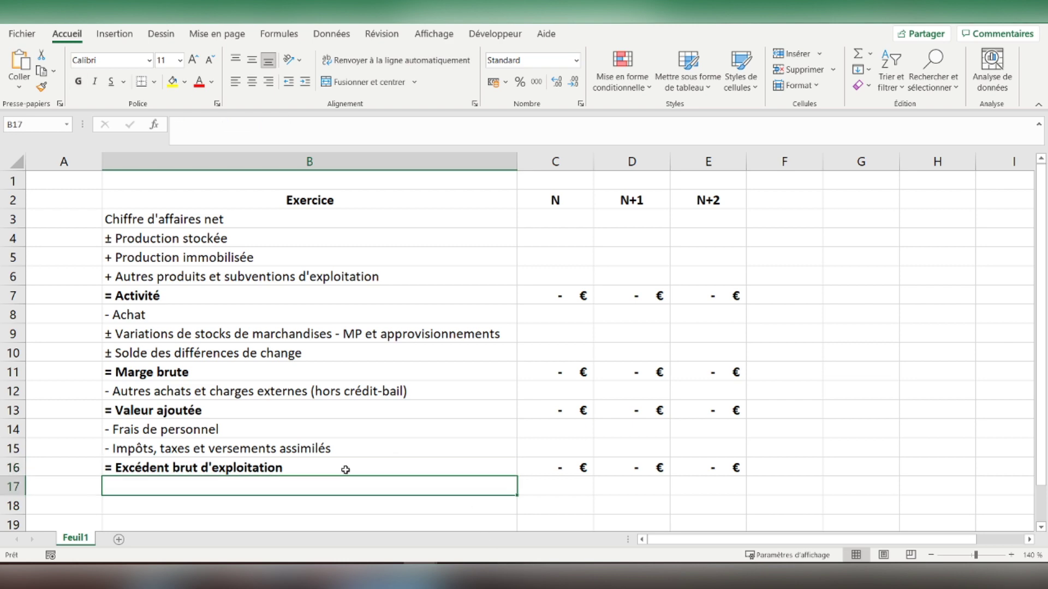
scroll(345, 470, down, 1)
scroll(345, 470, down, 2)
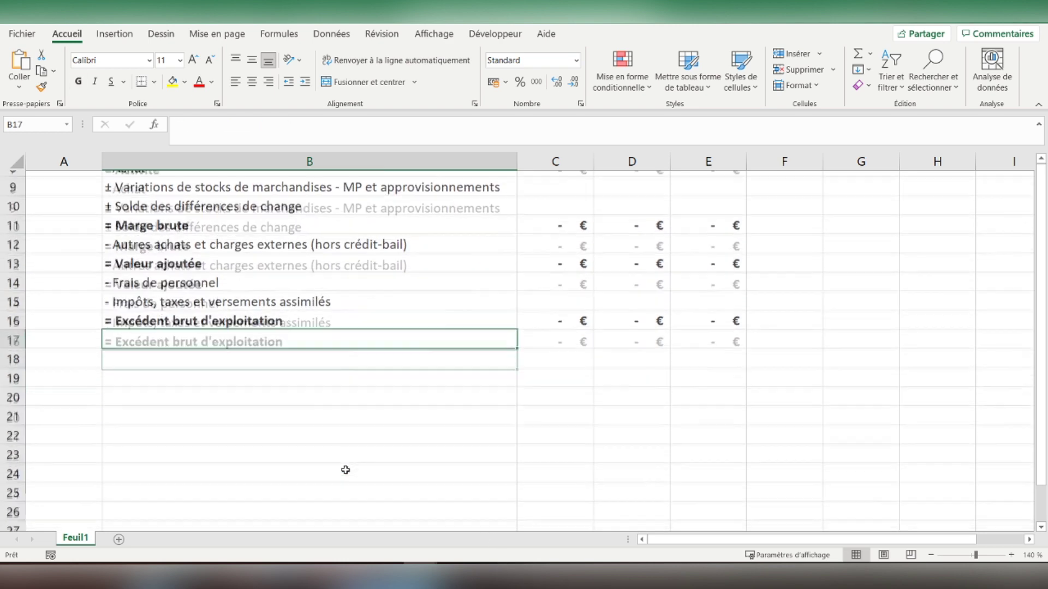
scroll(346, 470, down, 1)
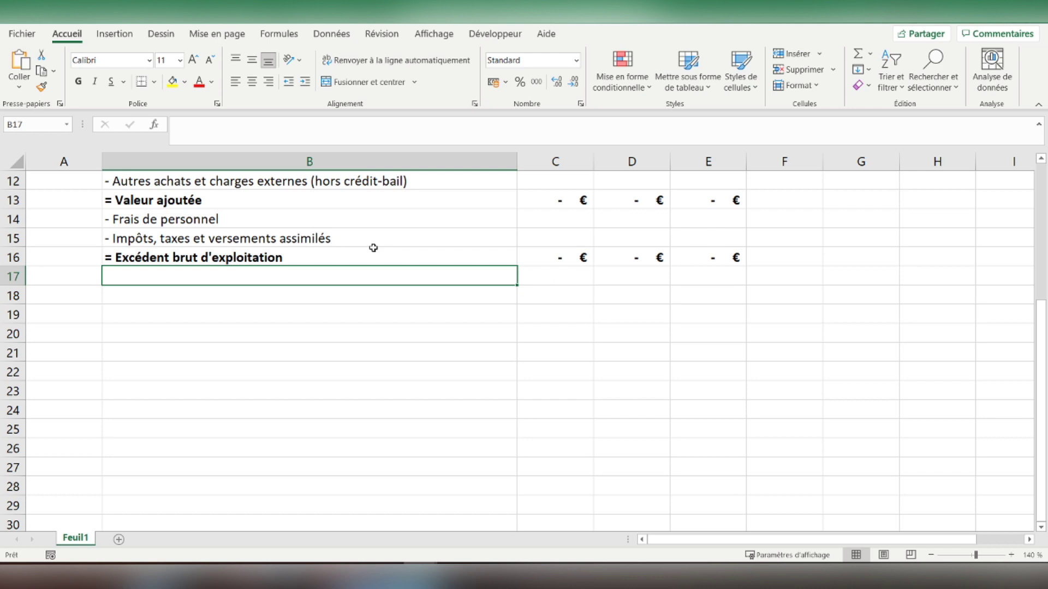
text('- )
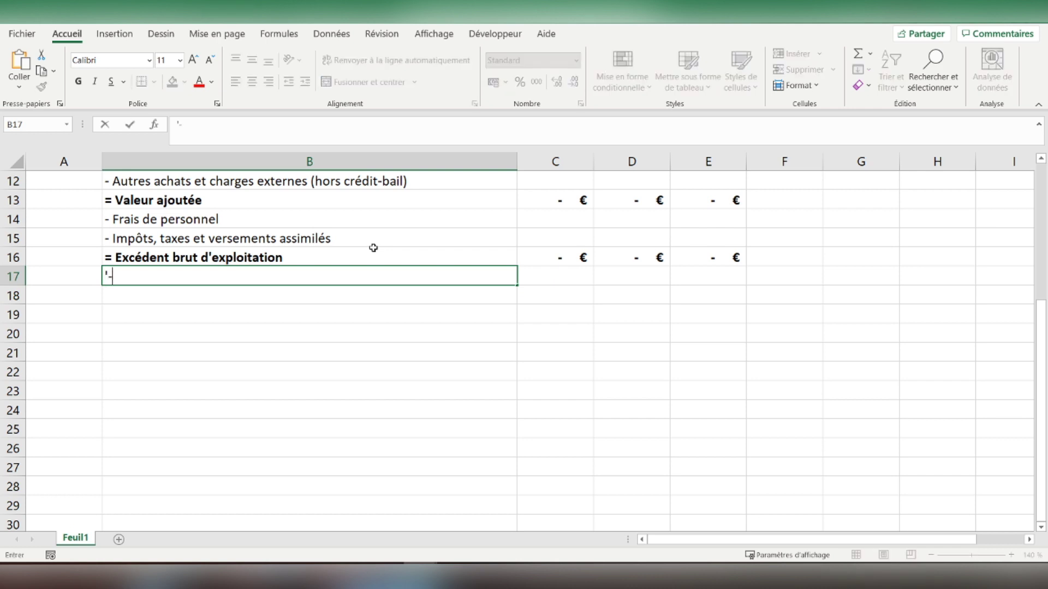
text(Redevances de crédit-bail)
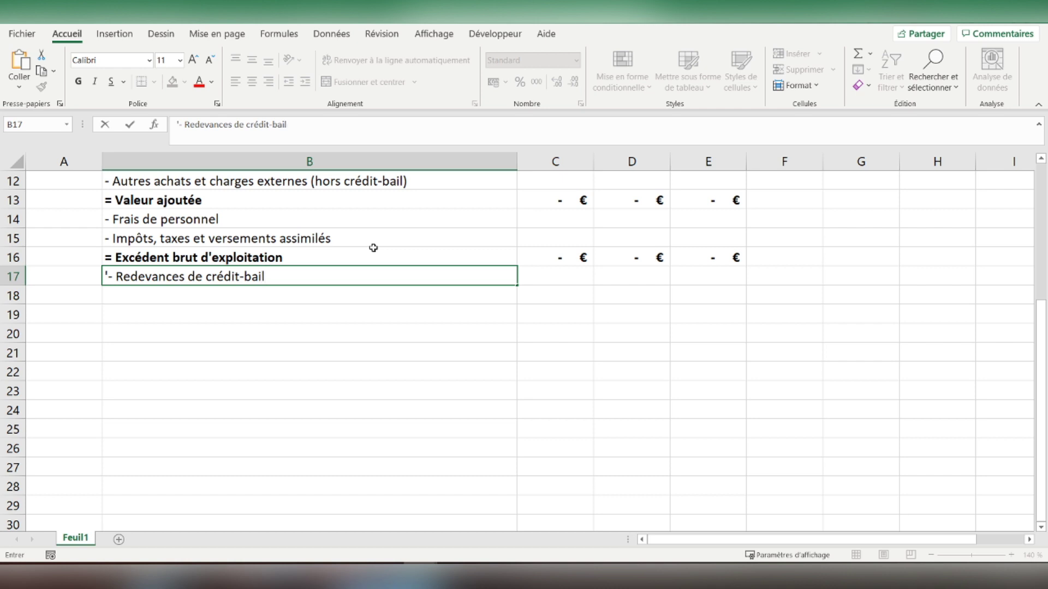
key(Return)
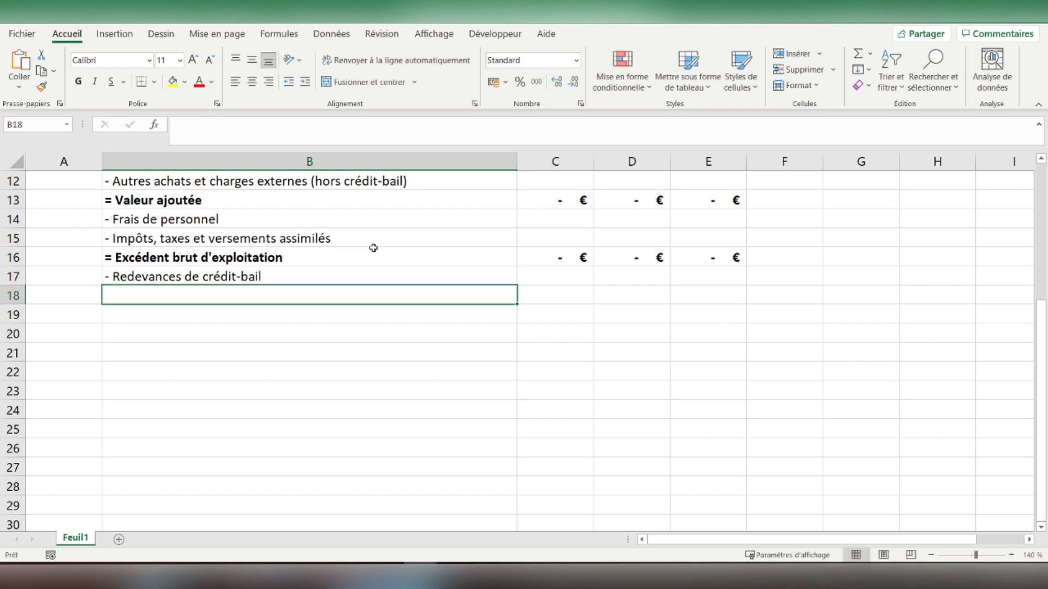
text('-)
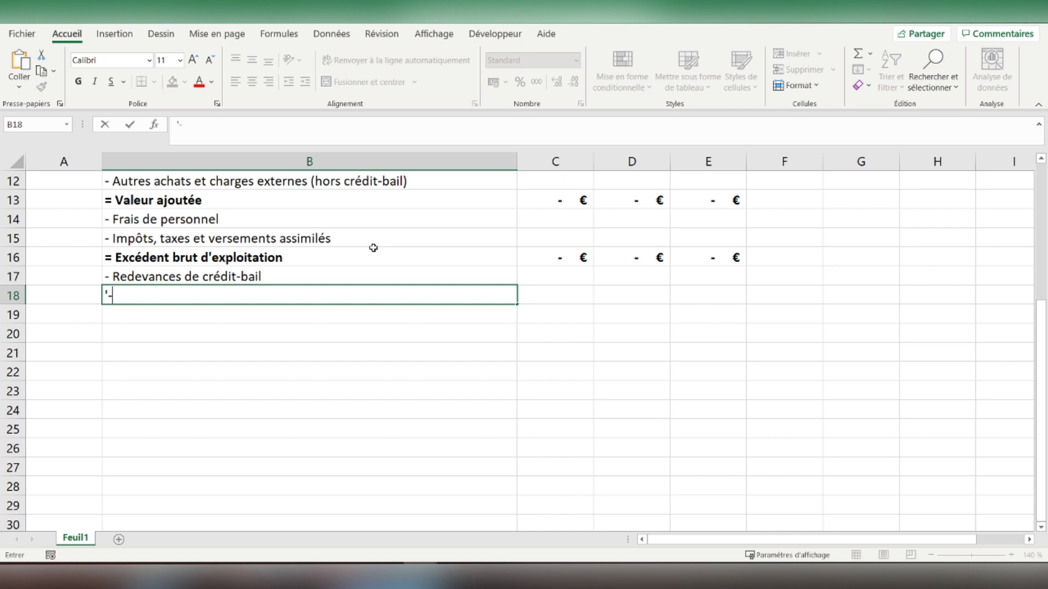
text( Intérêts payés et charges assimilées)
key(Return)
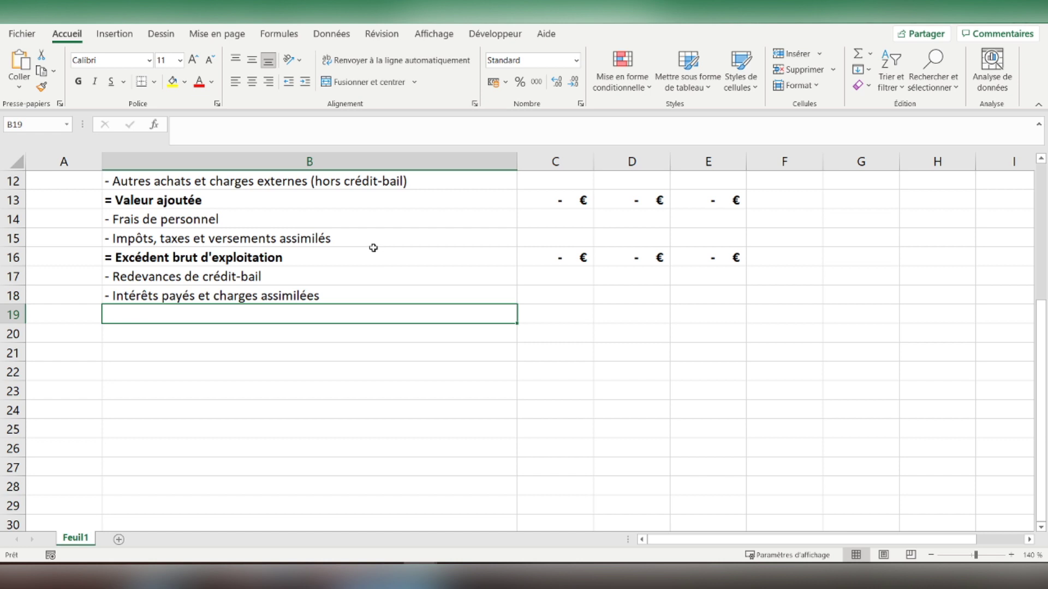
Enter '+ Intérêts reçus et produits assimilés', '+ Produits financiers de l'actif immobilisé' and '± Solde des opérations en commun' in B19–B21
text(')
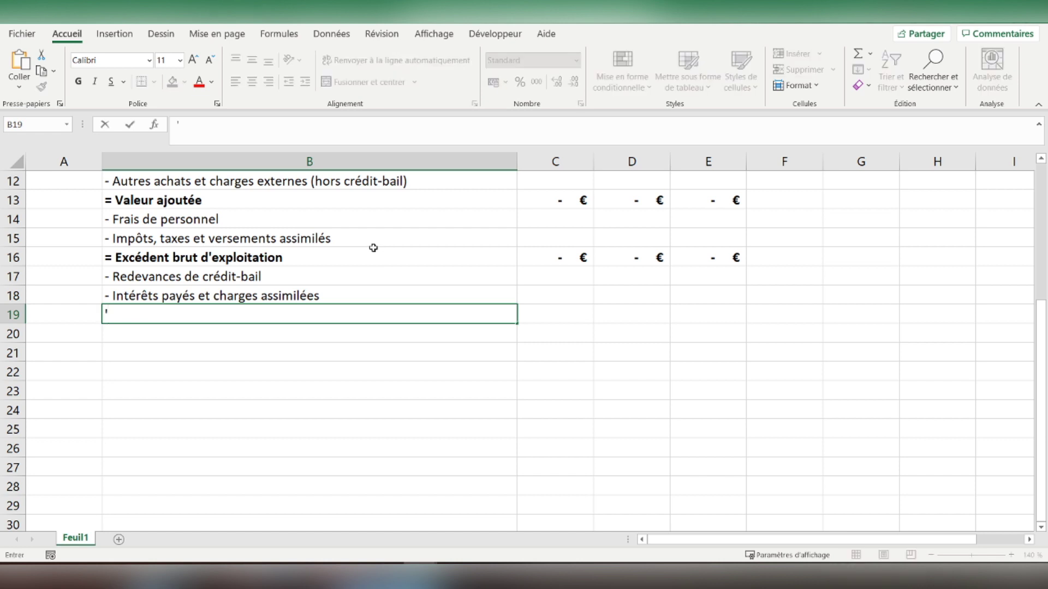
text(+ Intérêts reçus et produits assimilés)
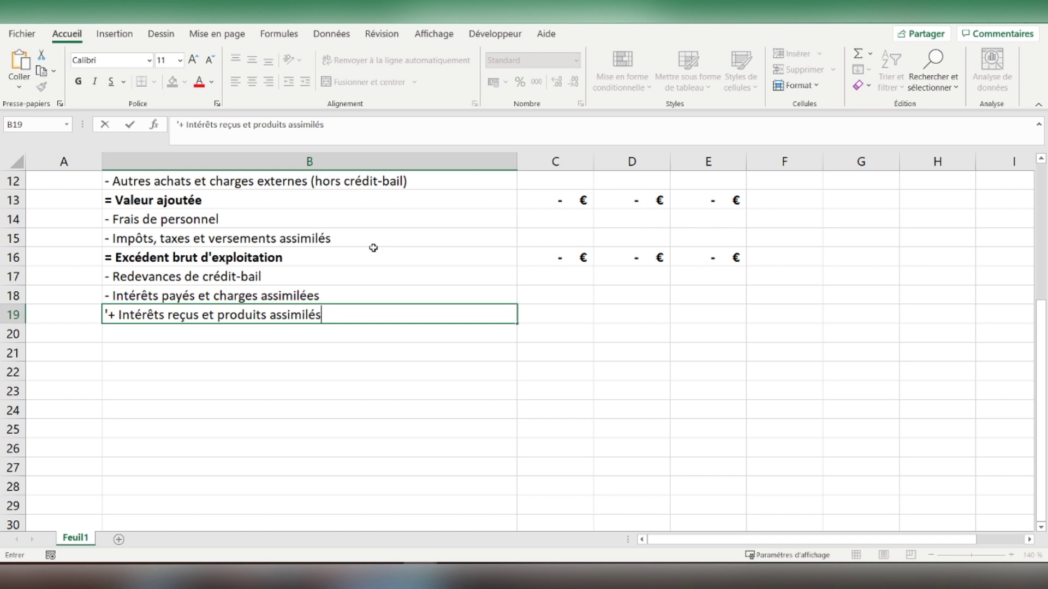
key(Return)
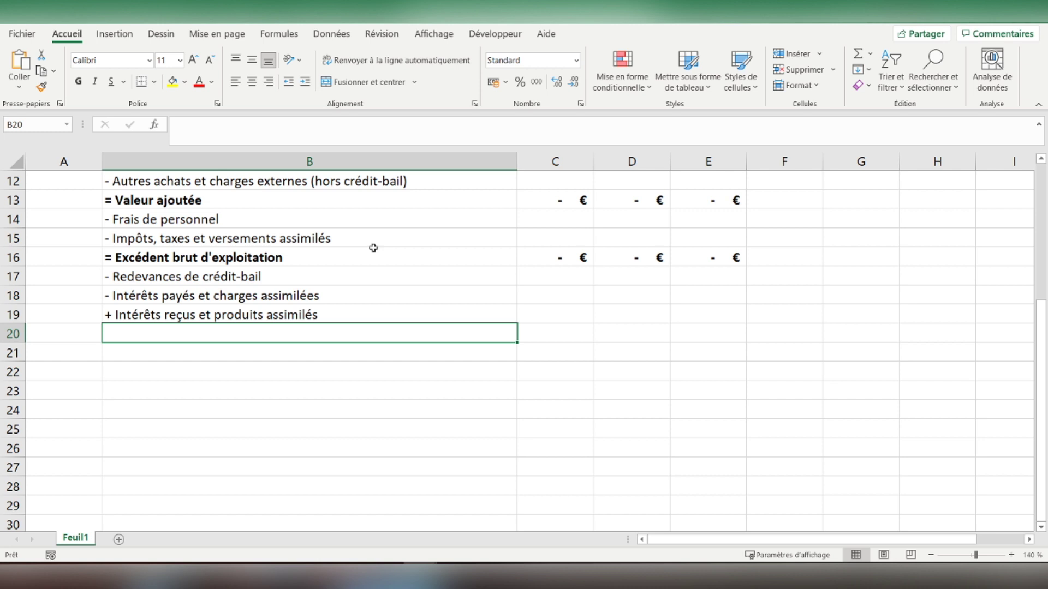
text('+ Produits financiers)
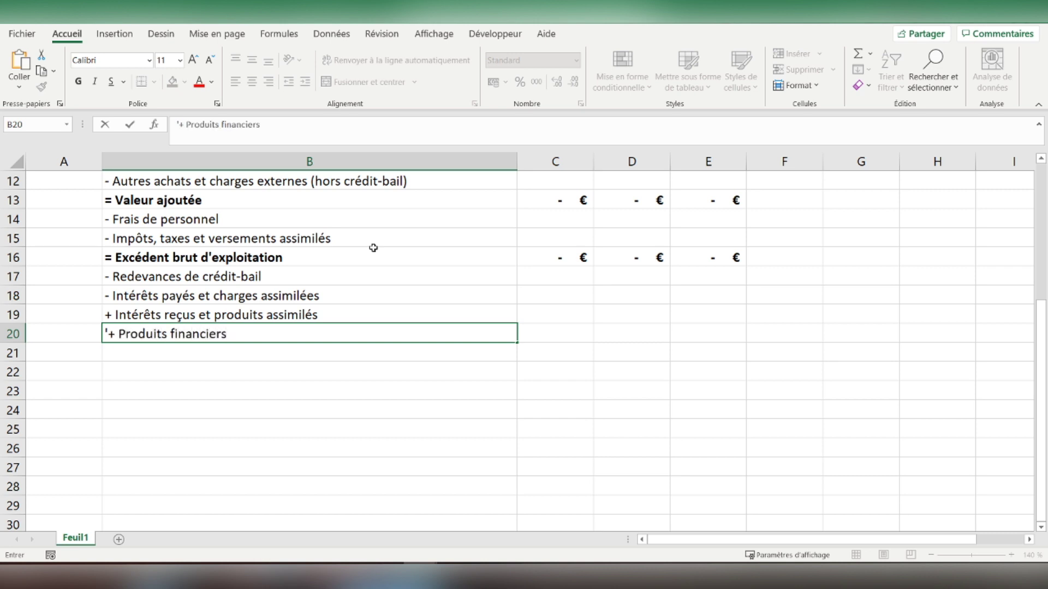
text( de)
text( l'actif immobilisé)
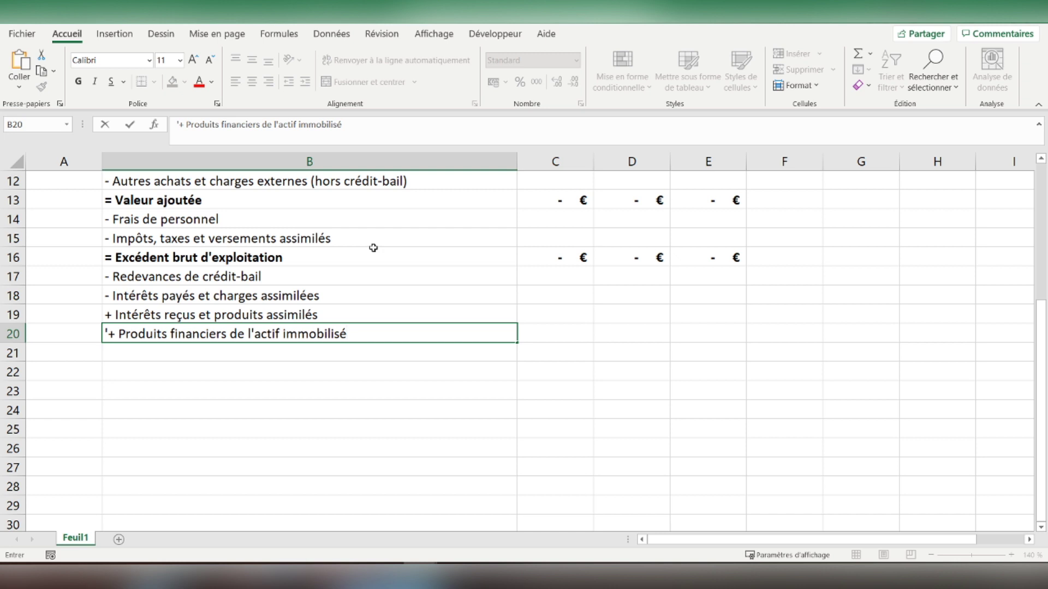
key(Return)
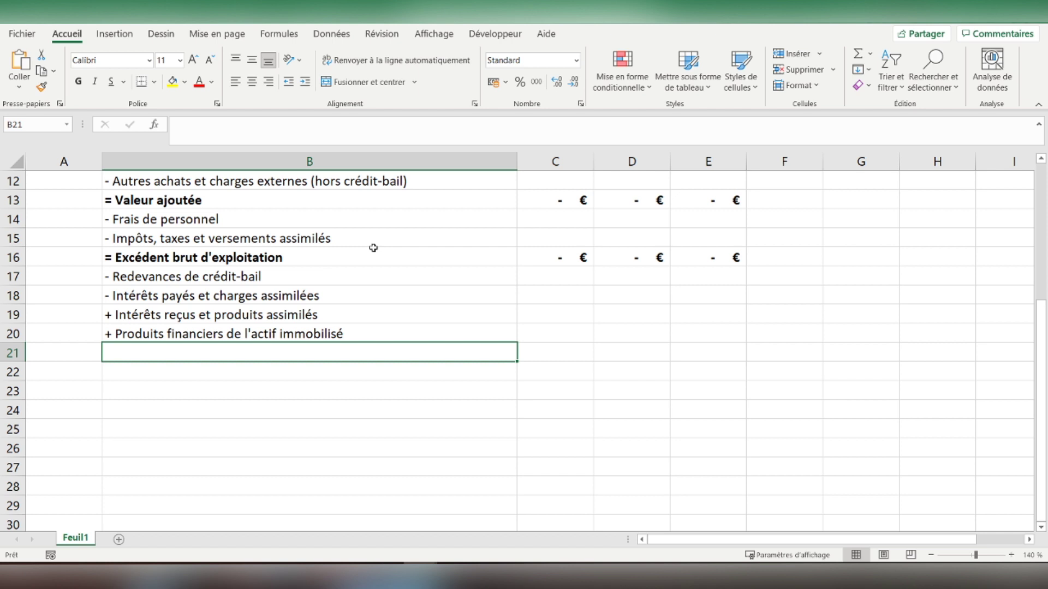
text(±)
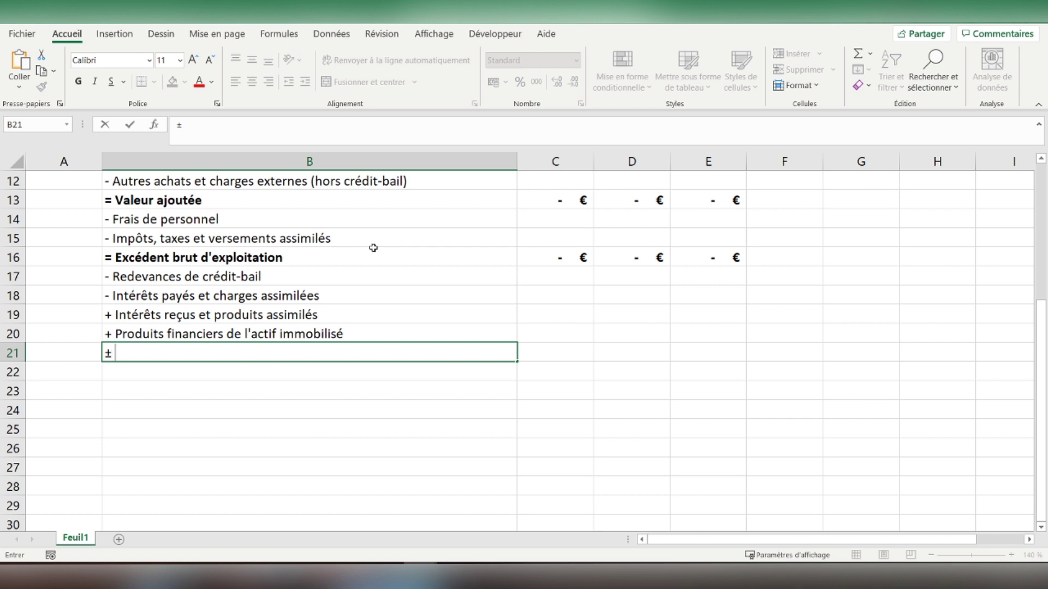
text( Solde des opérations en commun)
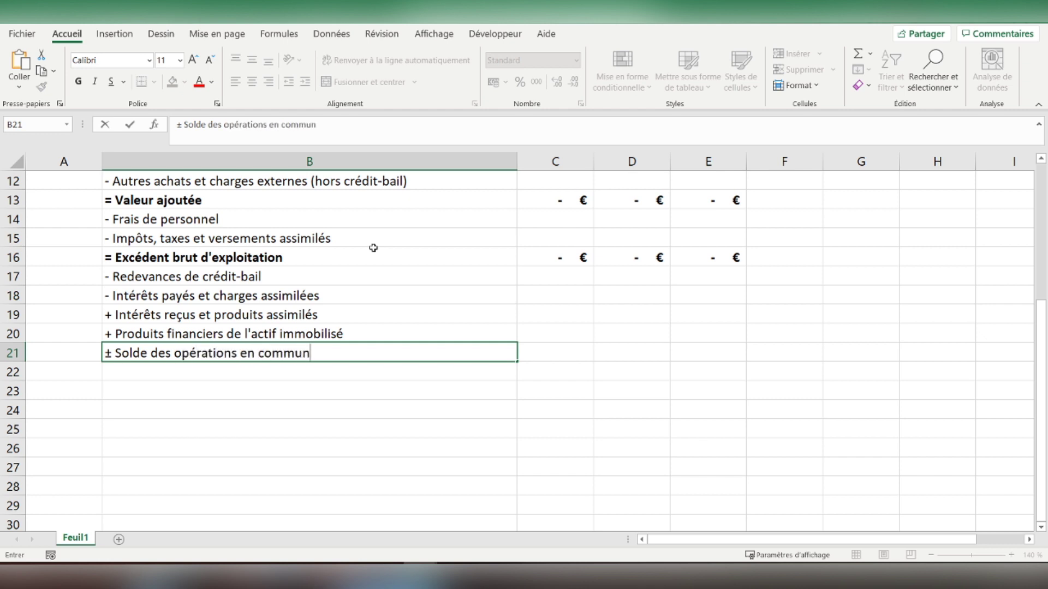
key(Return)
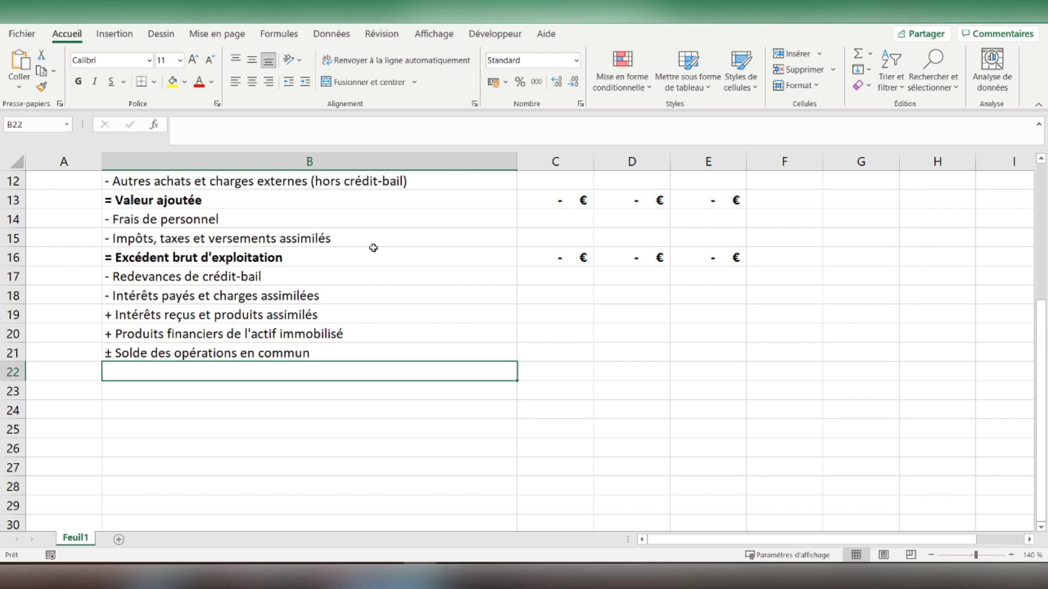
Enter '- Dot. aux prov. pour dépréciation sur actif circulant' in B22 and '= Résultat brut d'exploitation' in B23
text('- Dot)
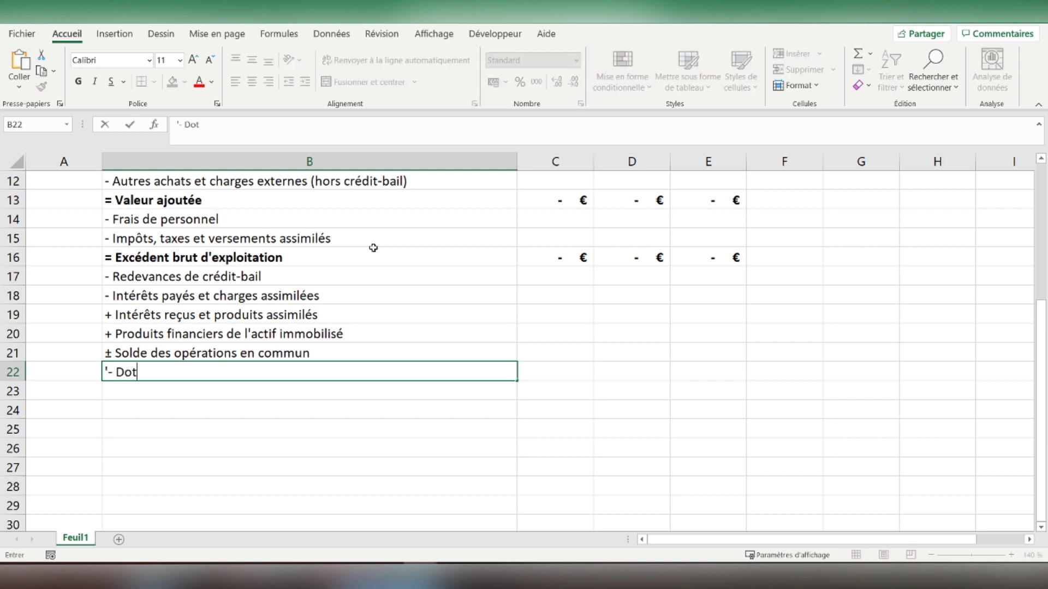
text(. aux prov)
text(. )
text(pour dépréciation sur actif circulant)
key(Return)
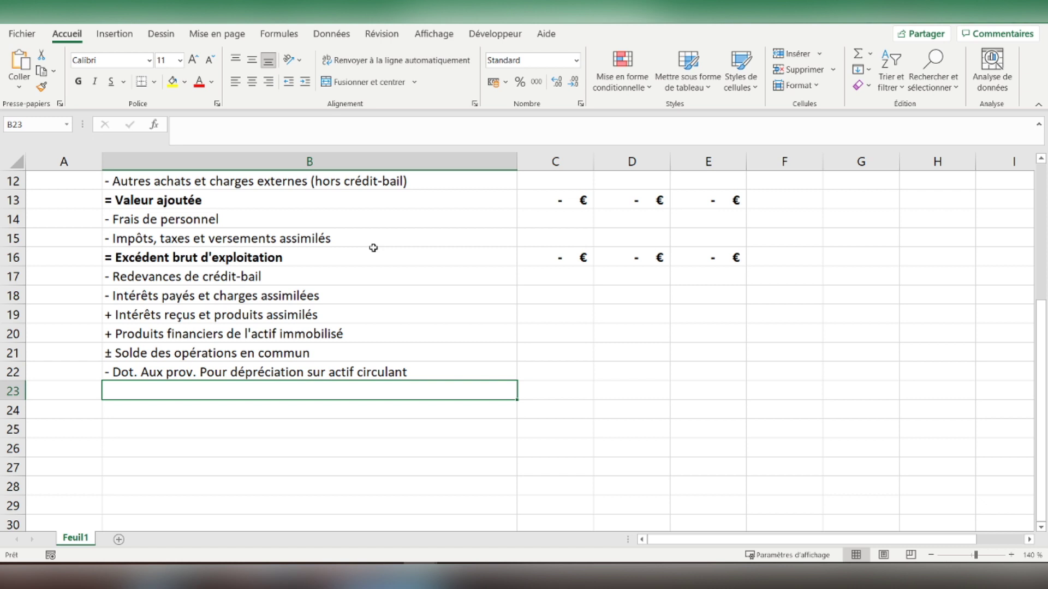
text('= Résultat brut d'exploitation)
key(Tab)
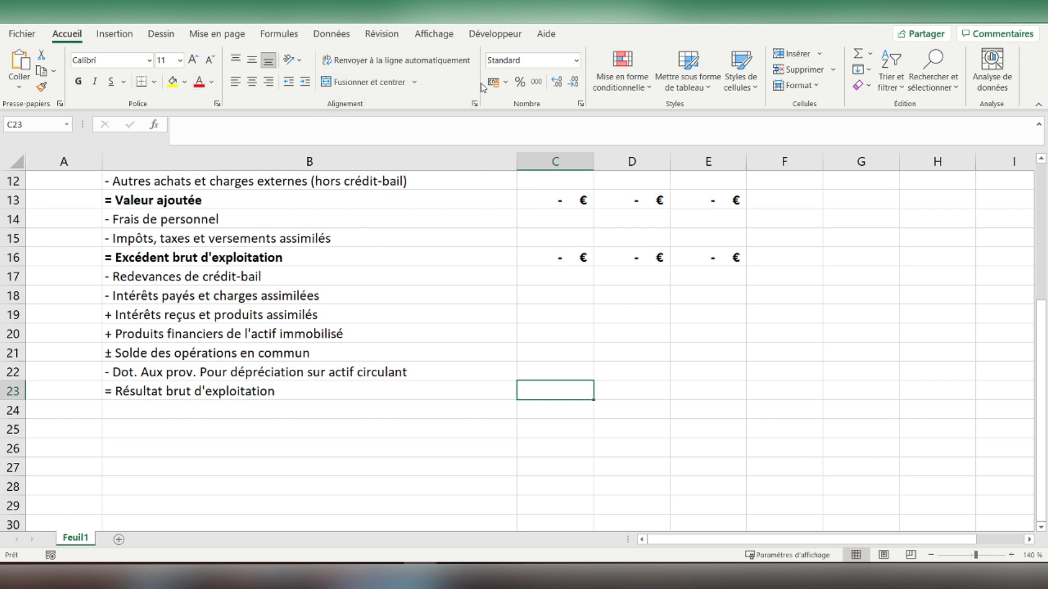
Use AutoSum in C23 to total C16:C22
click(858, 54)
drag(542, 257, 532, 367)
key(Return)
key(Up)
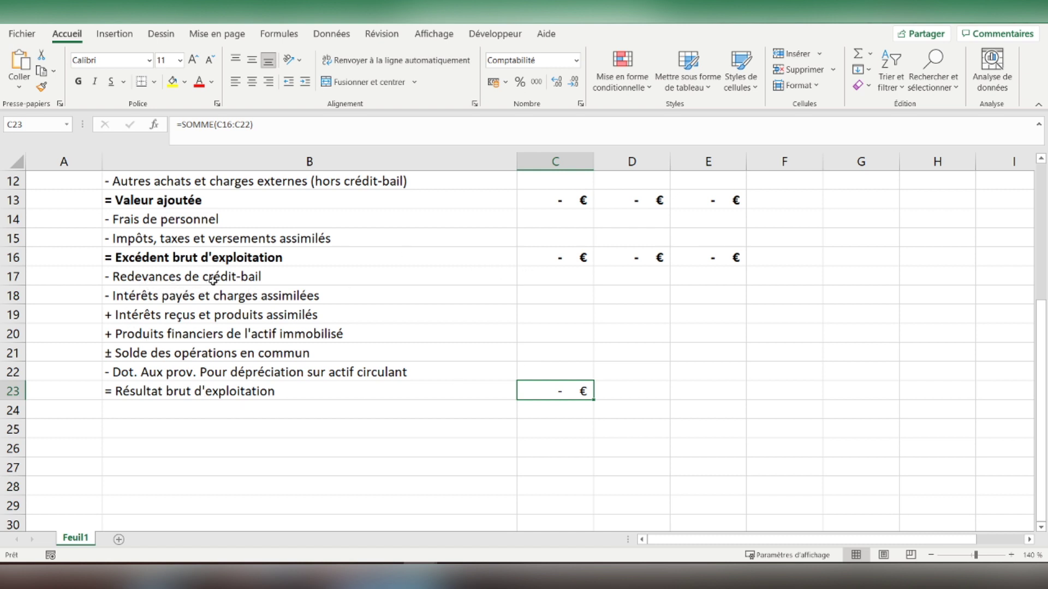
click(556, 274)
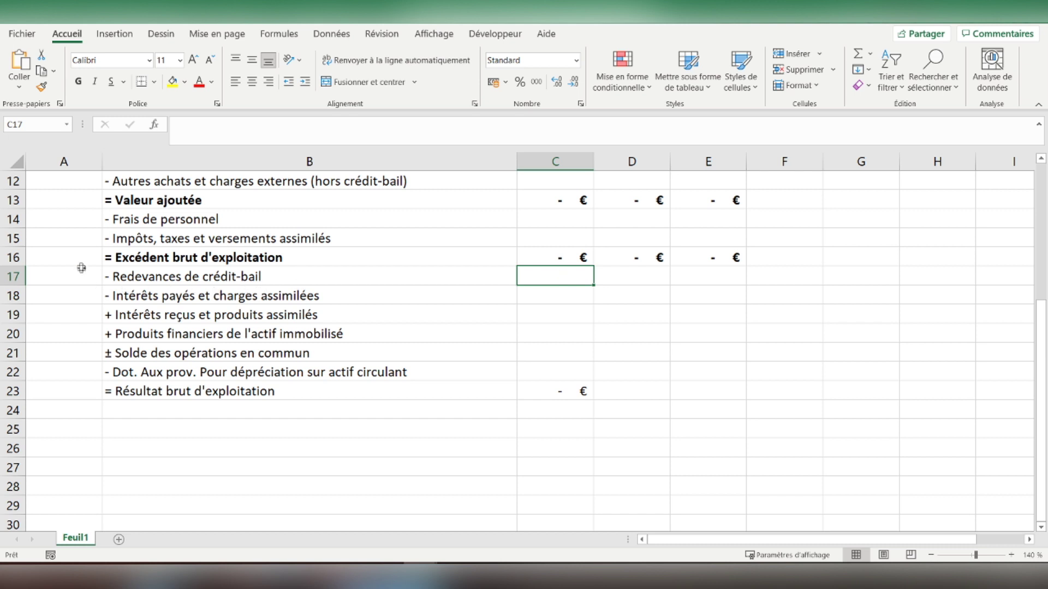
click(537, 389)
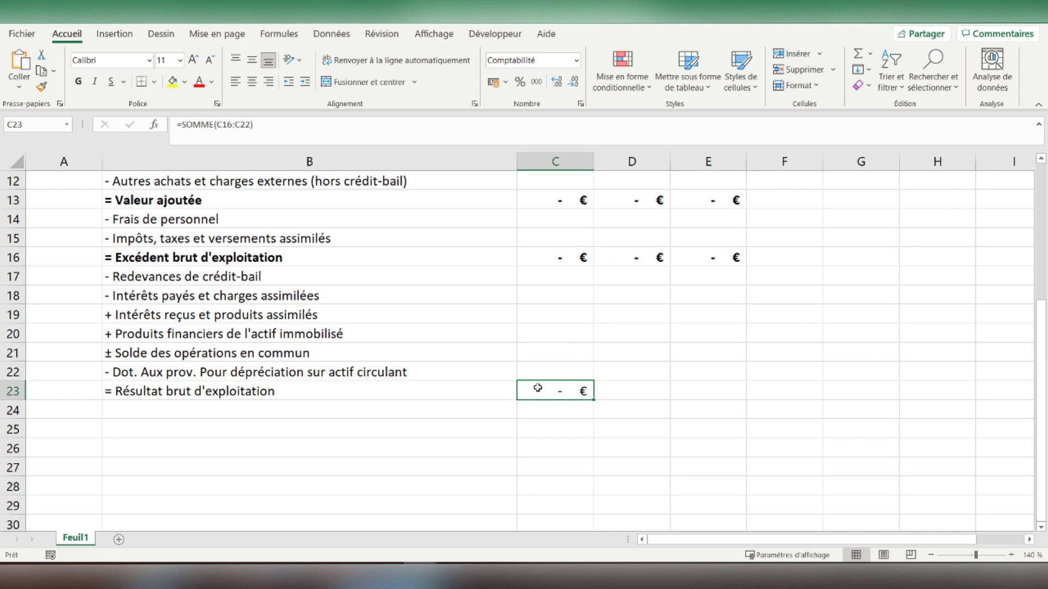
Copy the C23 sum across to D23:E23 and make row 23 bold
drag(593, 399, 712, 387)
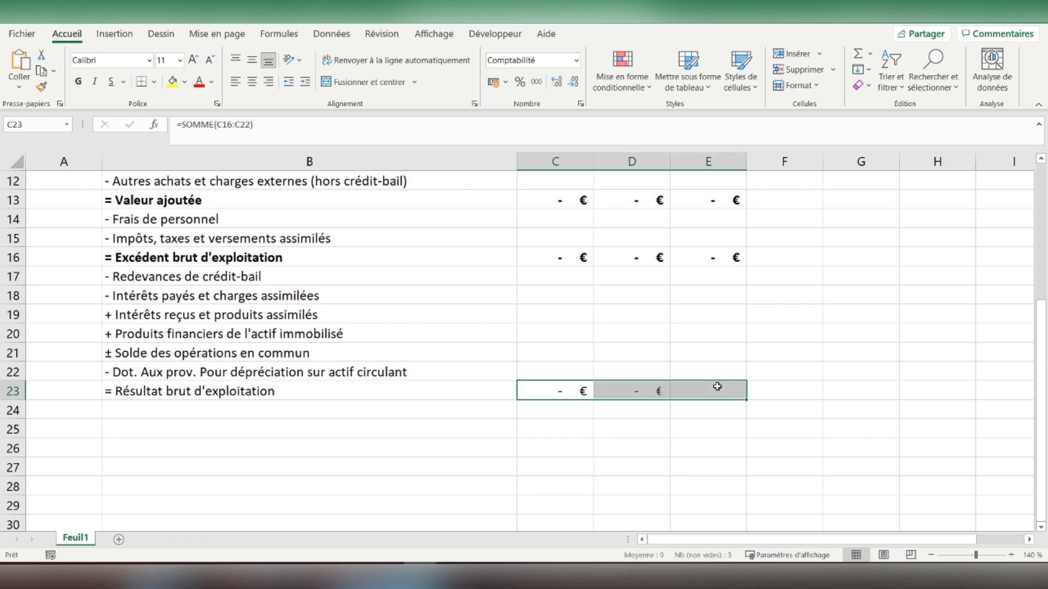
click(12, 390)
click(79, 82)
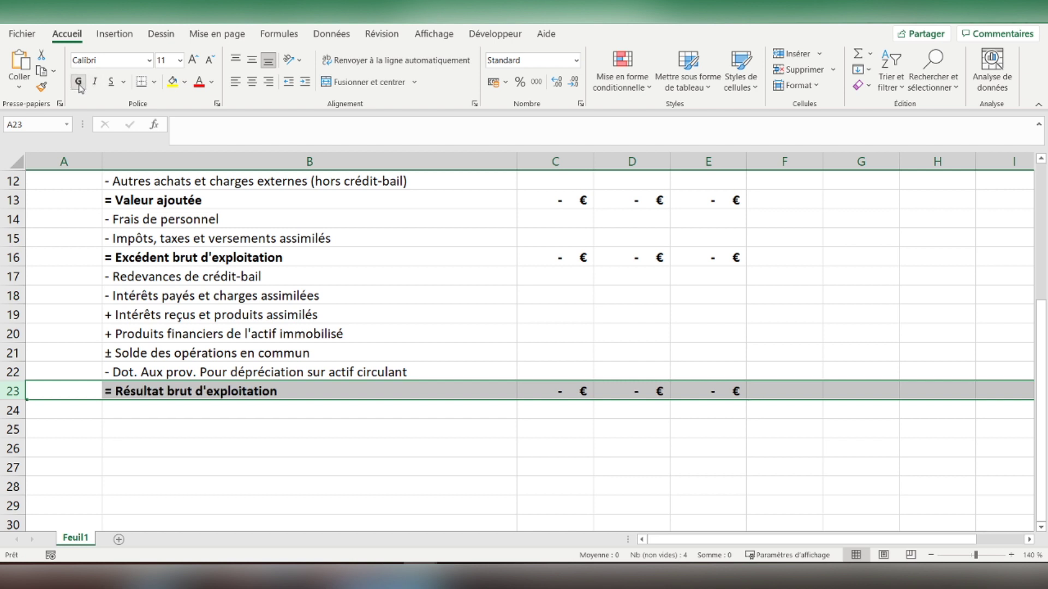
click(188, 413)
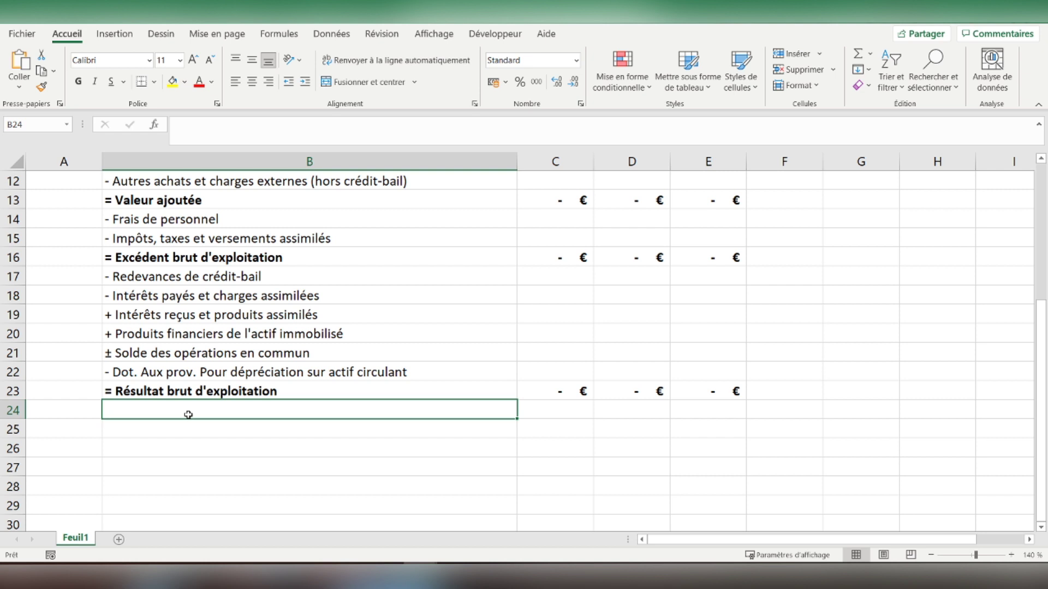
Enter '- Participation des salariés', '- Impôt sur les bénéfices' and '= Capacité d'autofinancement' in B24–B26
text(')
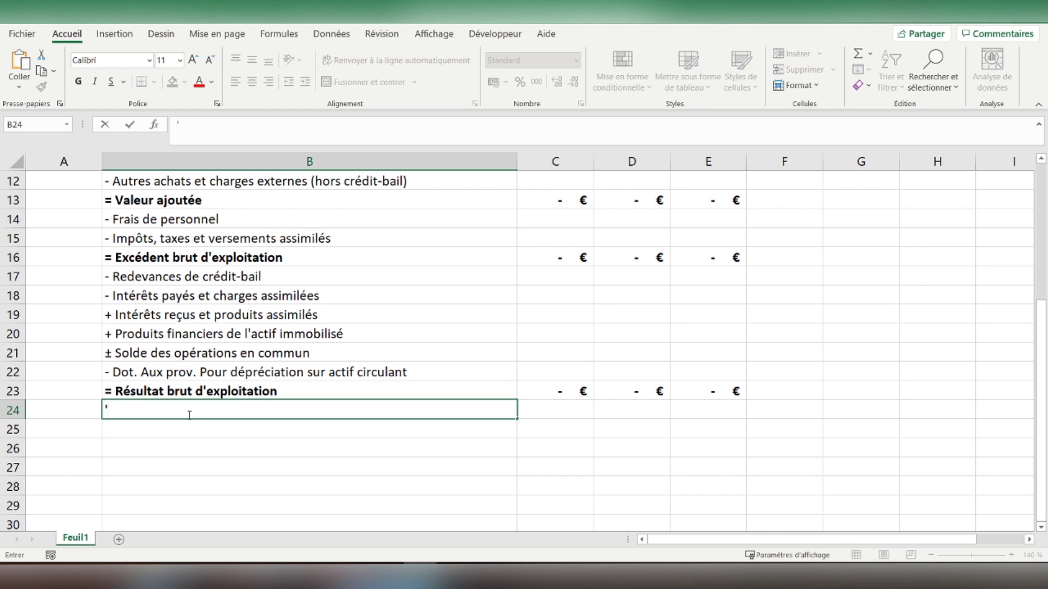
text(- Participation)
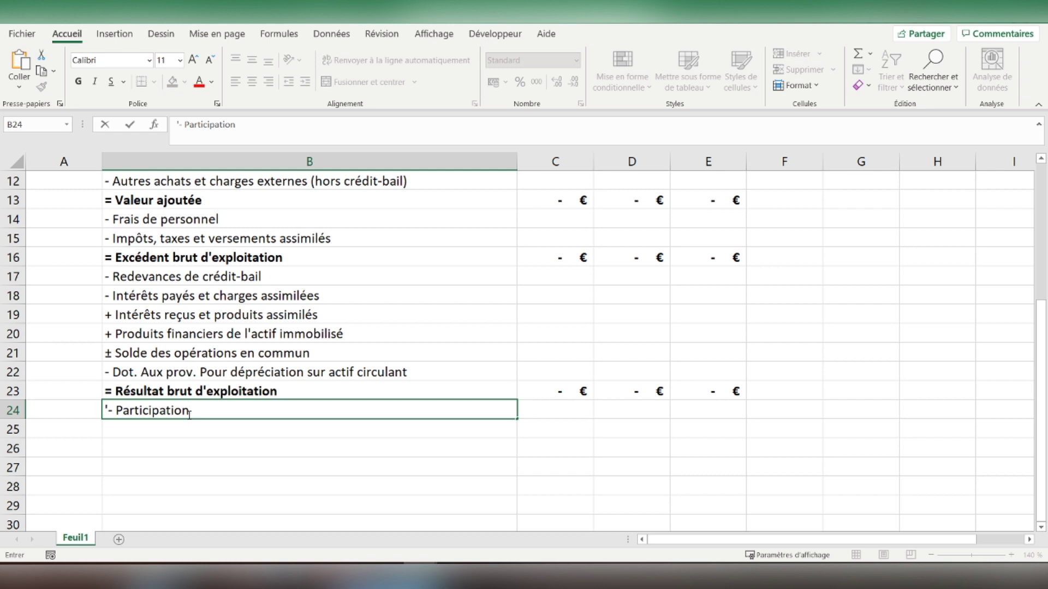
text( des salariés)
key(Return)
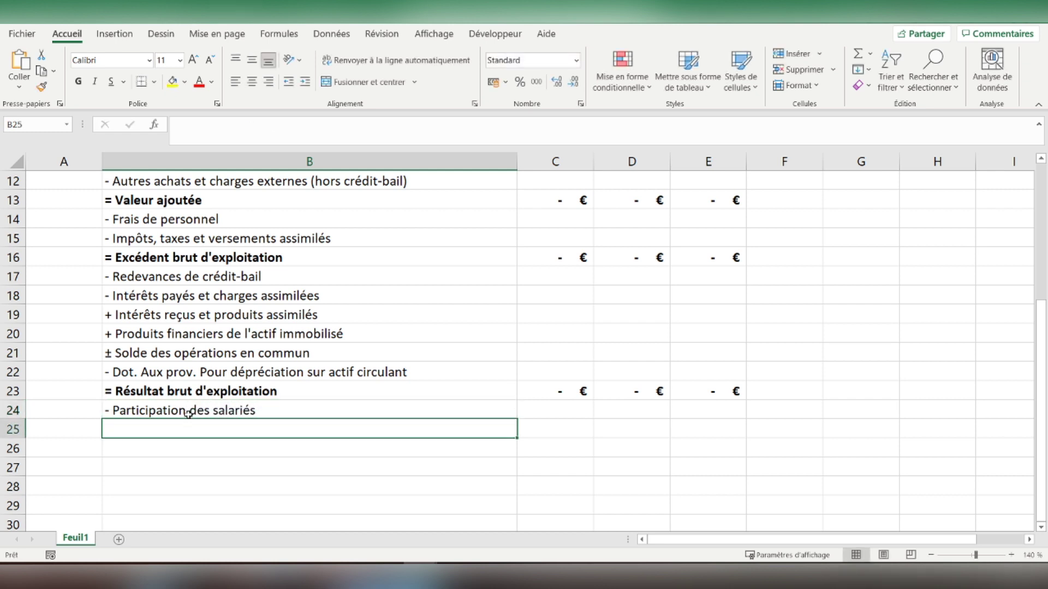
text('- )
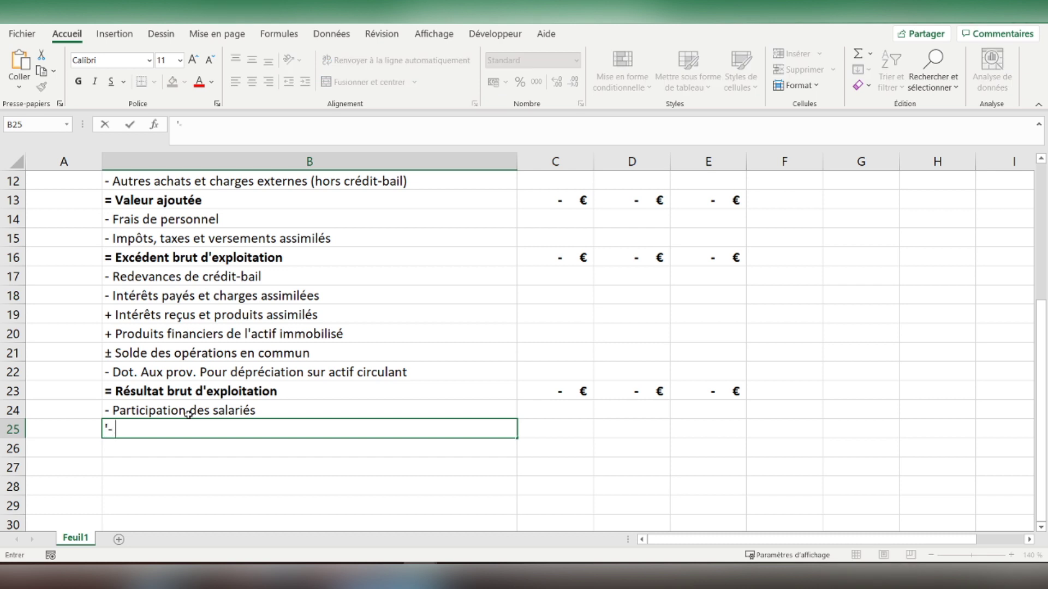
text(Impôt su)
text(r les bénéfices)
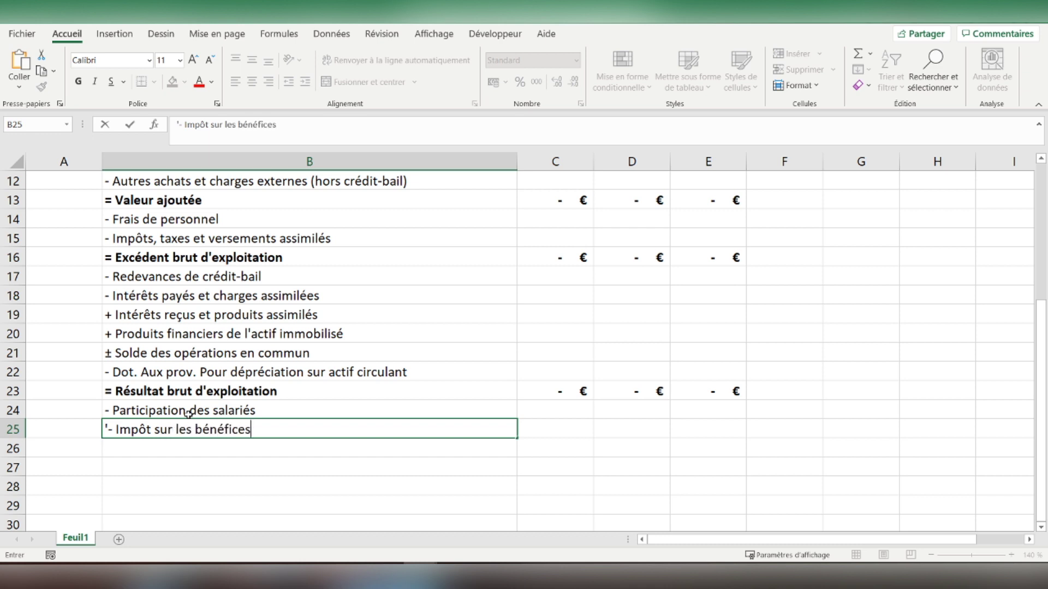
key(Return)
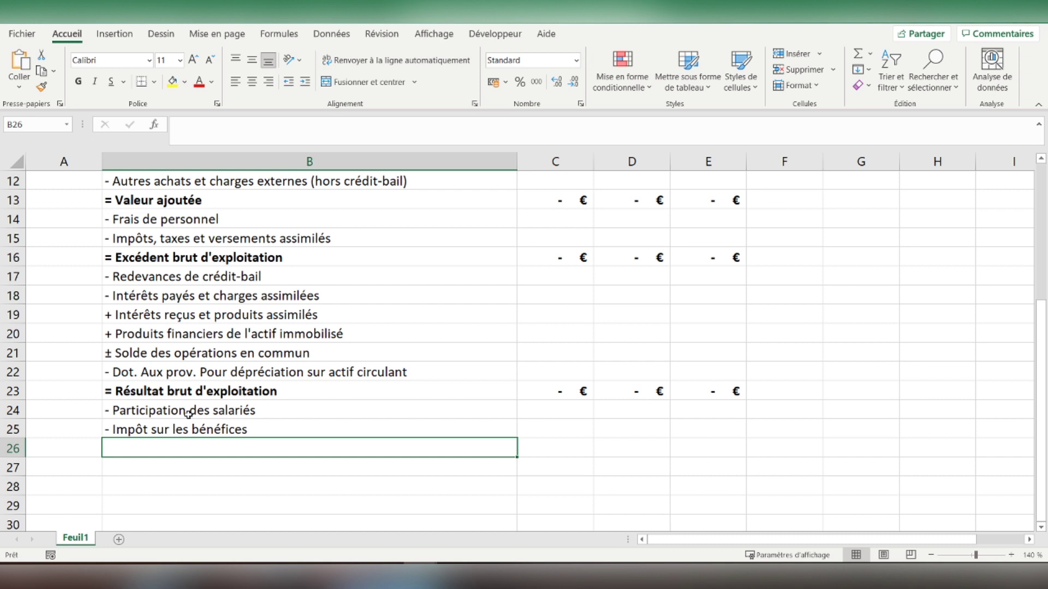
text('= Capacité d'auto)
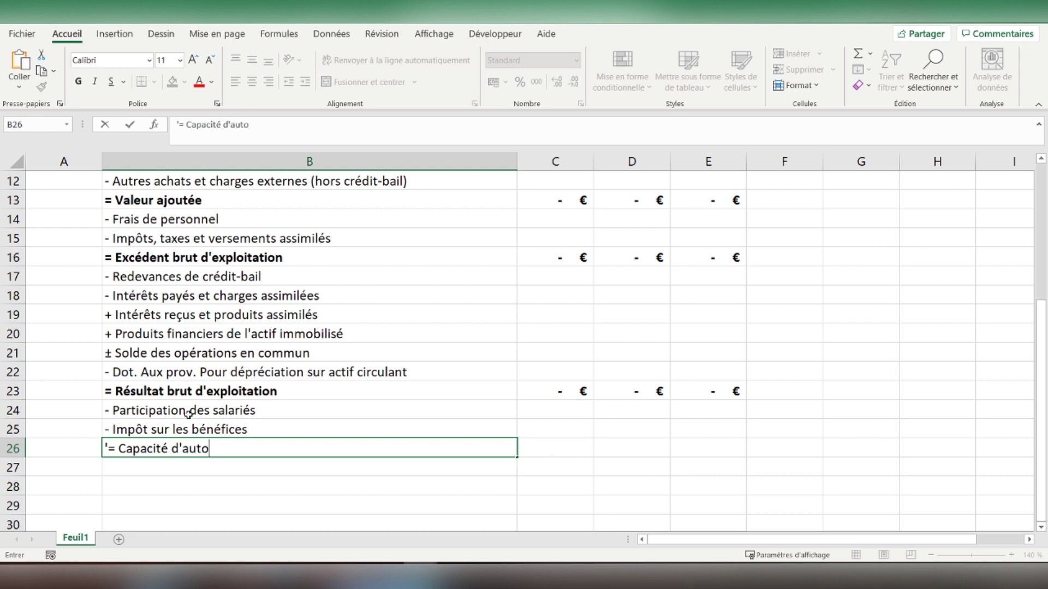
text(financement)
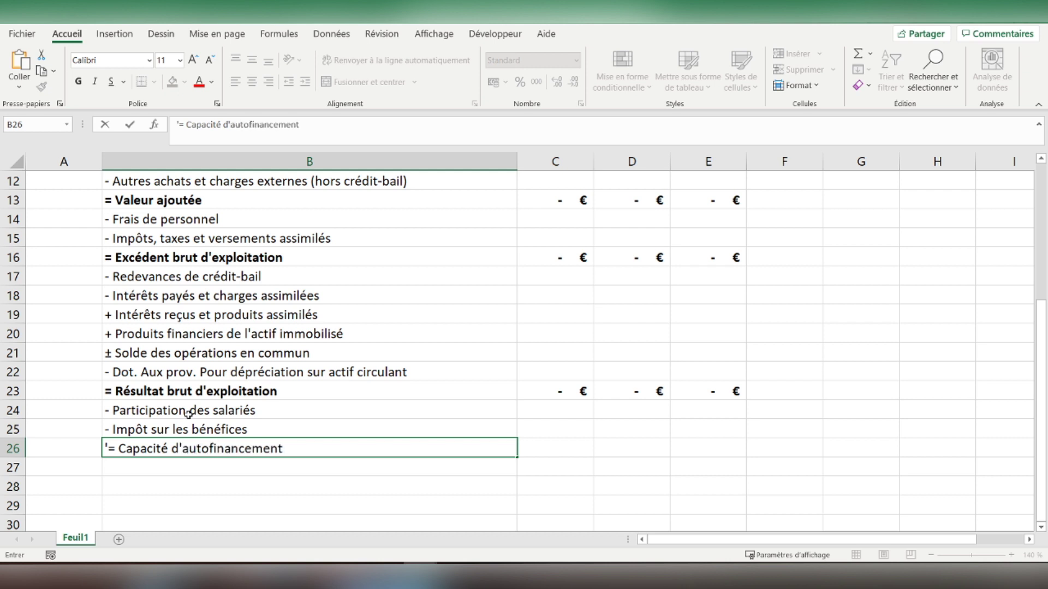
key(Return)
key(Up)
key(Right)
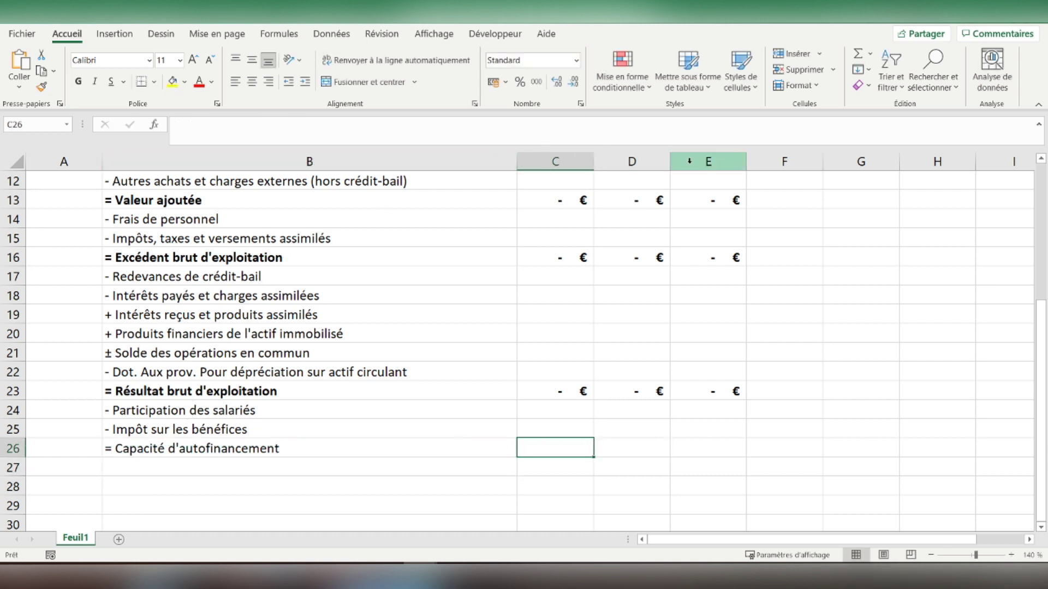
Put =SOMME(C23:C25) in C26
click(858, 53)
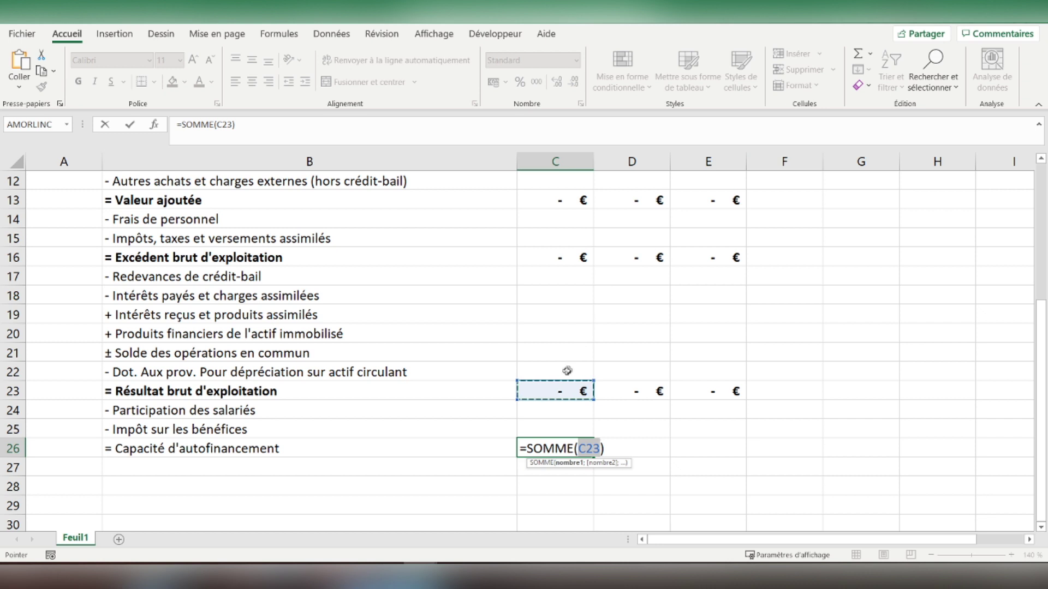
drag(550, 389, 543, 423)
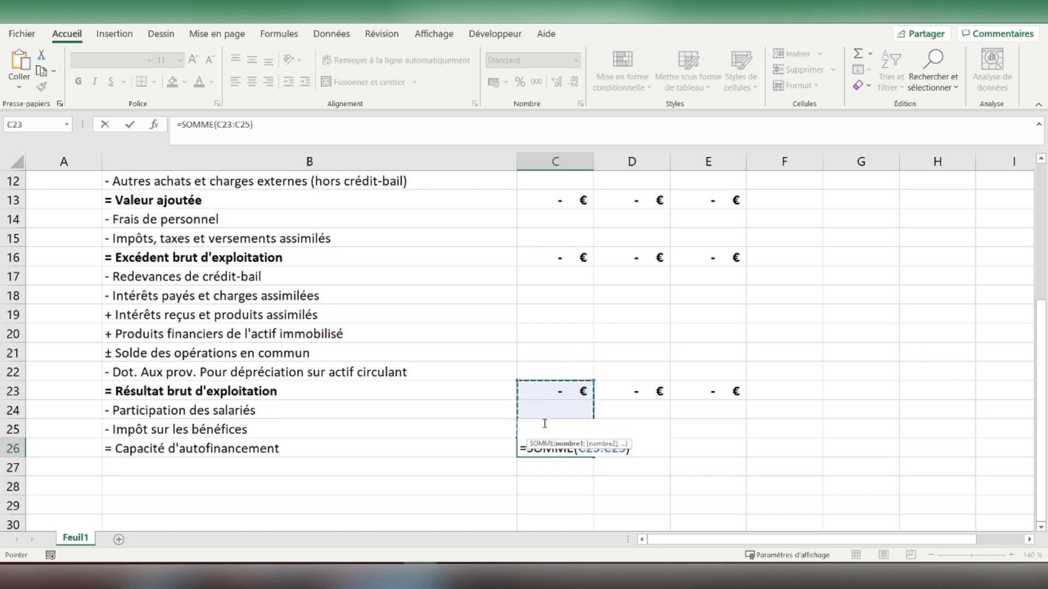
key(Return)
click(570, 450)
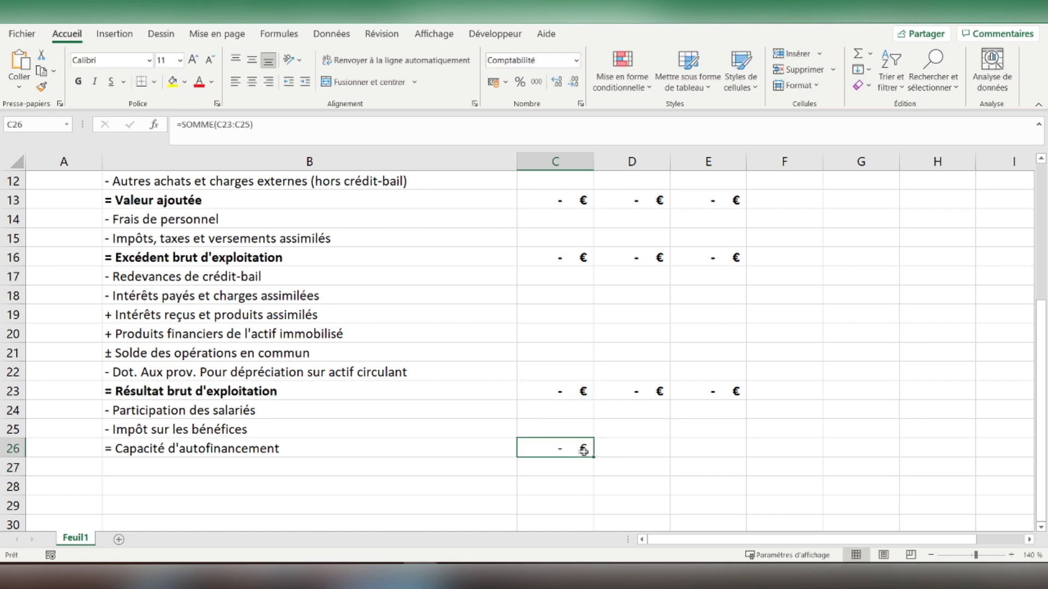
click(594, 454)
click(582, 453)
Copy the C26 sum across to D26:E26 and make row 26 bold
mouse_move(593, 456)
mouse_down()
mouse_move(583, 449)
mouse_move(712, 449)
mouse_up()
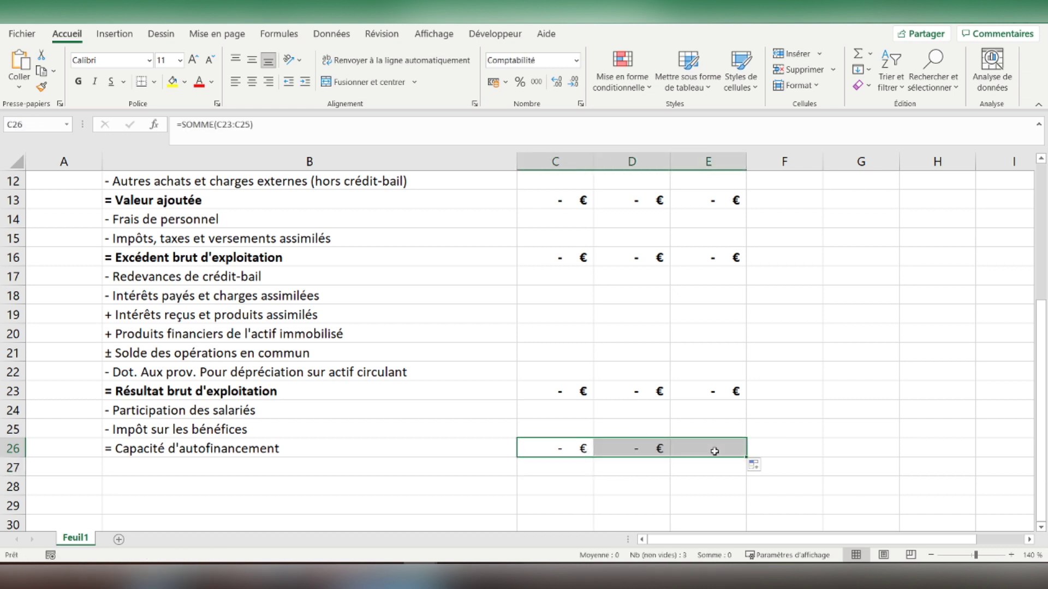
click(13, 449)
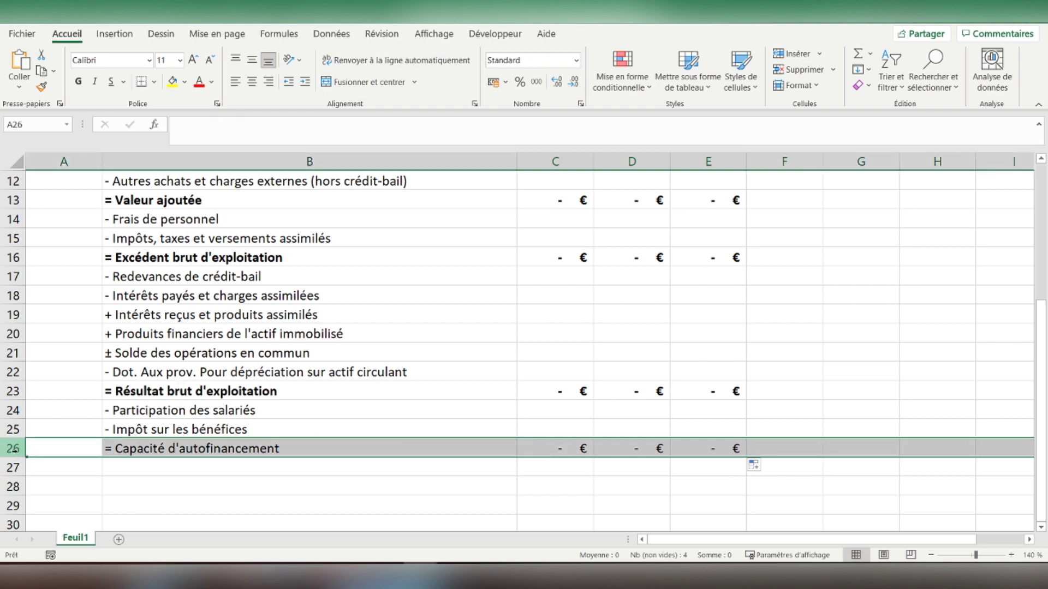
click(78, 81)
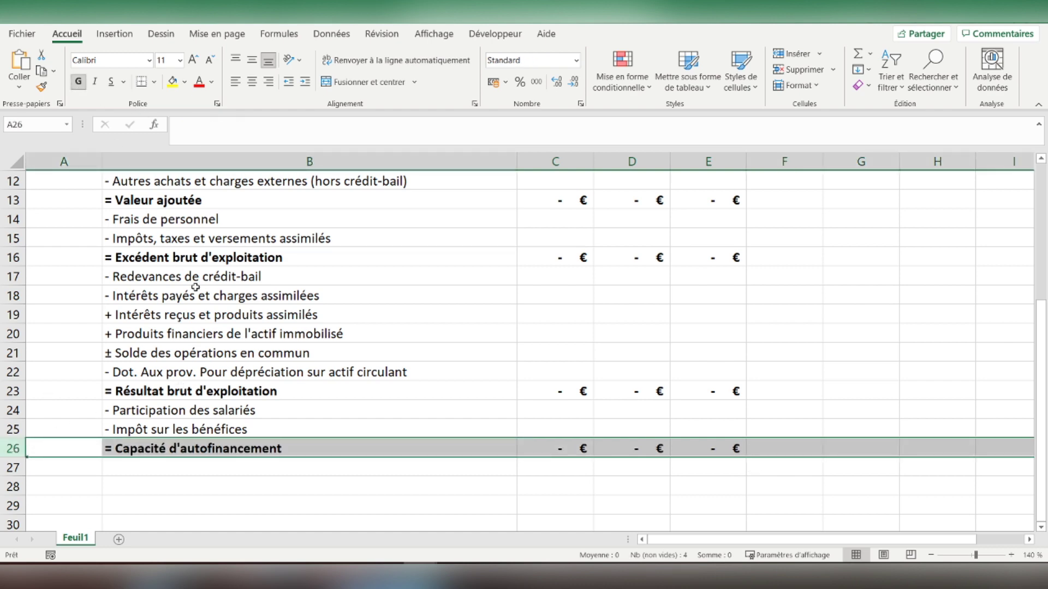
scroll(195, 288, up, 1)
Apply Toutes les bordures (all borders) to the table range B2:E26
scroll(229, 283, up, 3)
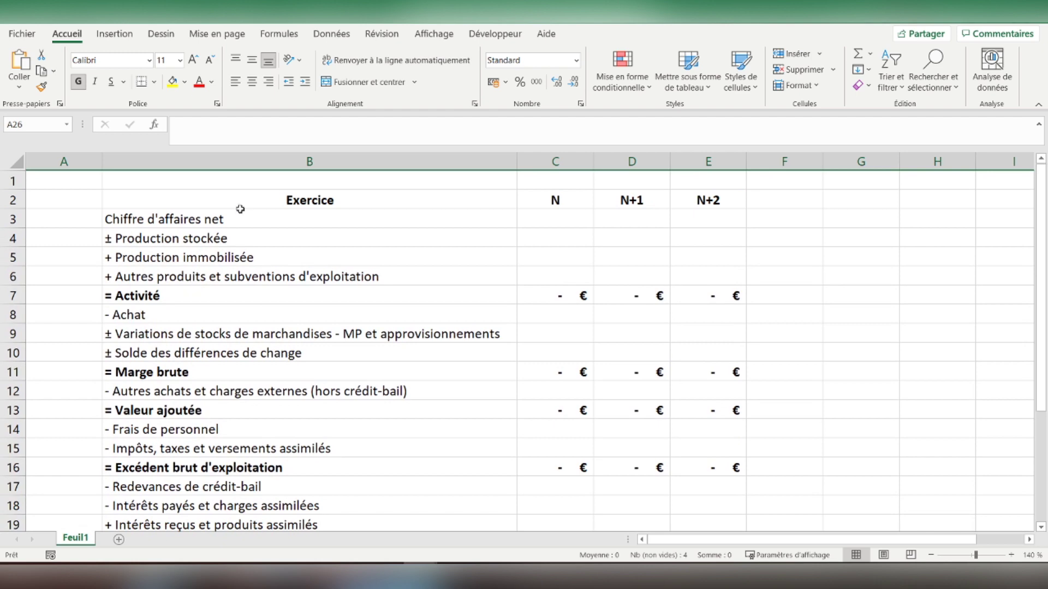
mouse_move(244, 197)
mouse_down()
mouse_move(669, 479)
mouse_move(711, 478)
mouse_up()
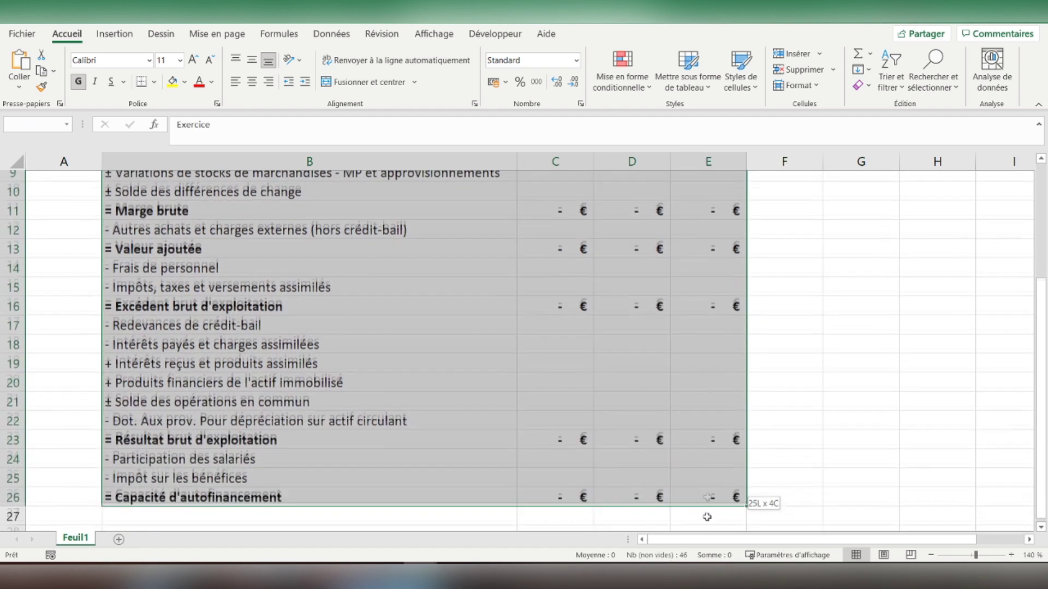
drag(711, 478, 711, 478)
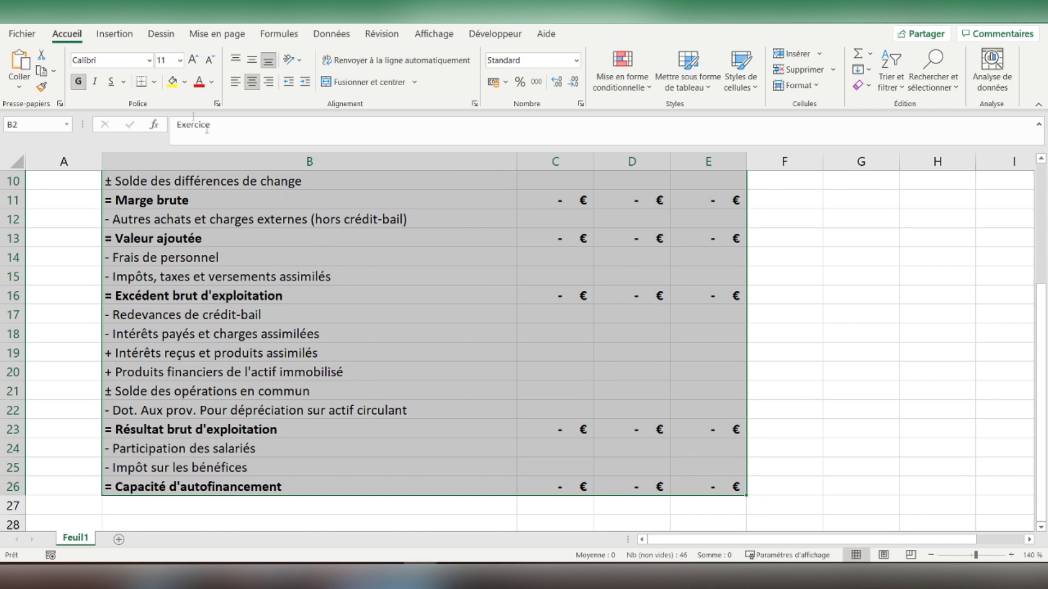
click(155, 82)
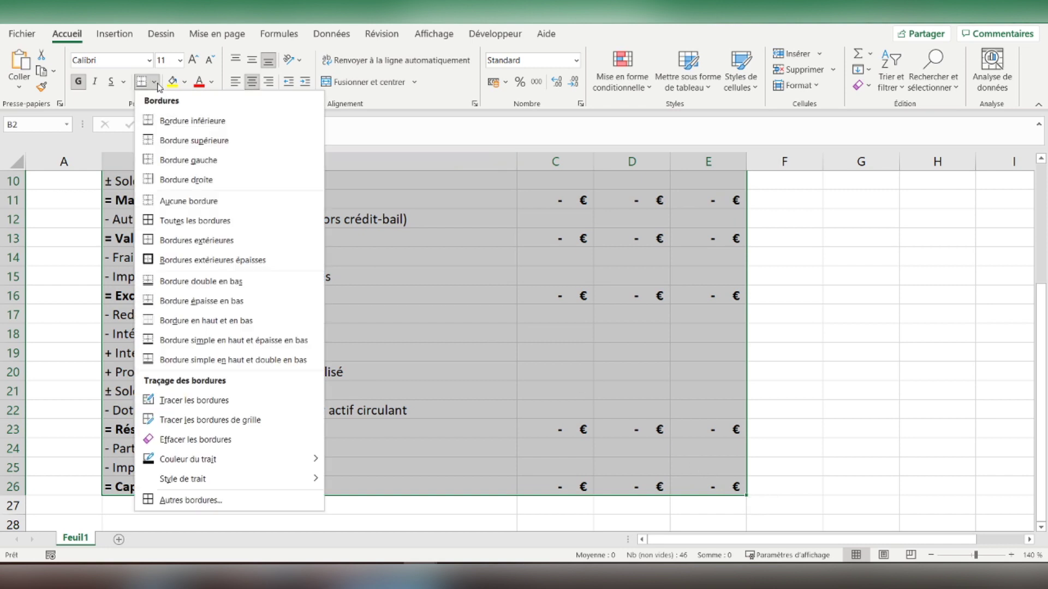
click(165, 220)
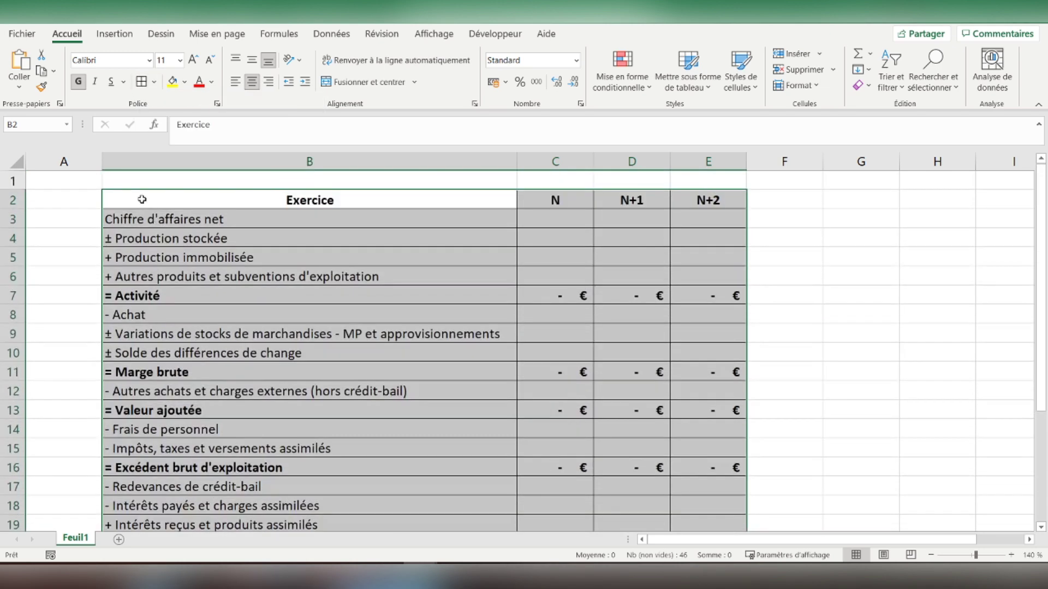
click(142, 199)
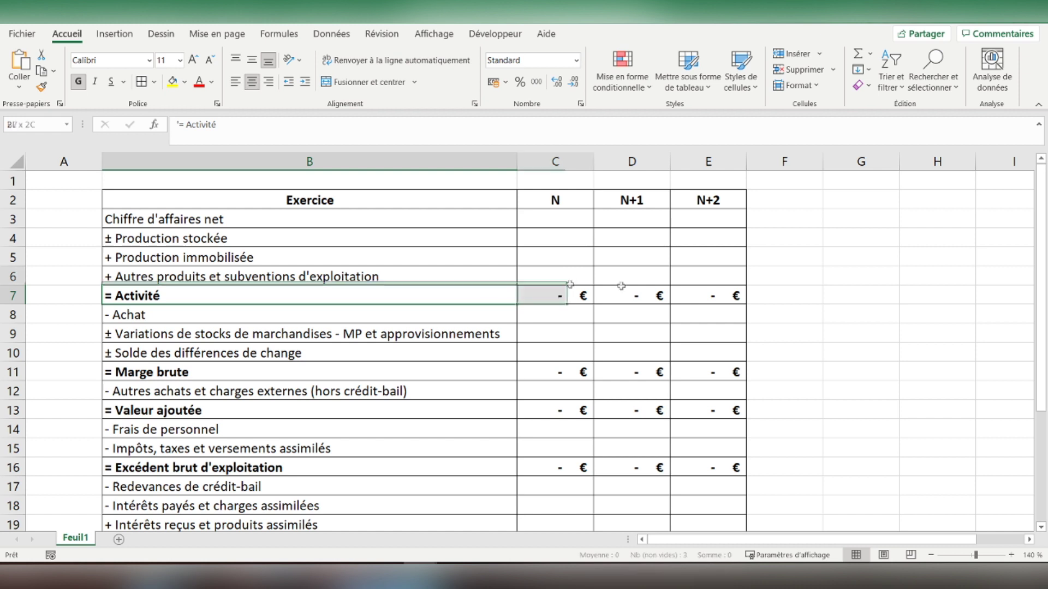
Shade the = Activité row B7:E7 light grey
drag(144, 293, 680, 298)
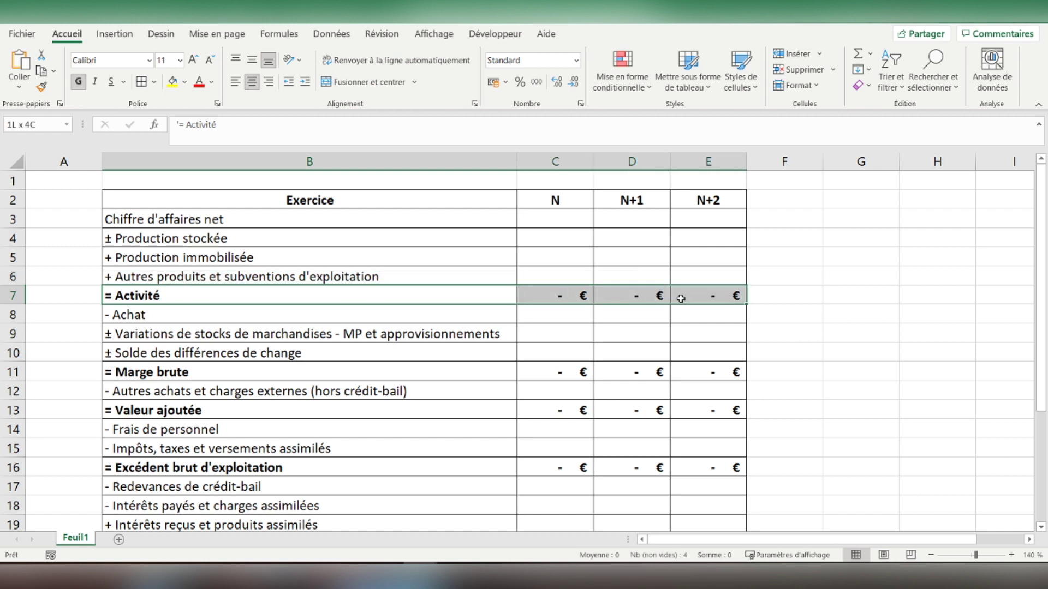
click(184, 83)
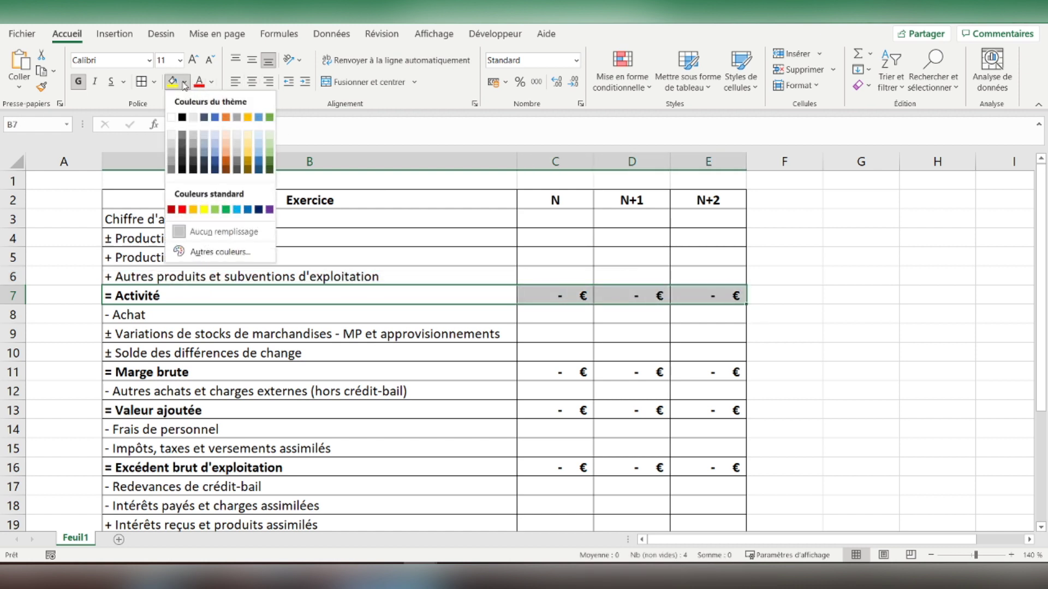
click(172, 144)
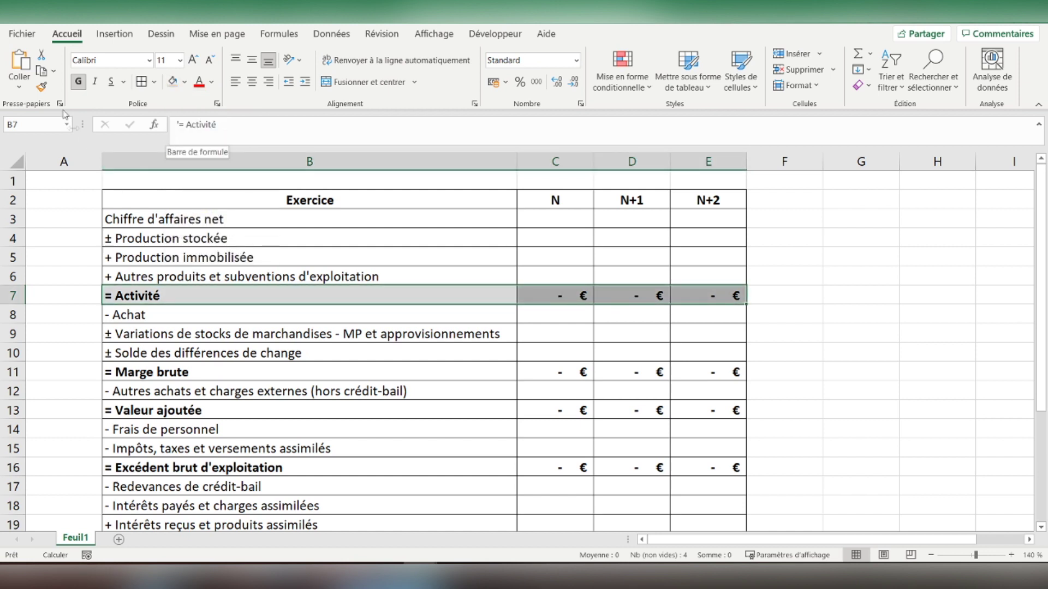
Copy the grey shading with Format Painter to subtotal rows 11, 13, 16, 23 and 26
click(41, 88)
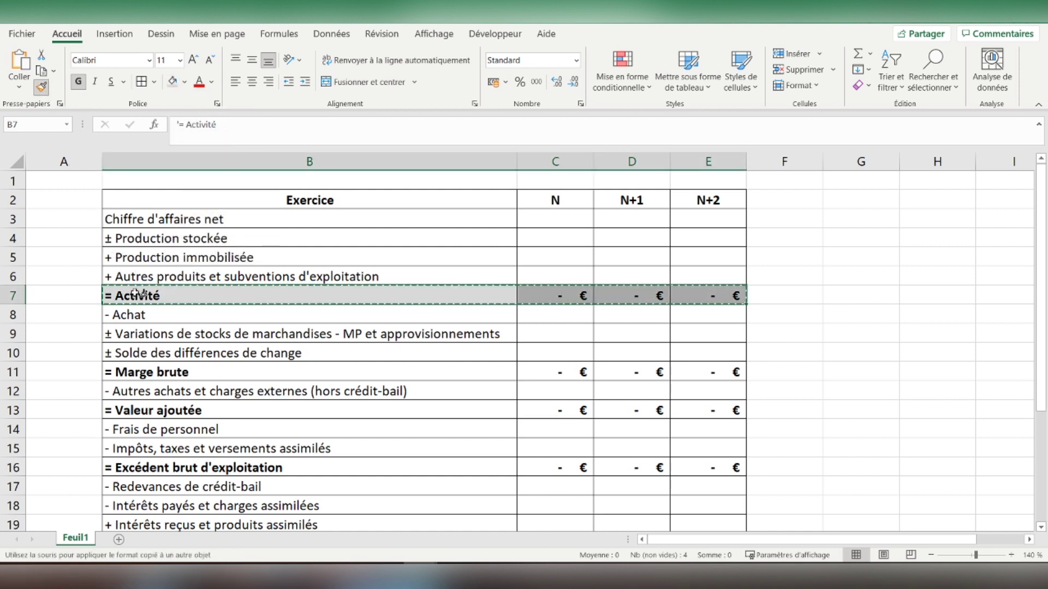
scroll(160, 363, down, 1)
scroll(159, 363, down, 3)
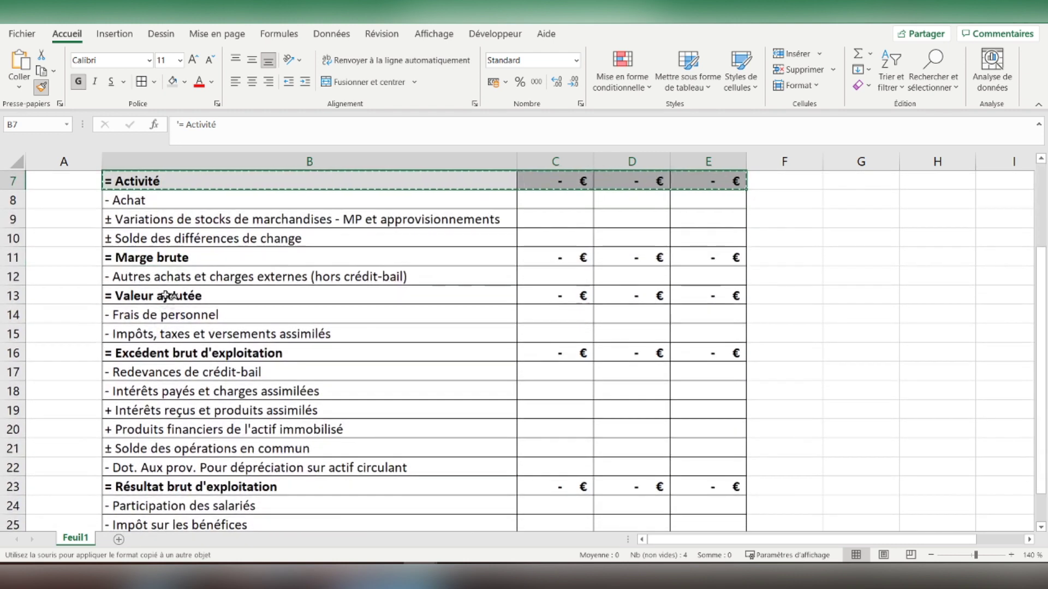
click(160, 258)
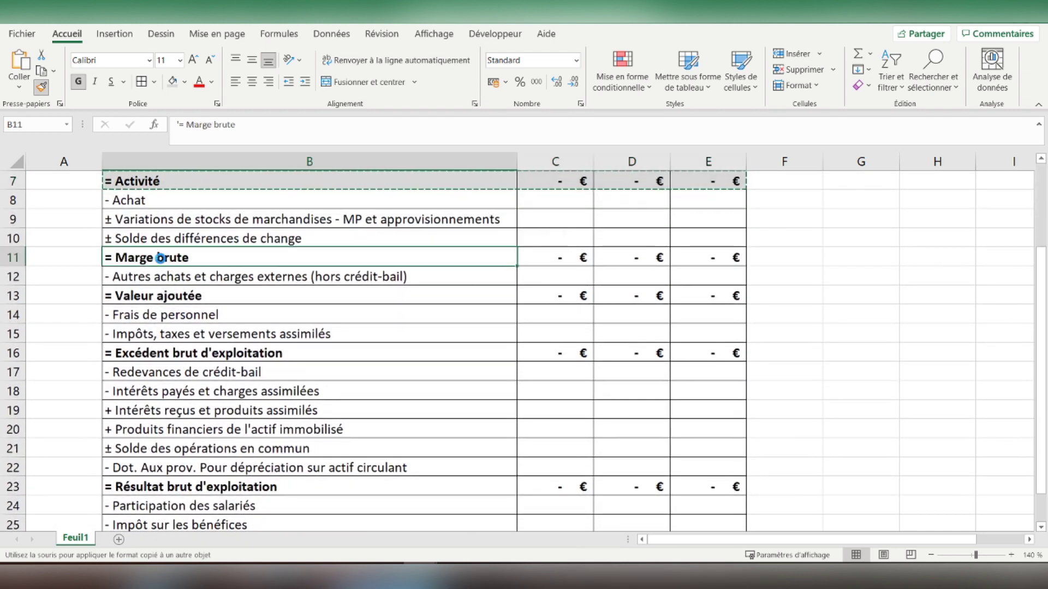
click(155, 295)
click(153, 353)
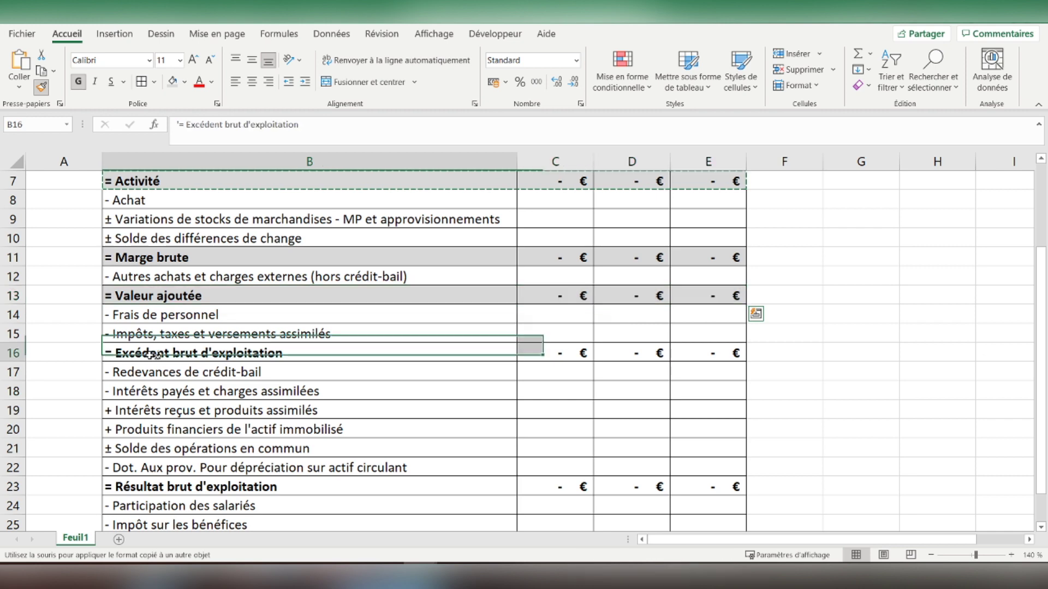
scroll(150, 356, down, 2)
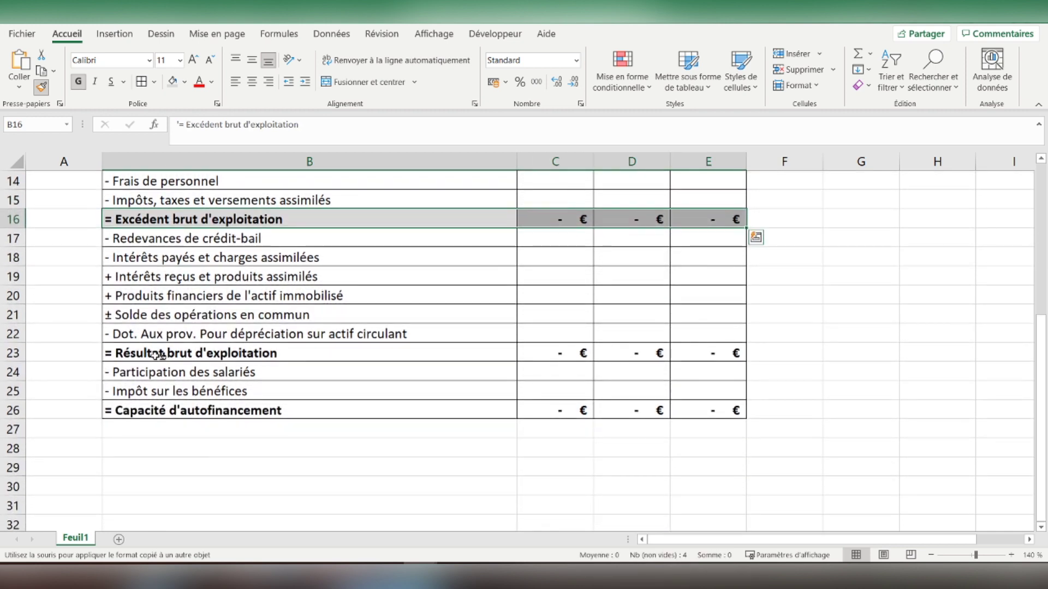
click(157, 355)
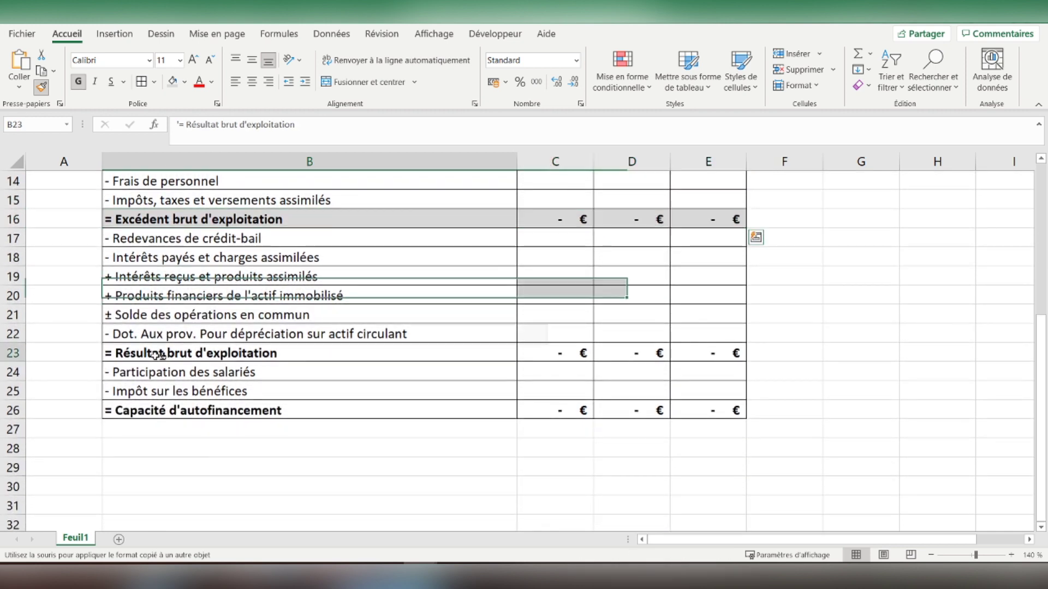
click(146, 409)
scroll(103, 323, up, 5)
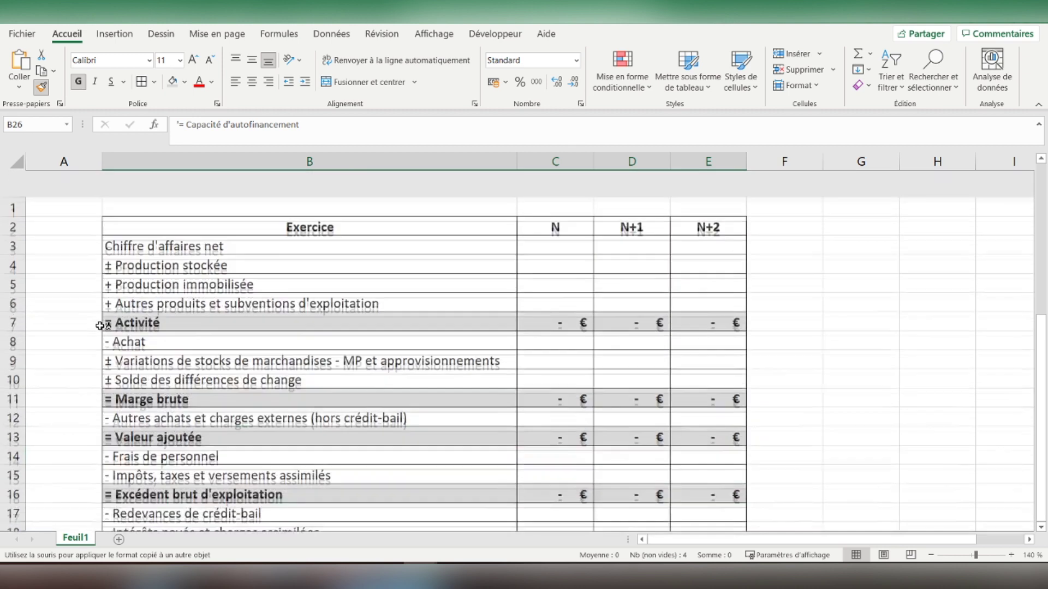
Uncheck Quadrillage on Affichage, turn off Format Painter, and select an empty cell outside the table
click(421, 35)
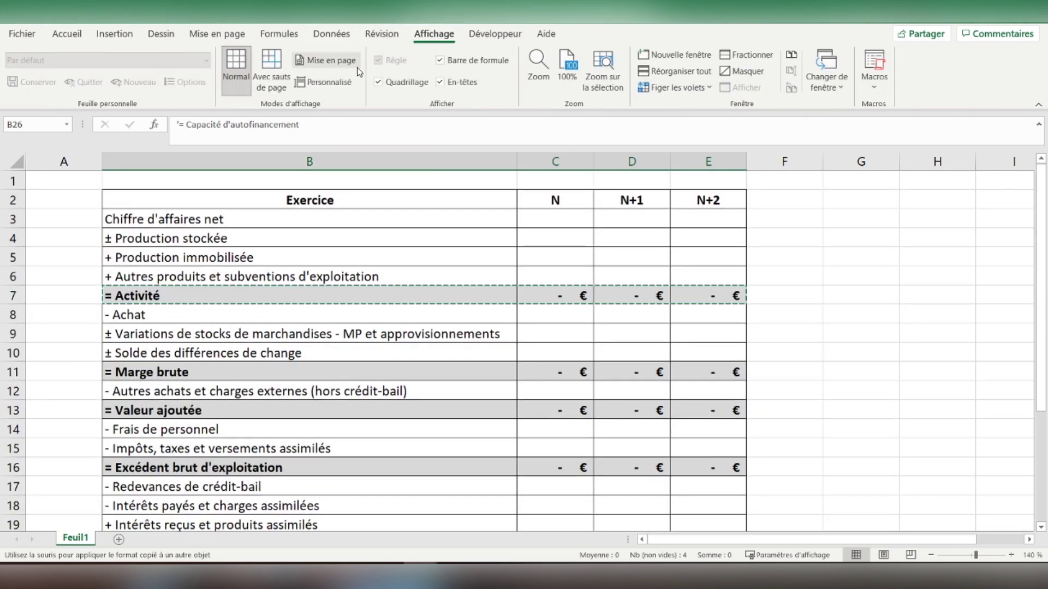
click(378, 83)
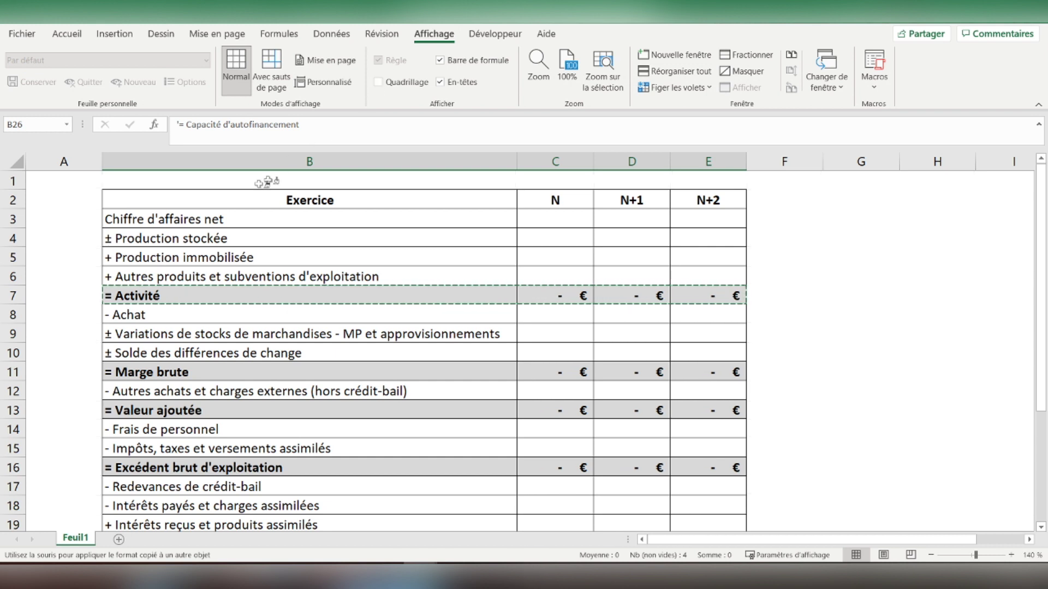
click(68, 33)
click(48, 83)
scroll(66, 207, down, 5)
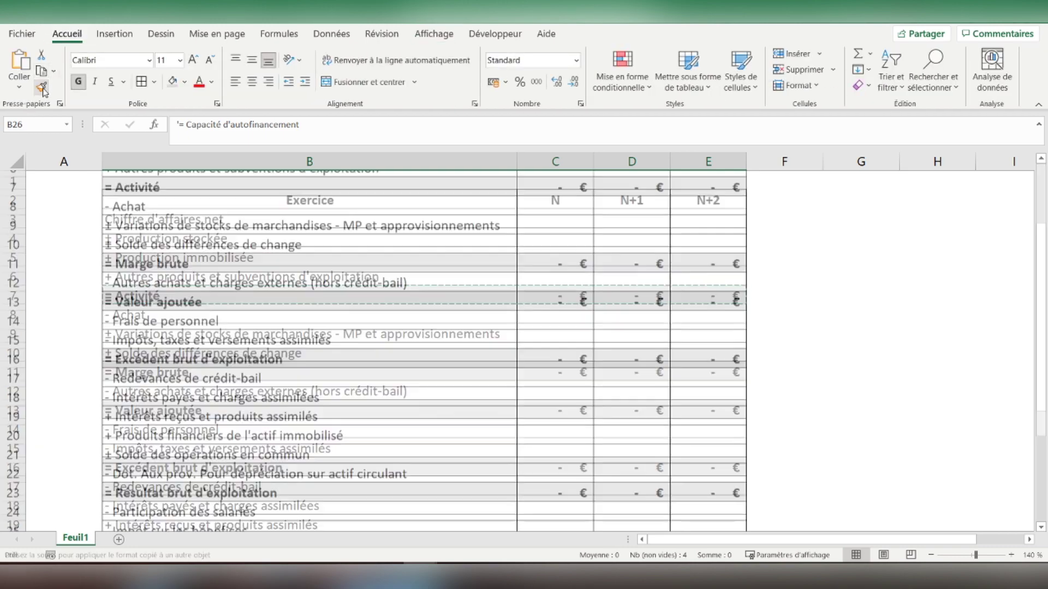
scroll(66, 208, up, 6)
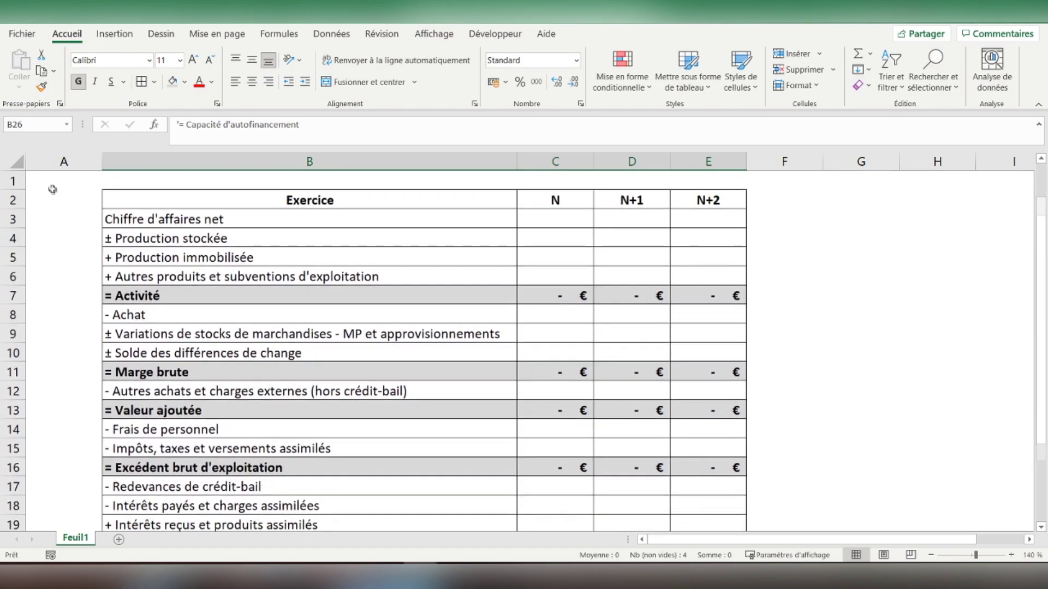
click(51, 182)
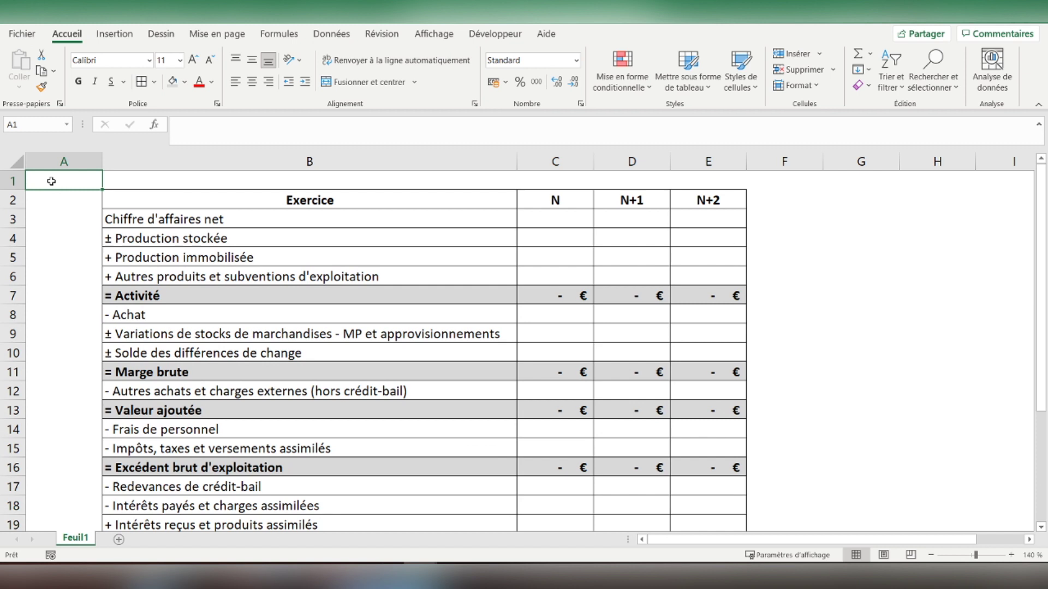